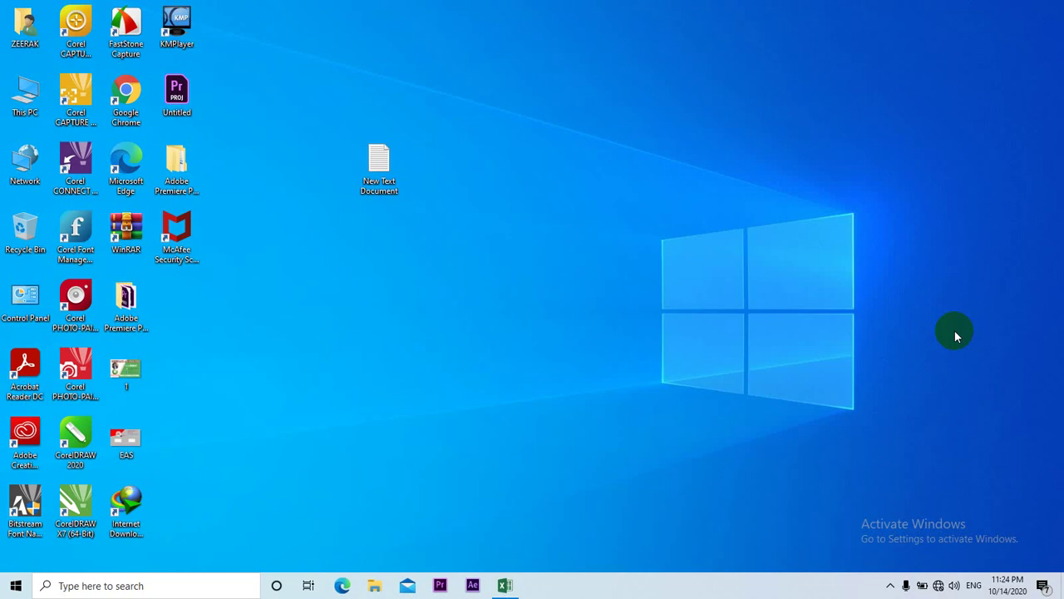
right_click(656, 136)
click(684, 166)
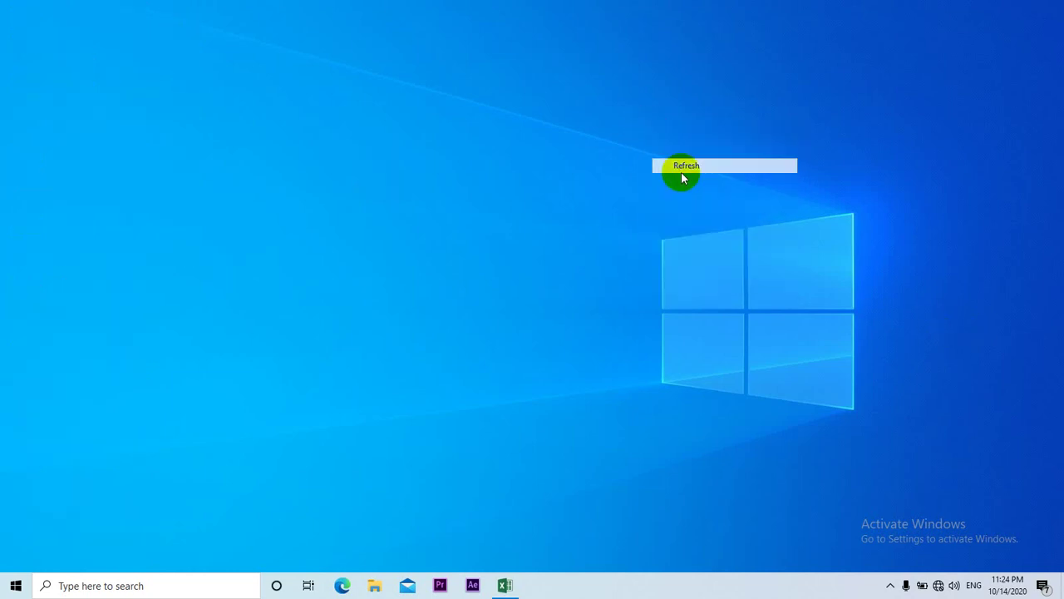
click(203, 474)
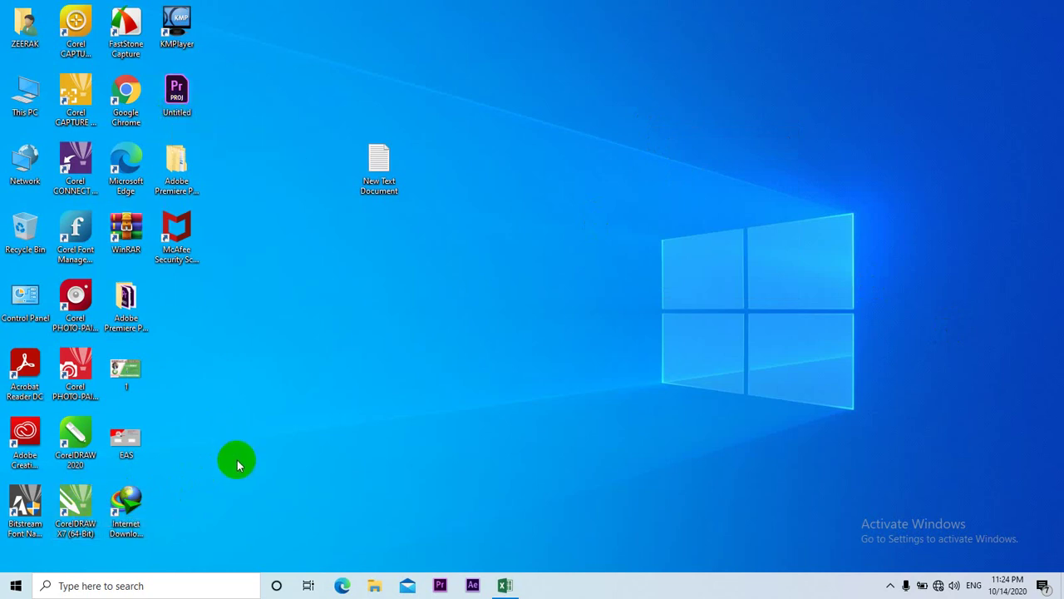
Launch CorelDRAW 2020 from its desktop shortcut.
right_click(79, 434)
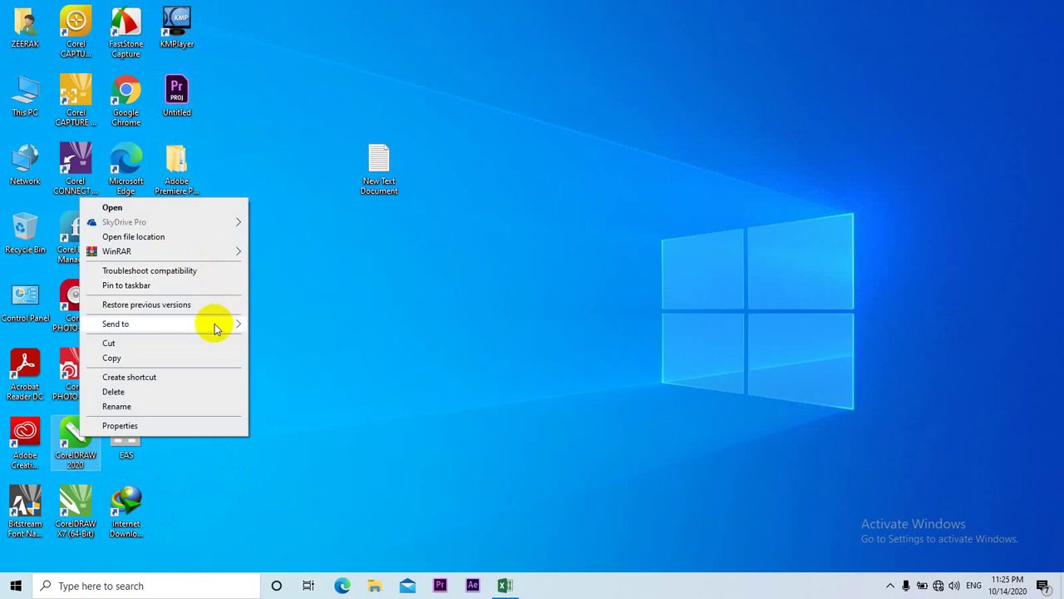
mouse_move(214, 326)
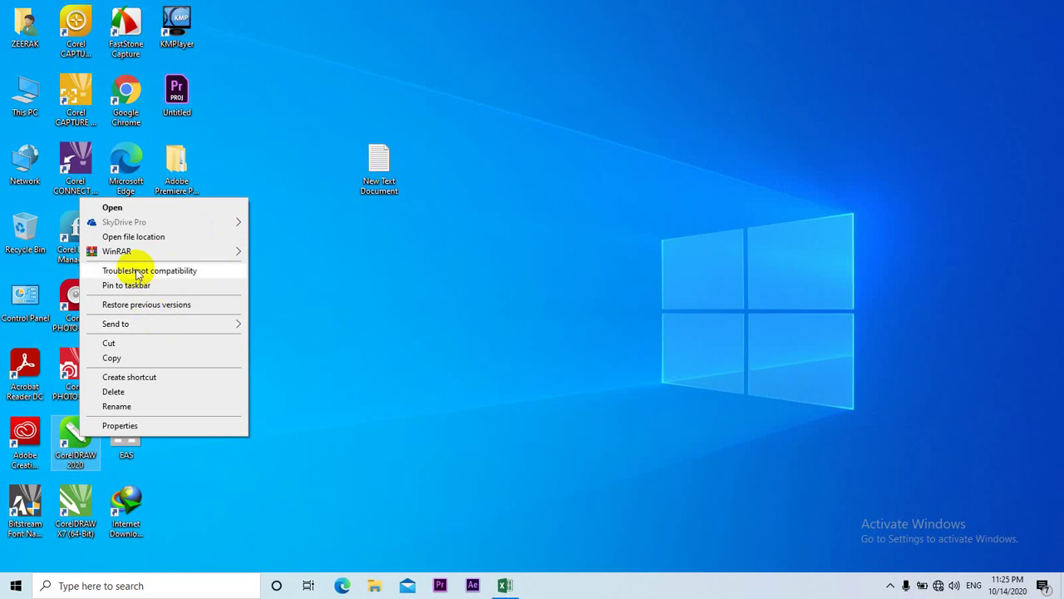
click(108, 208)
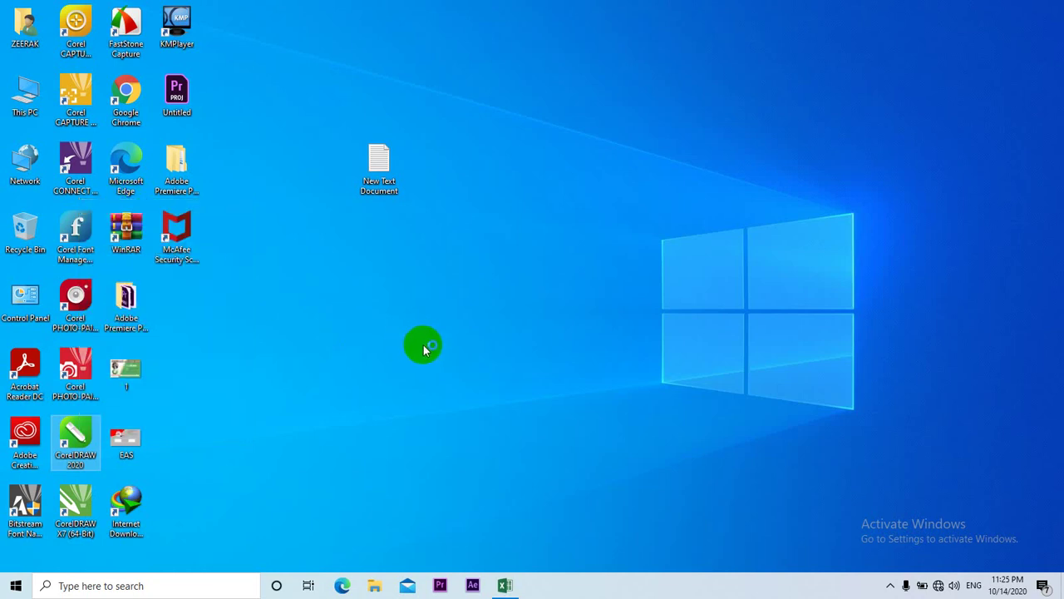
right_click(471, 178)
click(508, 218)
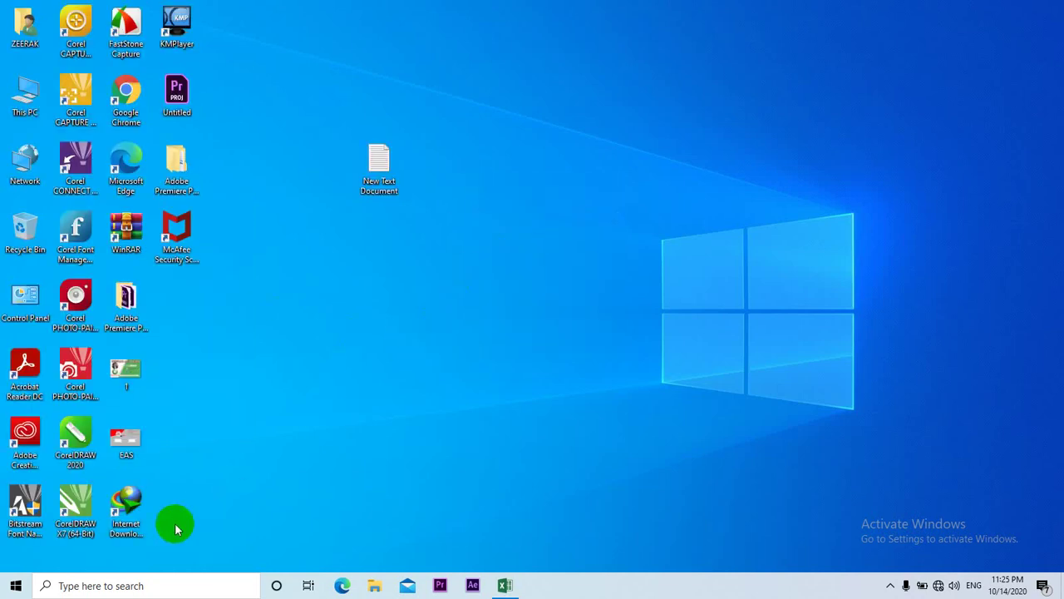
right_click(567, 283)
click(596, 317)
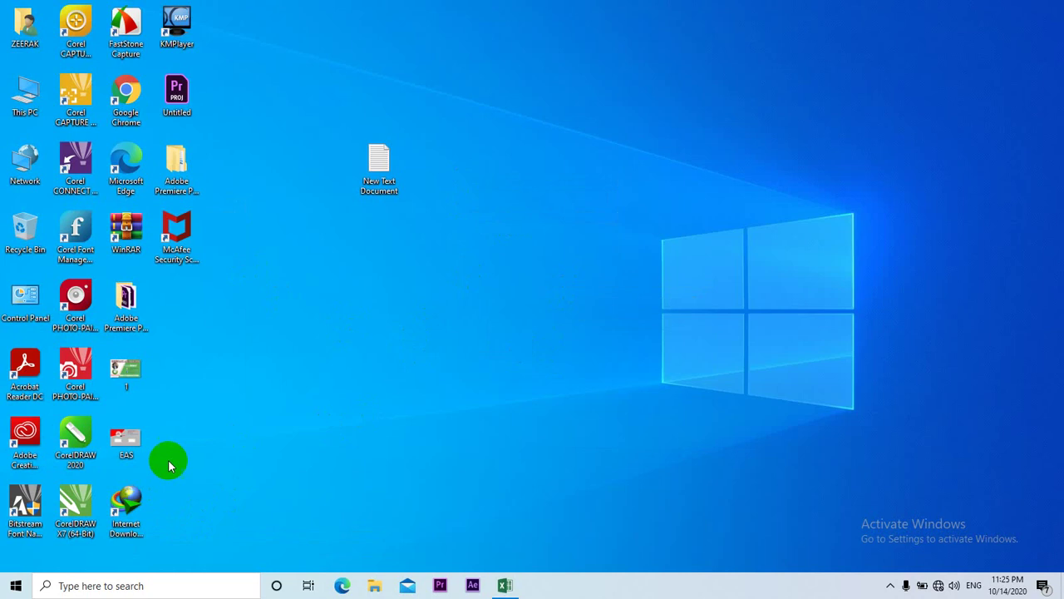
Launch CorelDRAW X7 (64-Bit) from its desktop shortcut as well.
right_click(88, 494)
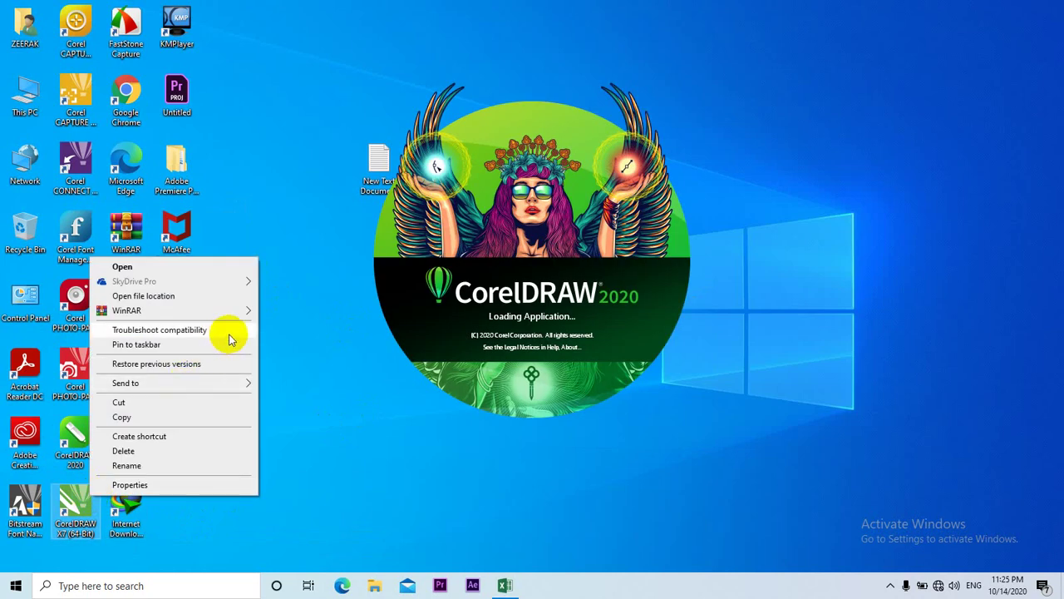
click(172, 269)
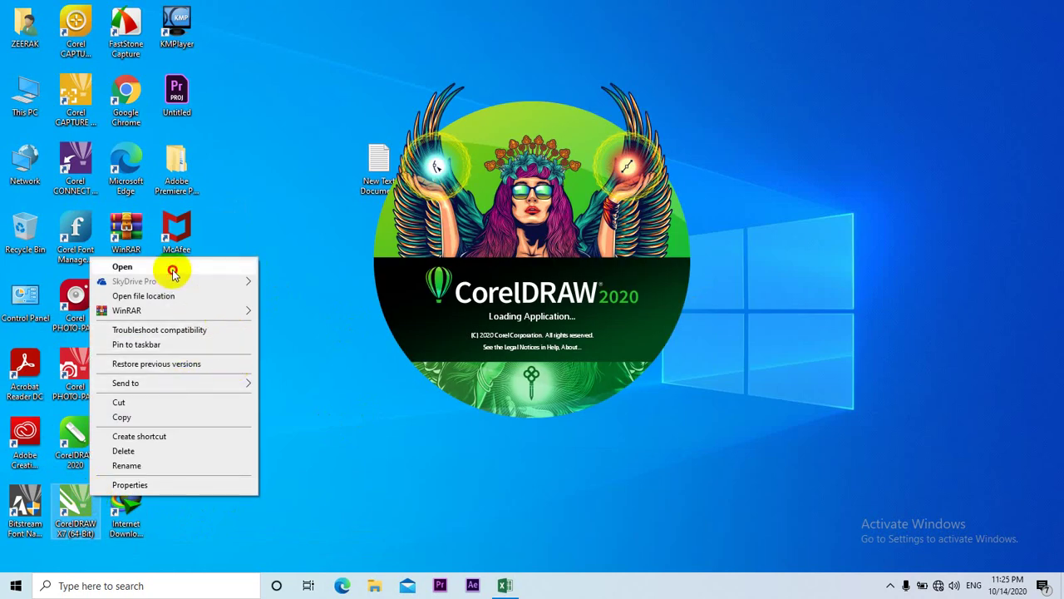
right_click(756, 109)
click(790, 147)
right_click(711, 109)
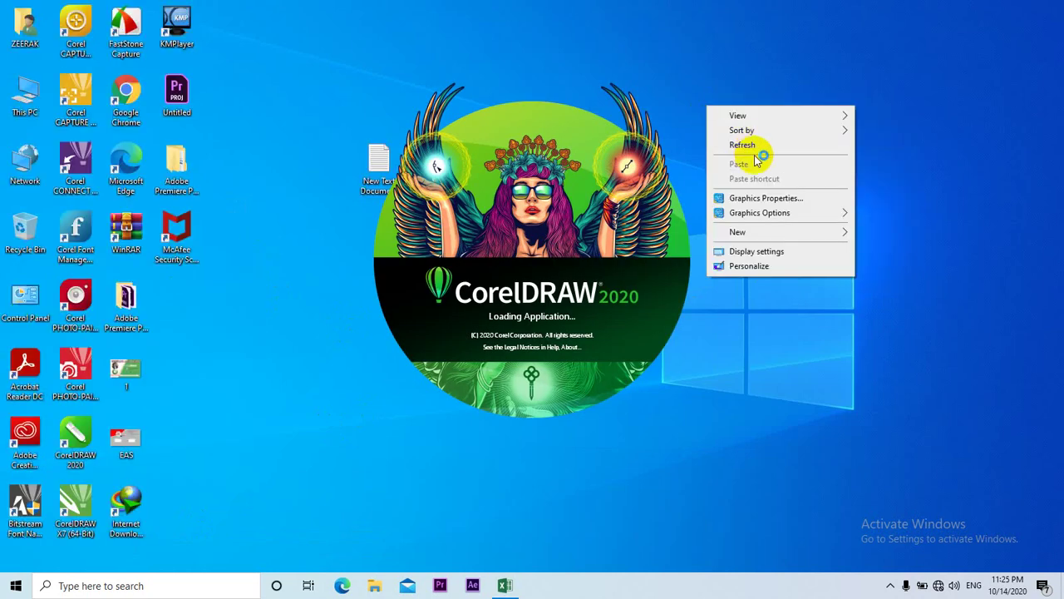
click(756, 146)
right_click(735, 97)
click(775, 147)
right_click(720, 83)
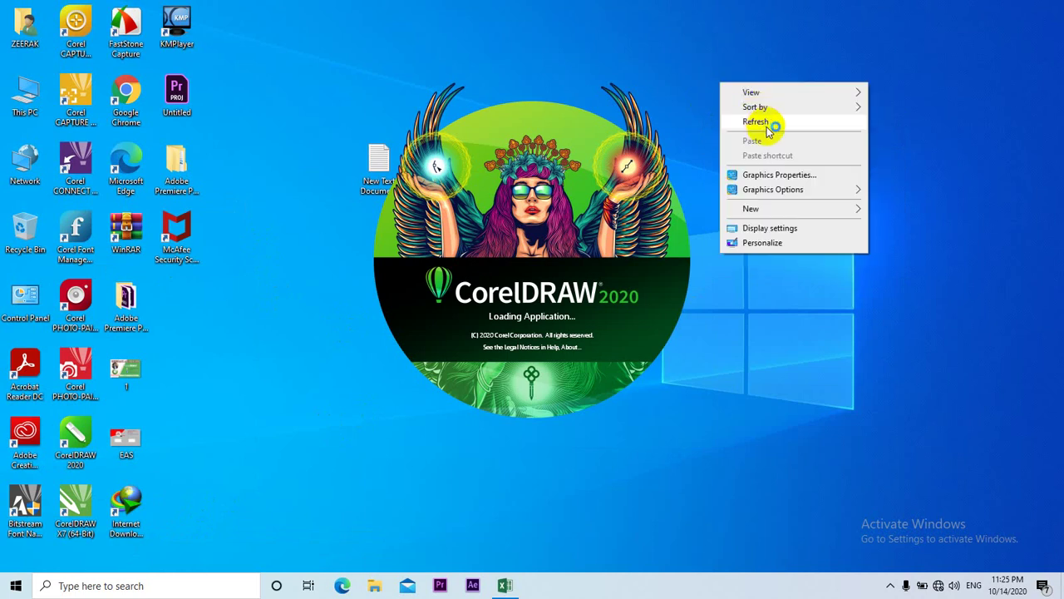
click(770, 125)
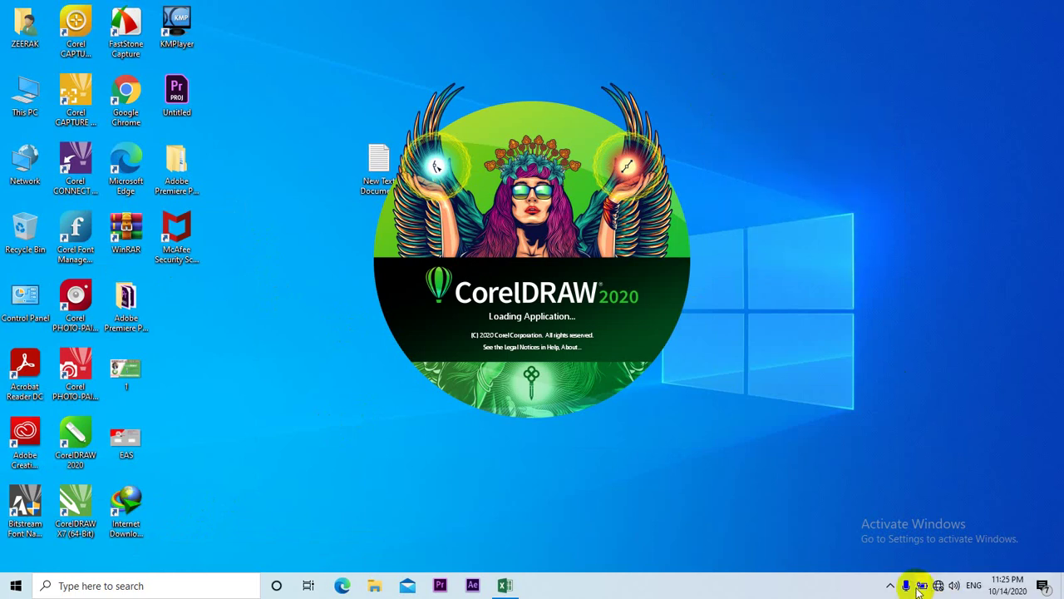
click(891, 586)
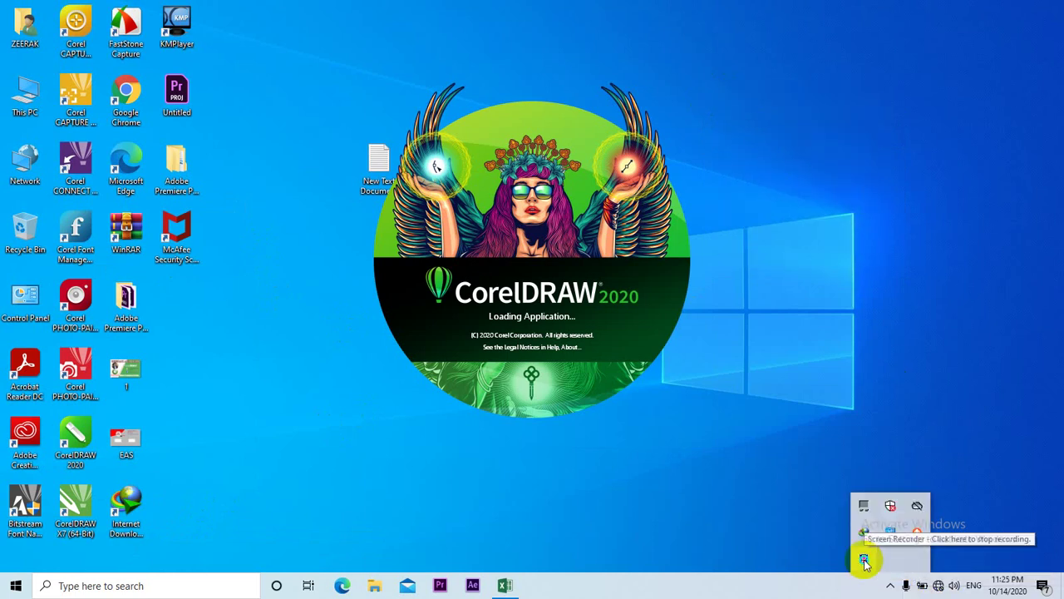
click(864, 563)
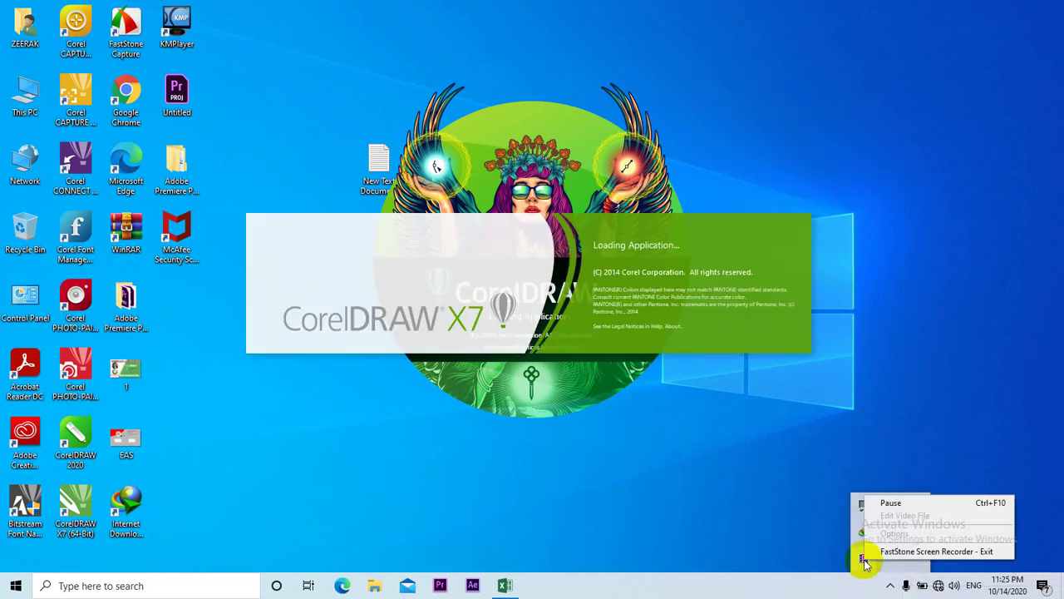
click(895, 504)
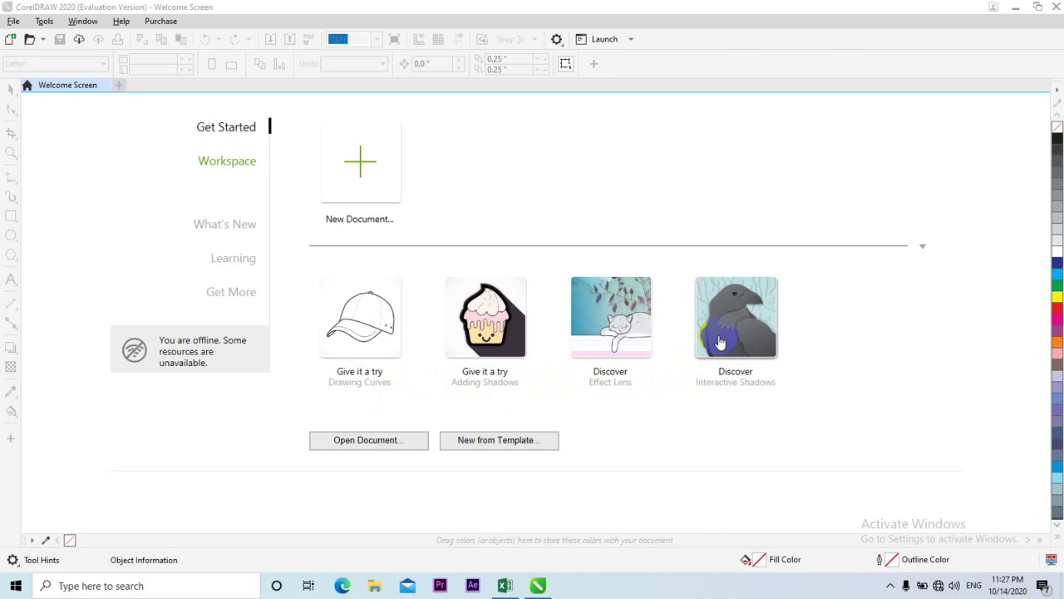
Open the Drawing Curves practice sample from the Welcome Screen.
click(331, 323)
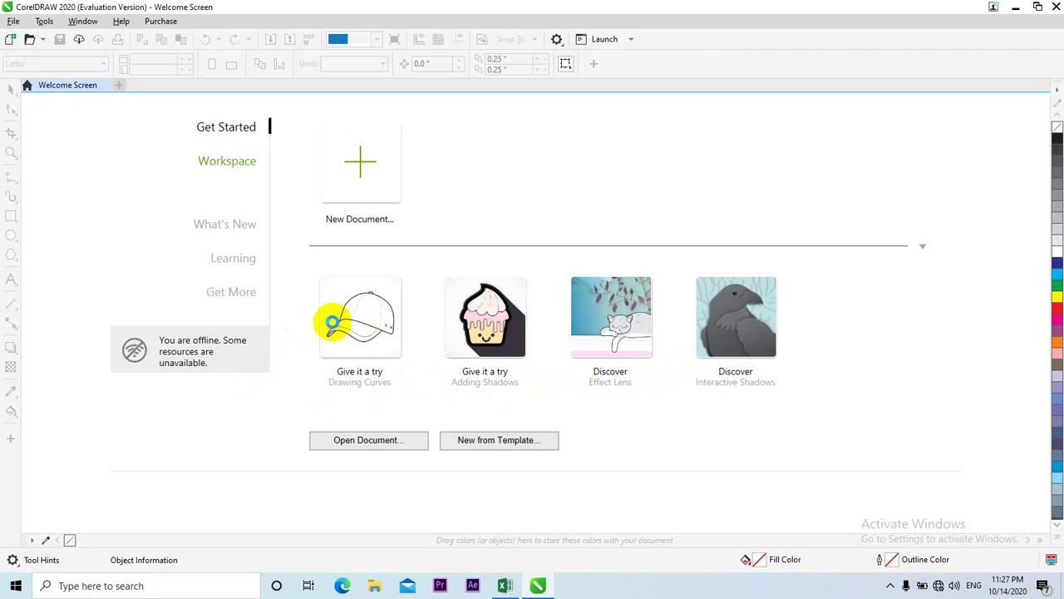
click(332, 324)
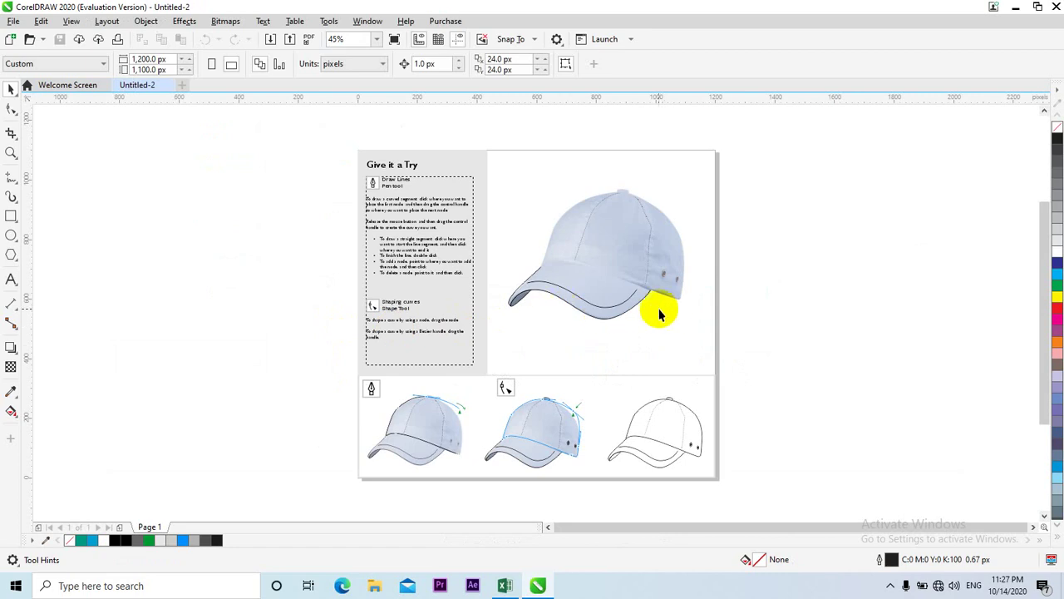
Try moving the inner stitch curve on the large cap's brim slightly downward, and undo the move.
scroll(641, 318, up, 3)
scroll(641, 318, down, 1)
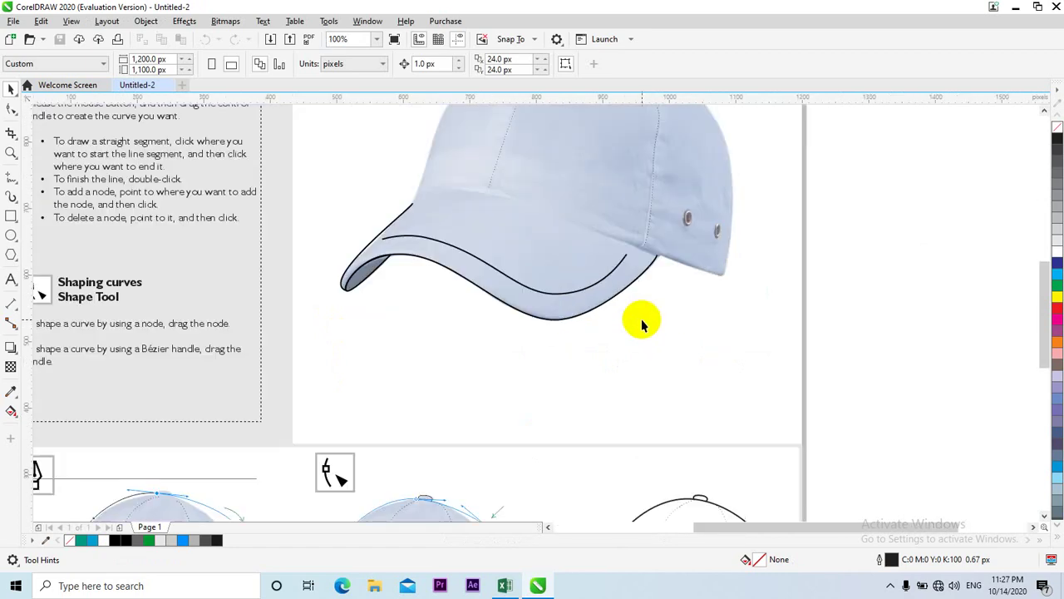
scroll(641, 319, down, 2)
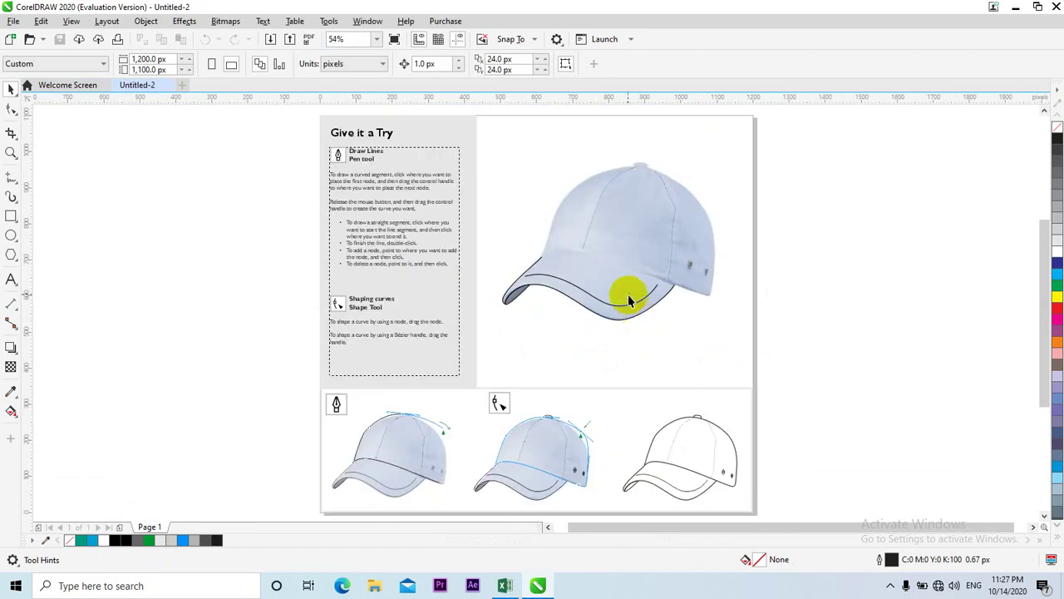
scroll(627, 294, up, 4)
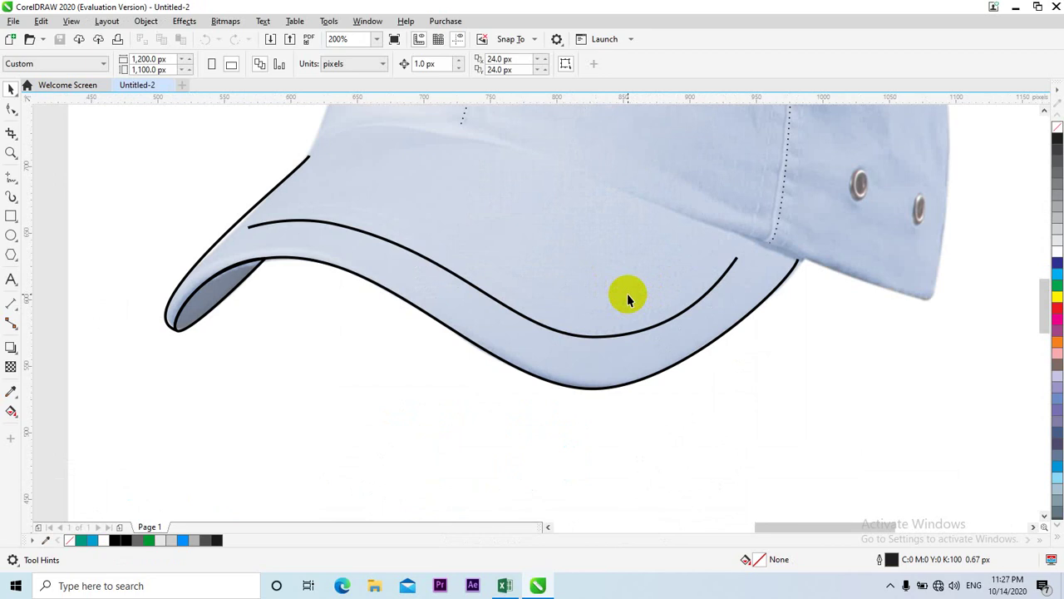
click(641, 354)
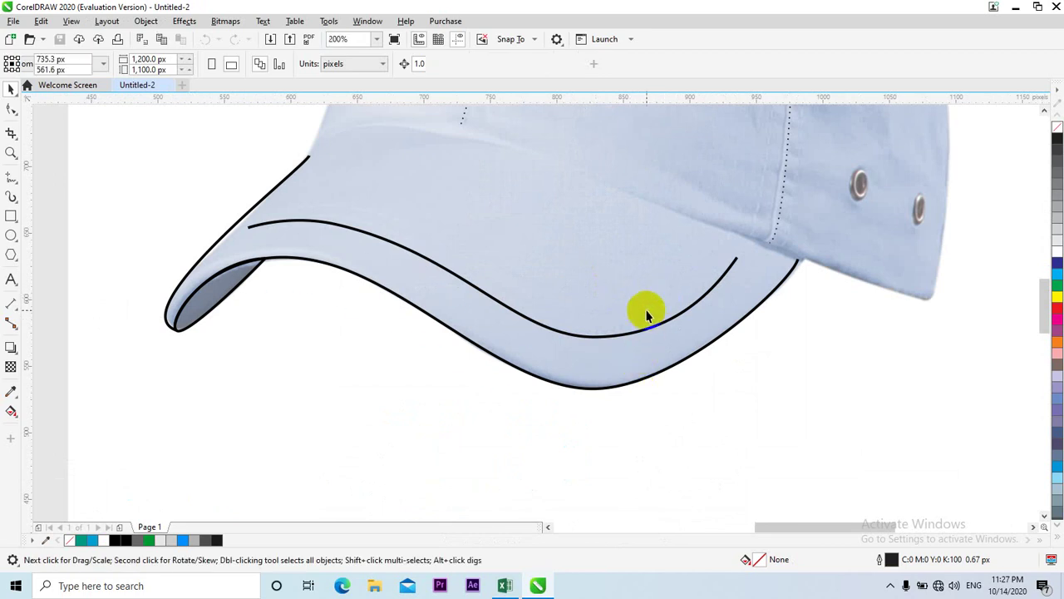
scroll(647, 314, down, 3)
click(647, 264)
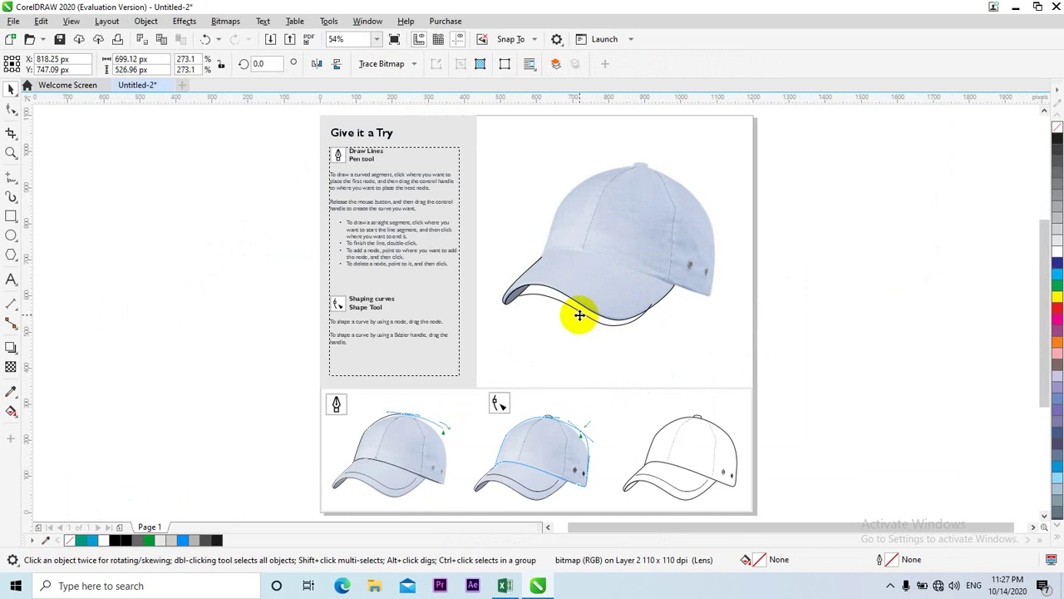
click(579, 314)
key(ctrl+z)
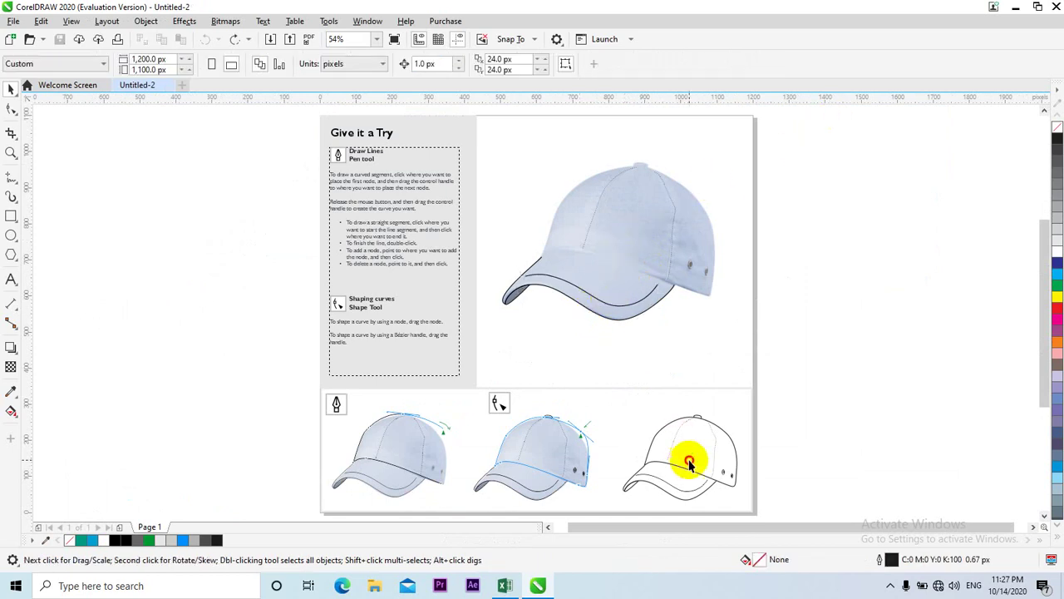
Close the cap practice document and open the Adding Shadows sample from the Welcome Screen.
click(661, 254)
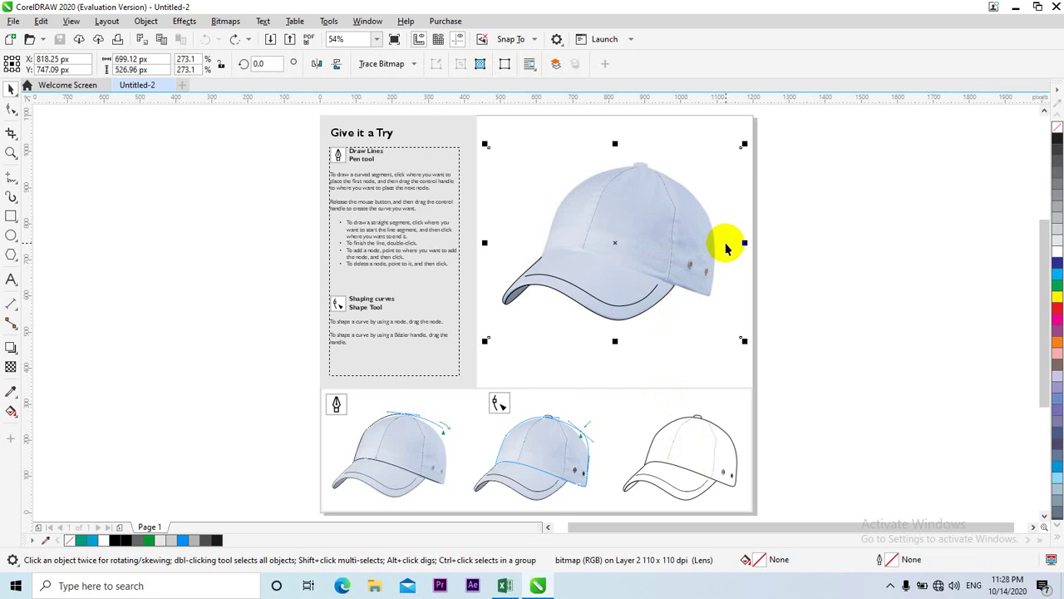
key(ctrl+F4)
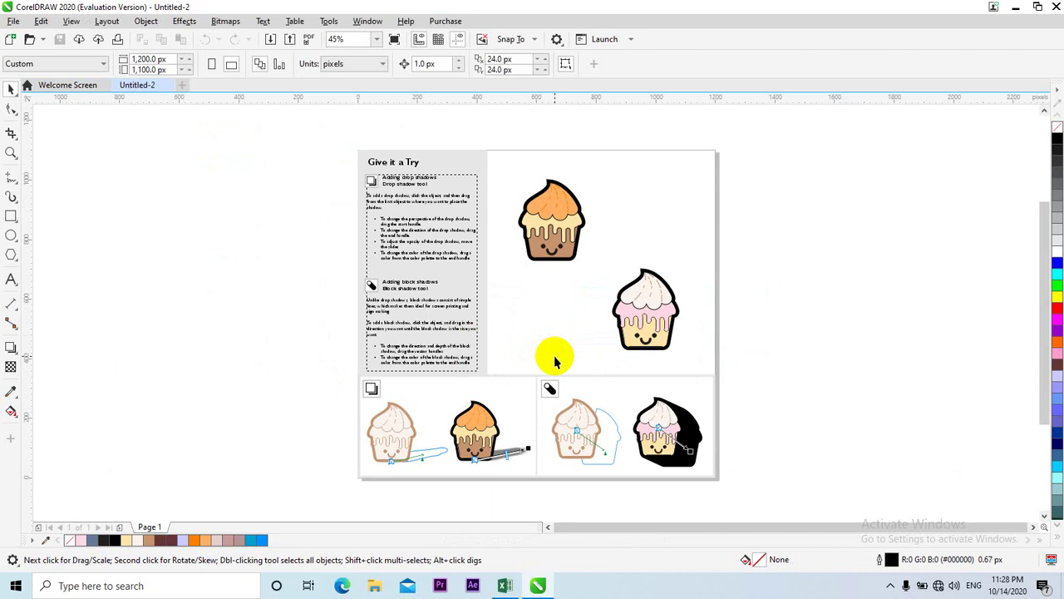
Move the large orange-topped cupcake group slightly to the right on the page.
key(z)
drag(504, 163, 613, 282)
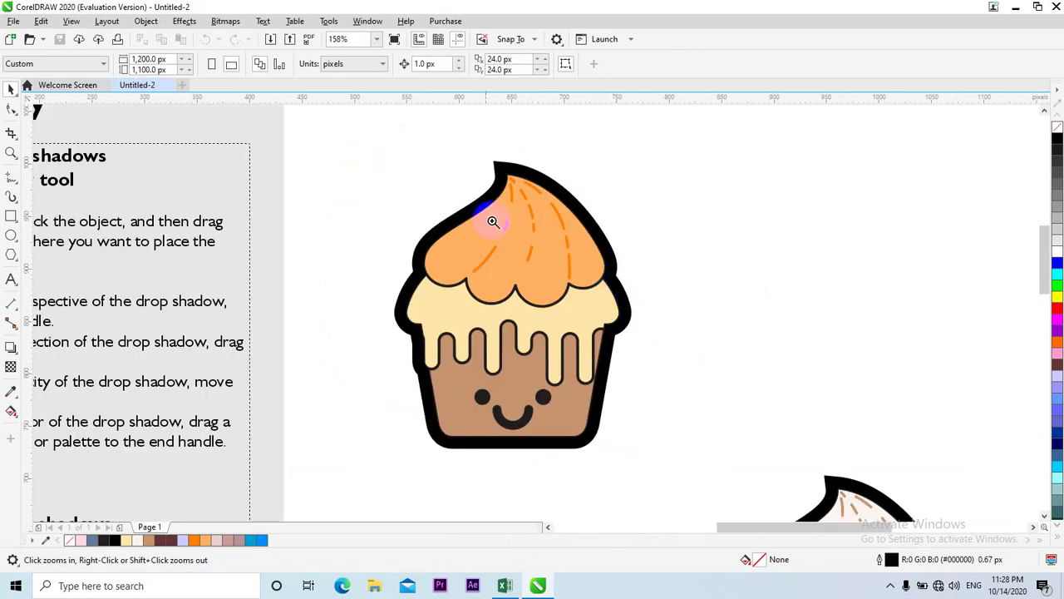
drag(351, 129, 670, 499)
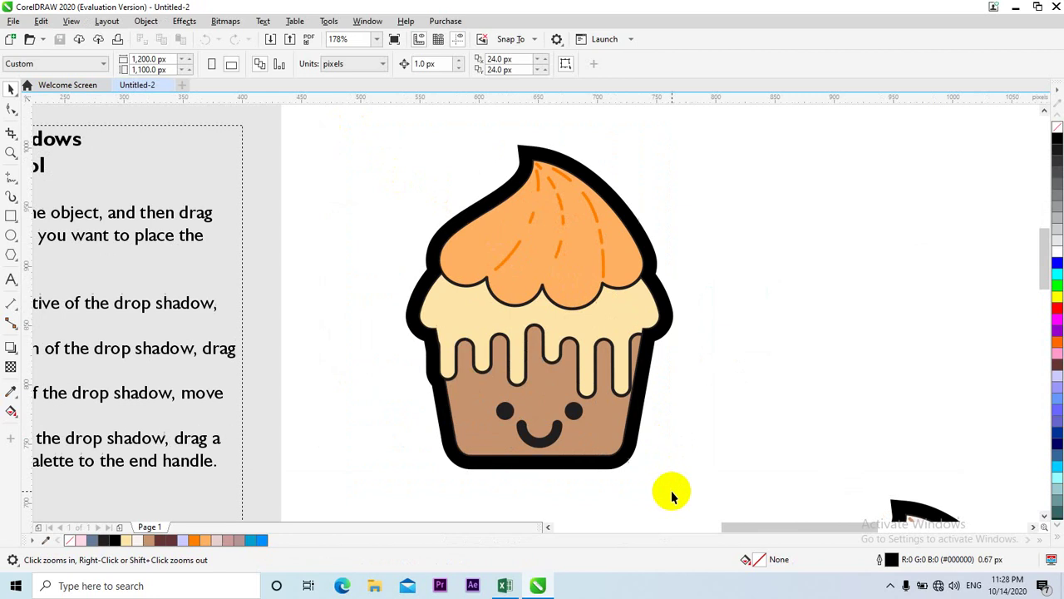
key(space)
click(577, 251)
drag(578, 251, 638, 249)
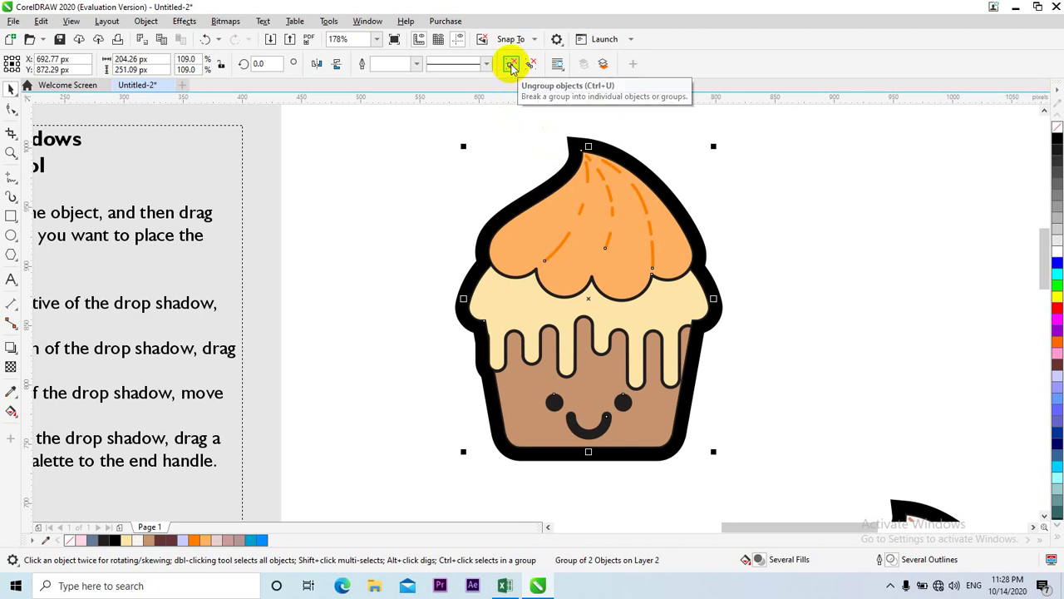
Ungroup the orange-topped cupcake and move its thick black outline apart from the coloured artwork.
click(510, 65)
click(675, 204)
drag(675, 203, 653, 200)
key(ctrl+z)
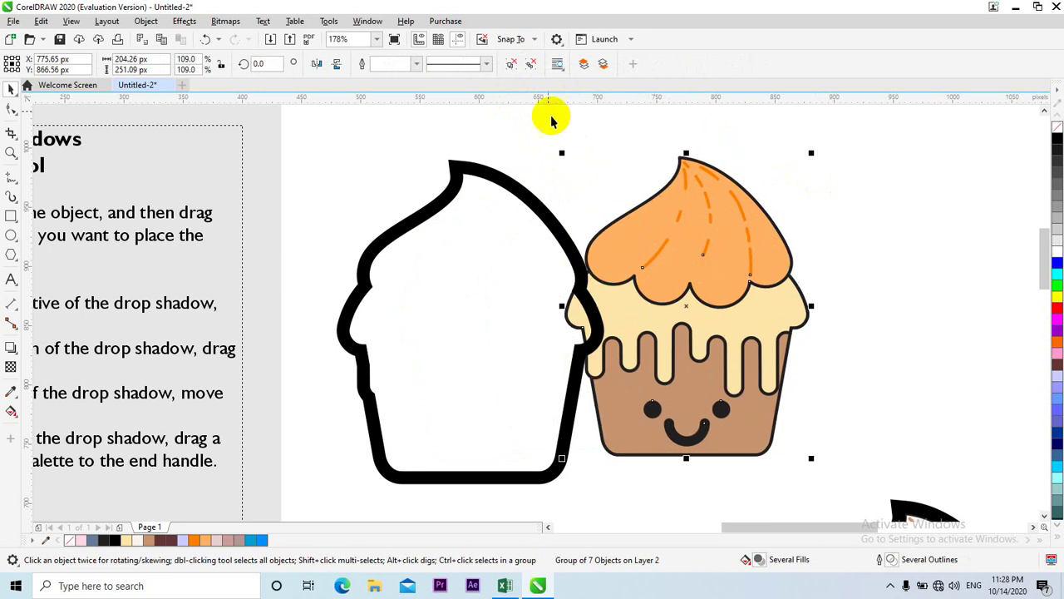
Ungroup the coloured cupcake artwork and move the orange frosting, cream icing, face and brown base apart.
click(510, 65)
click(737, 209)
drag(737, 208, 835, 193)
drag(732, 309, 615, 387)
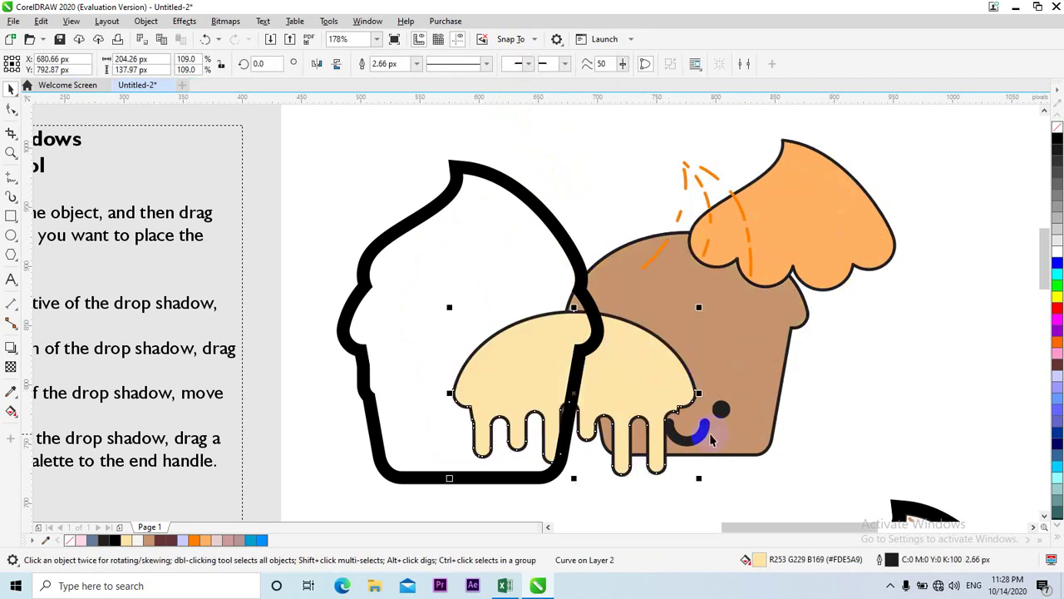
drag(711, 440, 801, 472)
drag(729, 366, 655, 264)
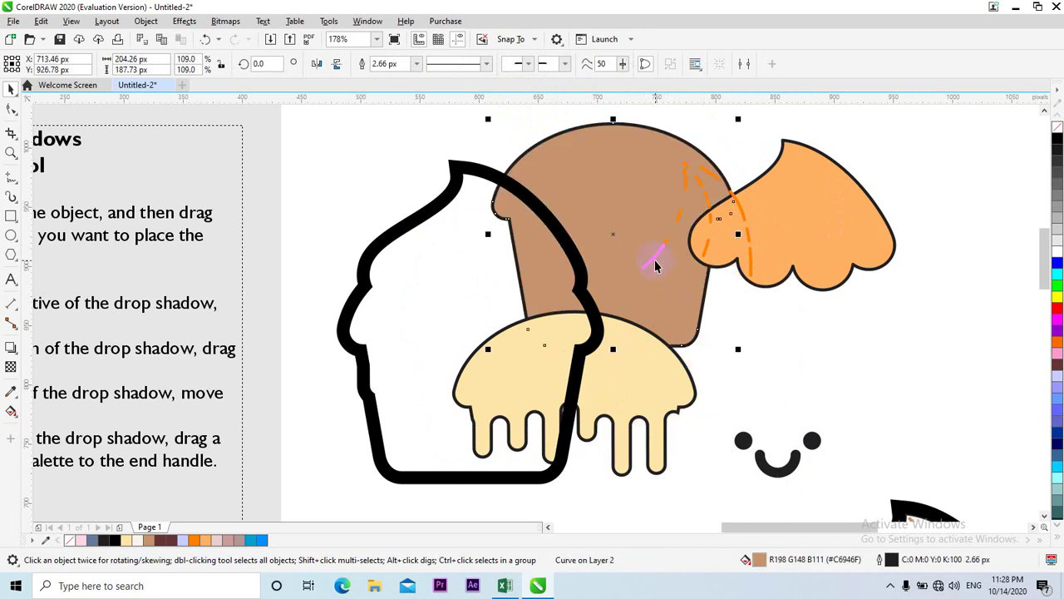
Undo the separation of the cupcake's parts and both ungroupings, restoring the single cupcake group.
key(ctrl+z)
key(ctrl+z)
key(ctrl+z)
key(ctrl+z)
key(ctrl+z)
key(ctrl+z)
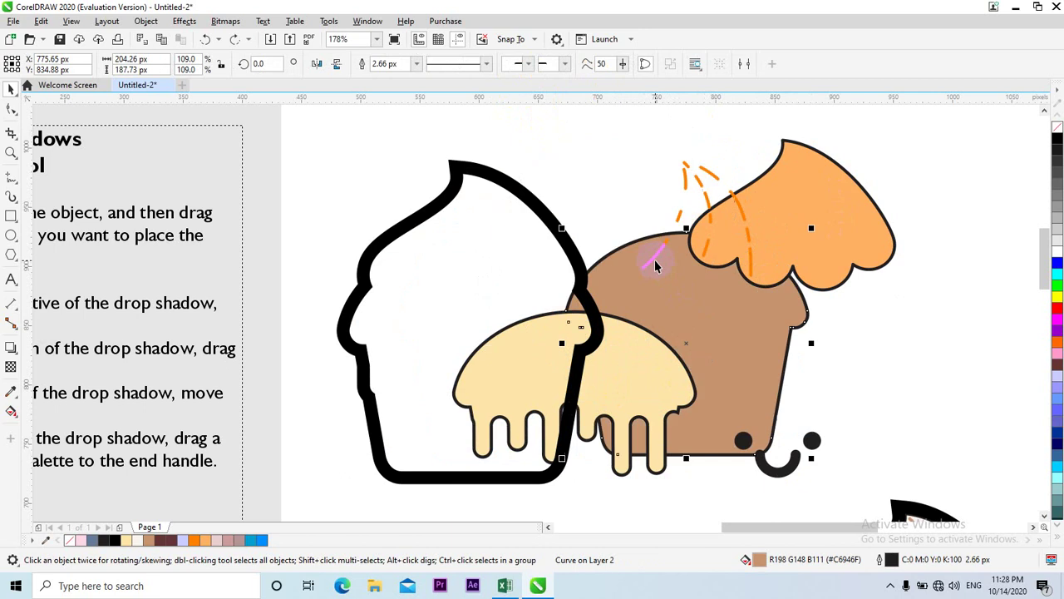
key(ctrl+z)
key(ctrl+z)
key(ctrl+z)
key(ctrl+z)
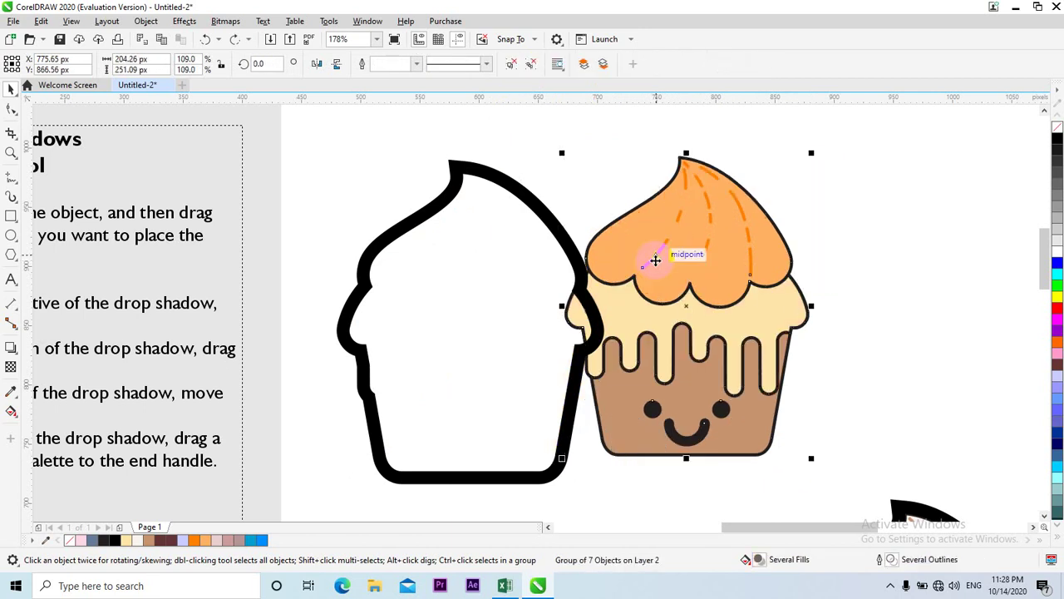
key(ctrl+z)
key(ctrl+z)
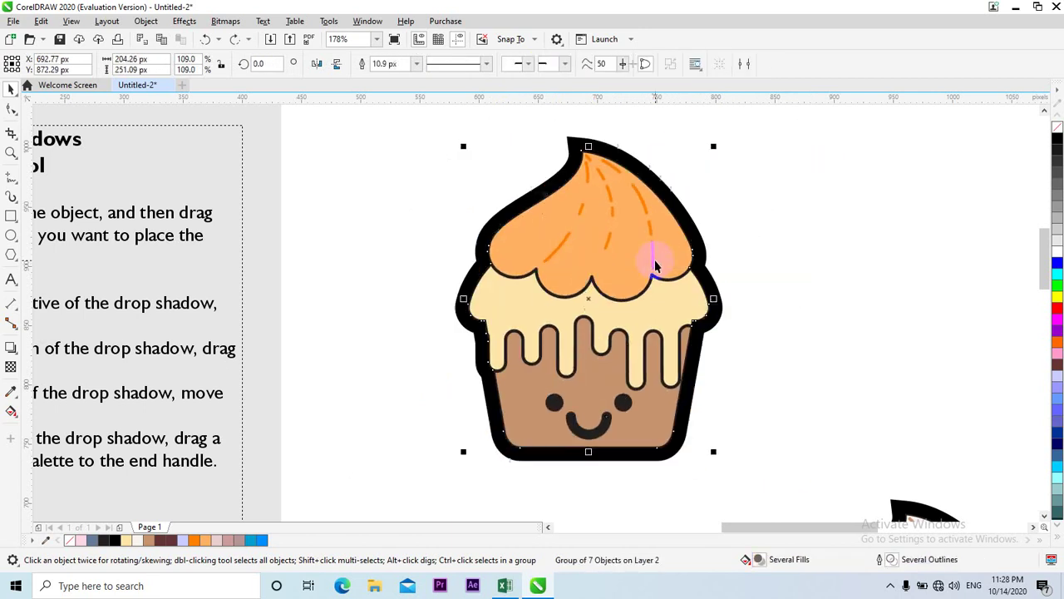
key(ctrl+z)
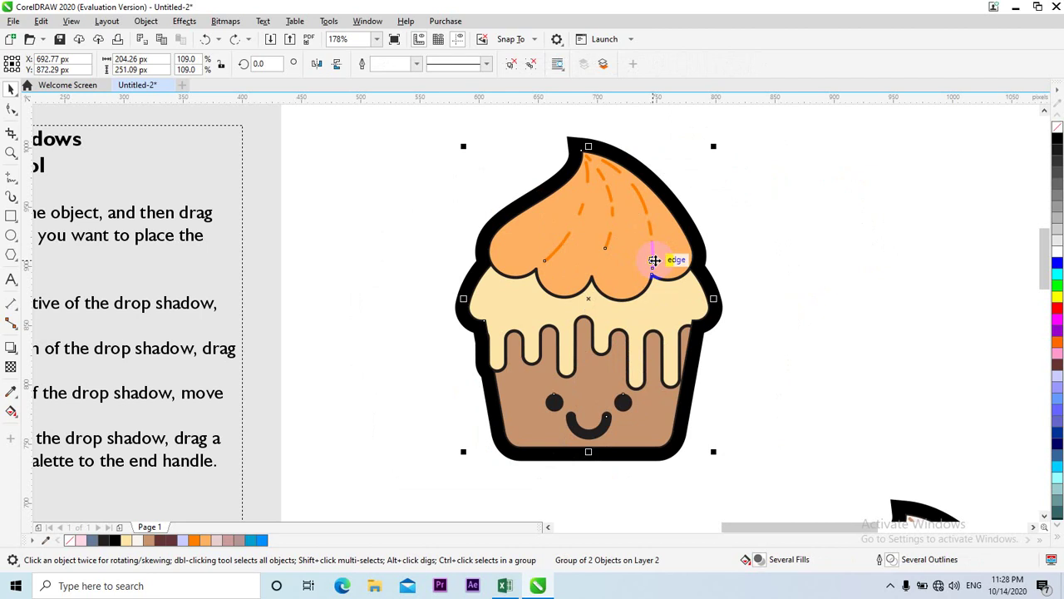
Move the orange-topped cupcake group slightly down and to the right, and close the Untitled-2 document without saving changes.
drag(645, 214, 676, 230)
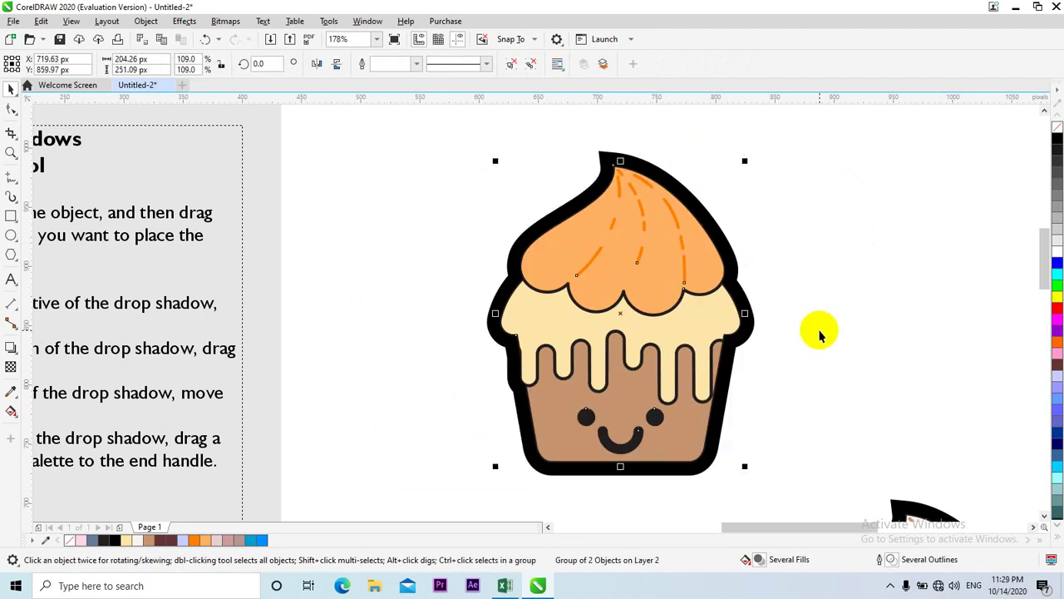
key(ctrl+F4)
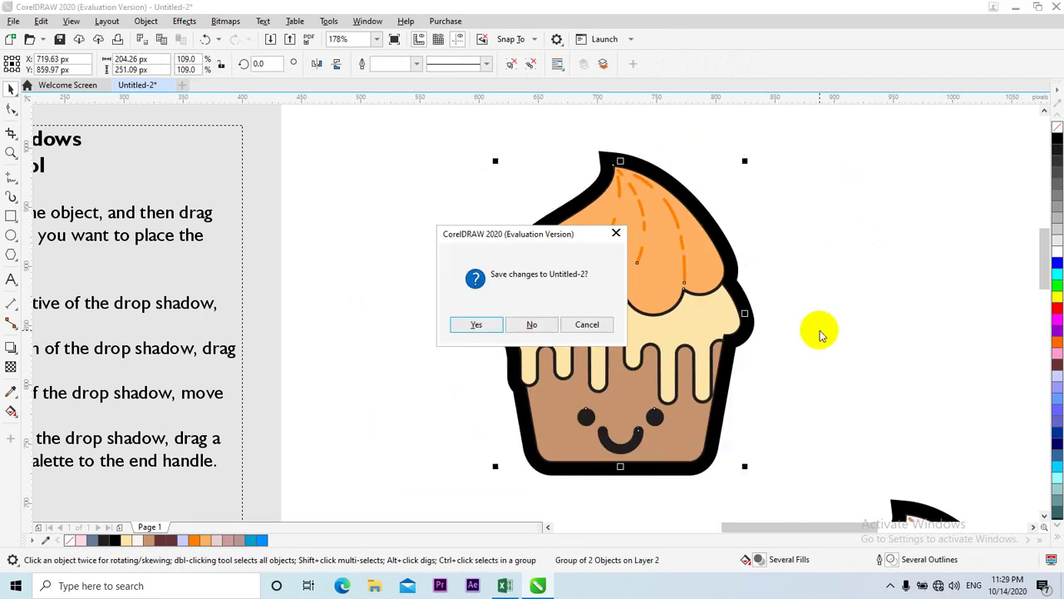
key(Tab)
key(Return)
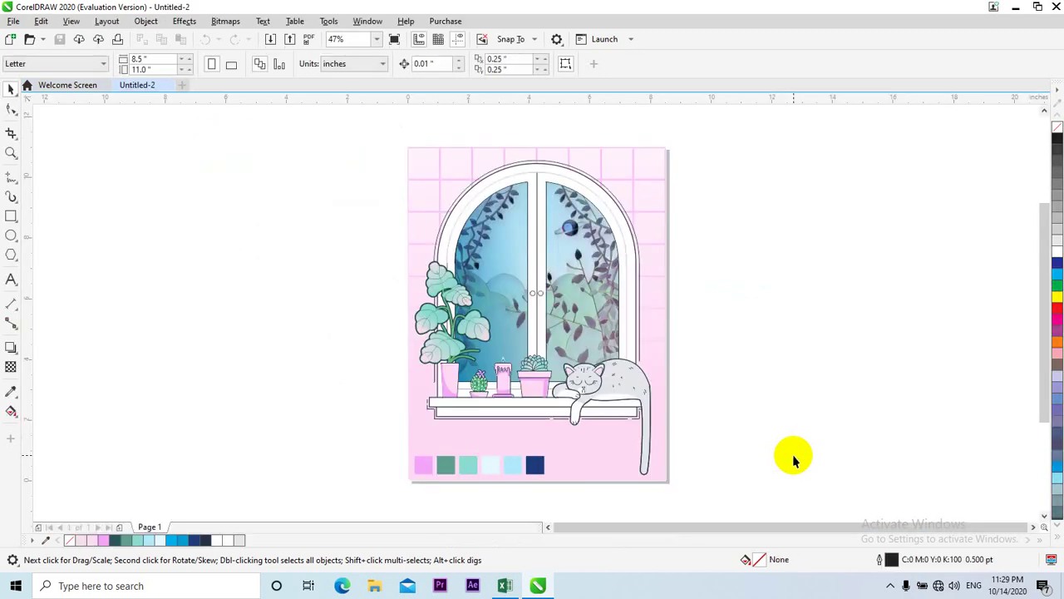
Move the tall potted plant group out of the window scene onto the blank area left of the page.
key(shift+F4)
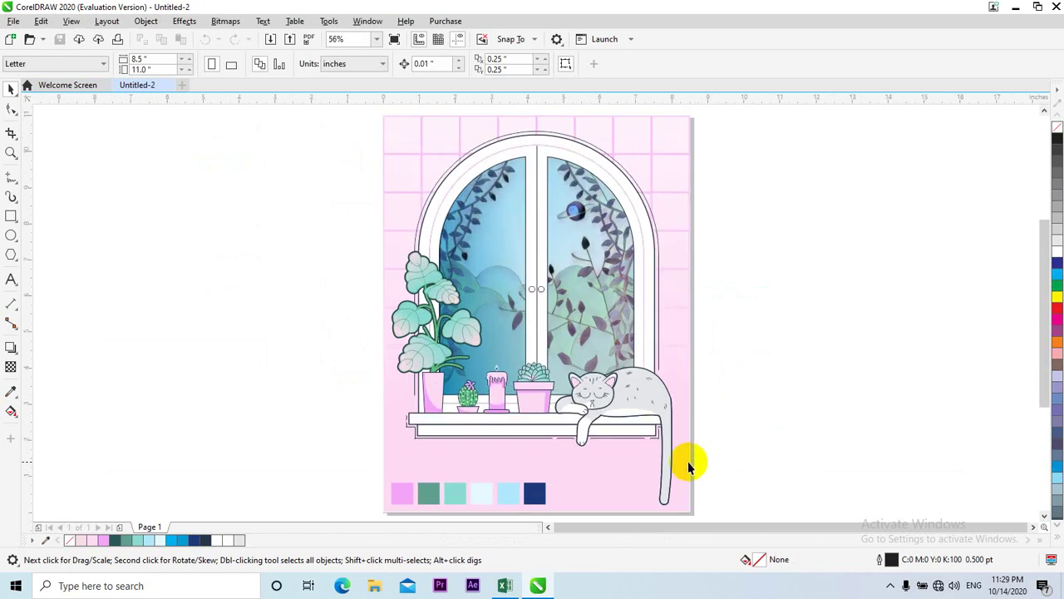
key(z)
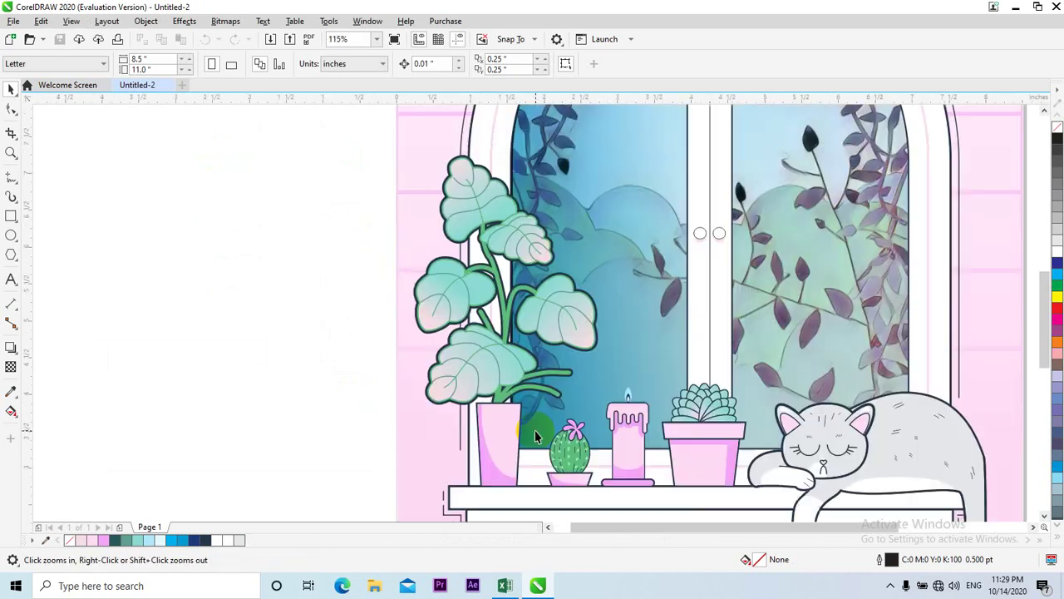
click(536, 430)
key(space)
click(592, 371)
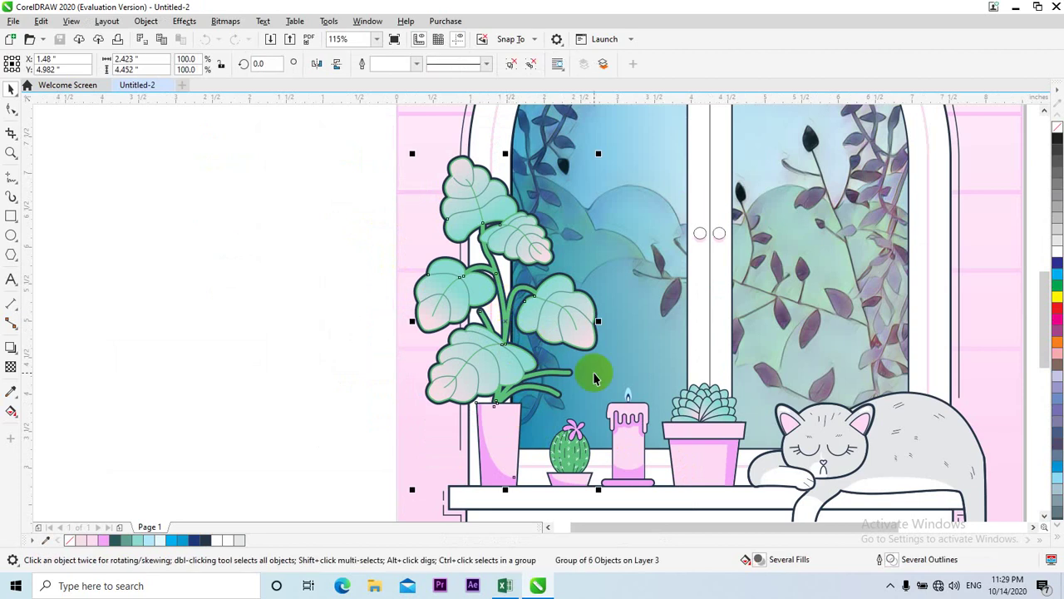
drag(459, 209, 305, 209)
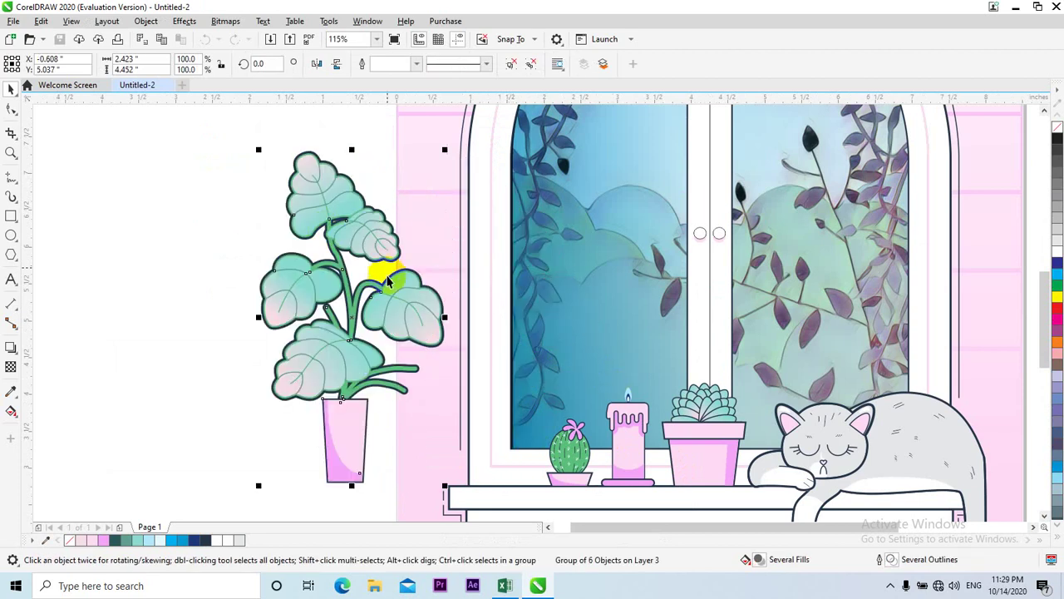
drag(353, 438, 268, 405)
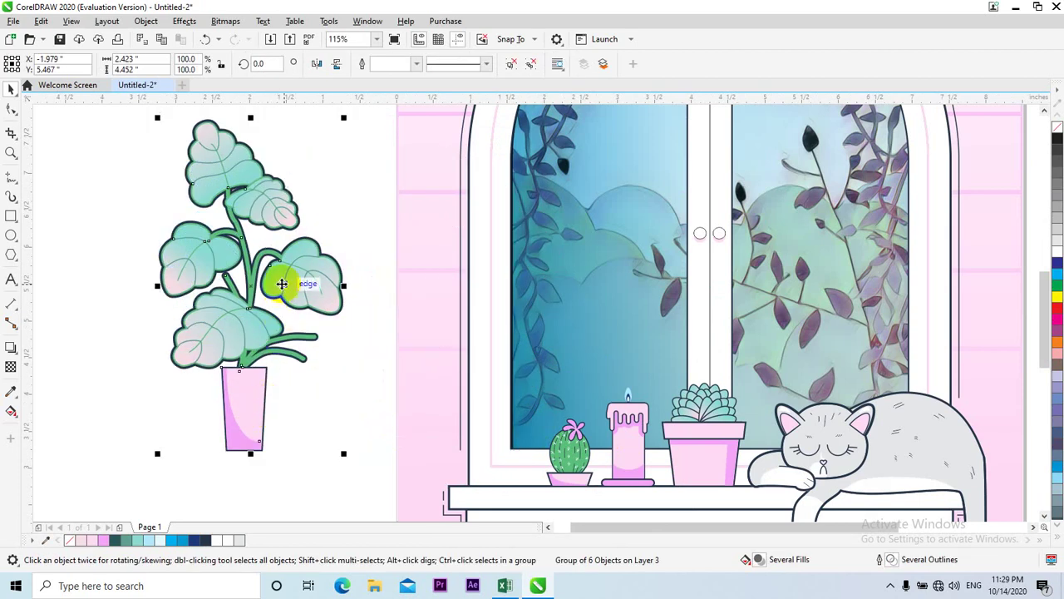
mouse_move(280, 281)
mouse_down()
mouse_move(311, 280)
mouse_move(267, 274)
mouse_up()
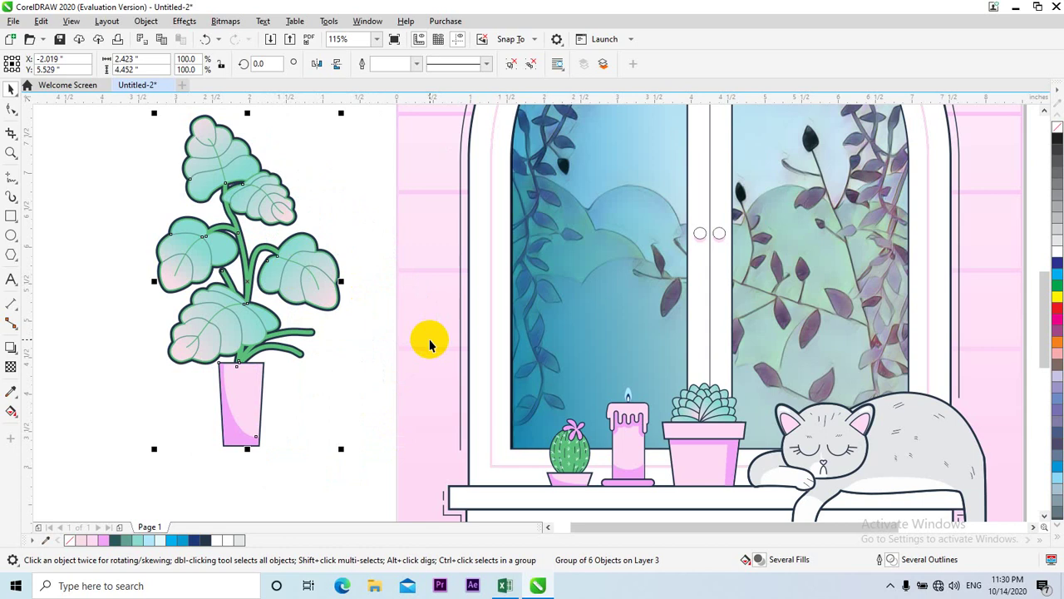
Undo the potted plant's moves to return it to the windowsill.
key(ctrl+z)
key(ctrl+z)
key(ctrl+z)
key(ctrl+z)
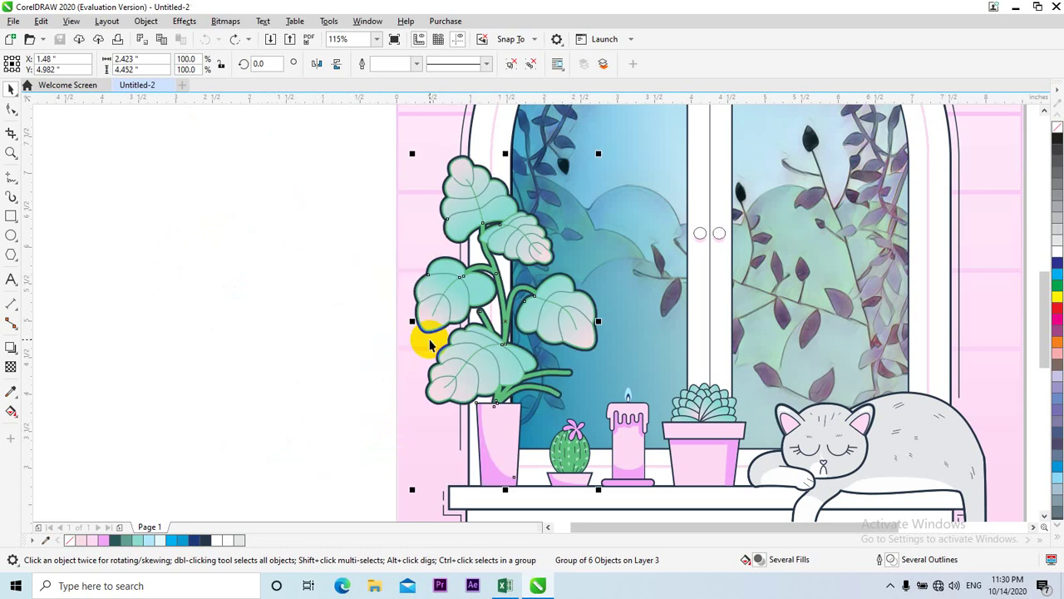
Examine the potted plant's upper leaves, outlines and veins up close, and return to the full page.
scroll(430, 343, down, 2)
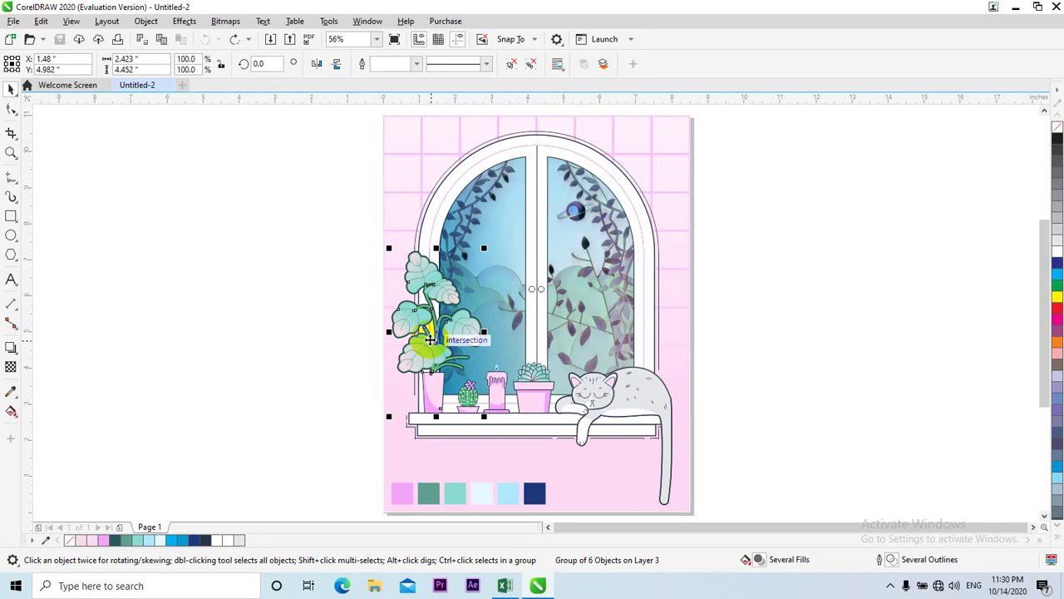
key(z)
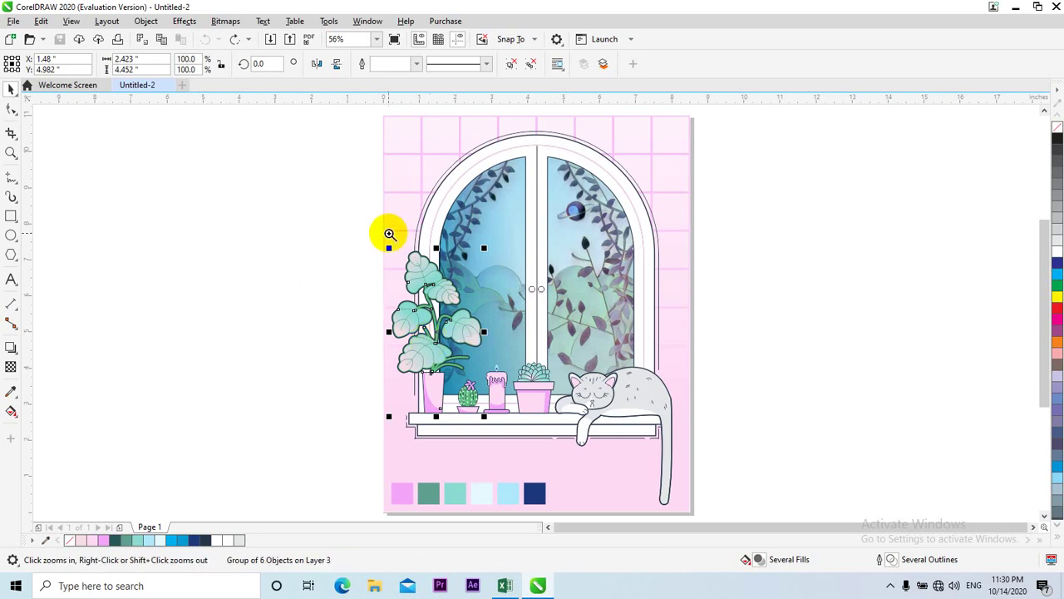
click(468, 313)
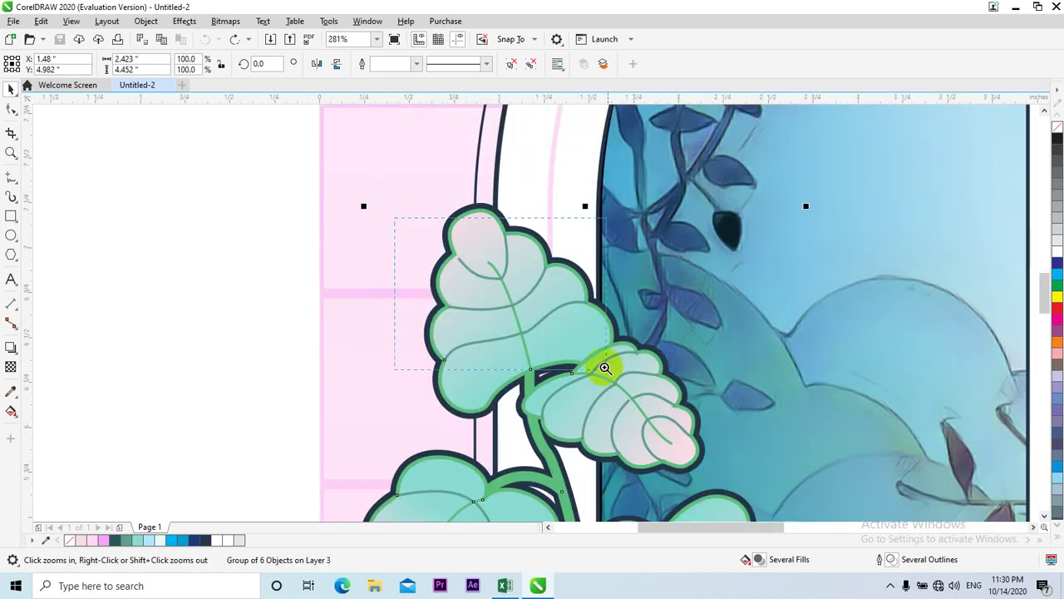
click(606, 369)
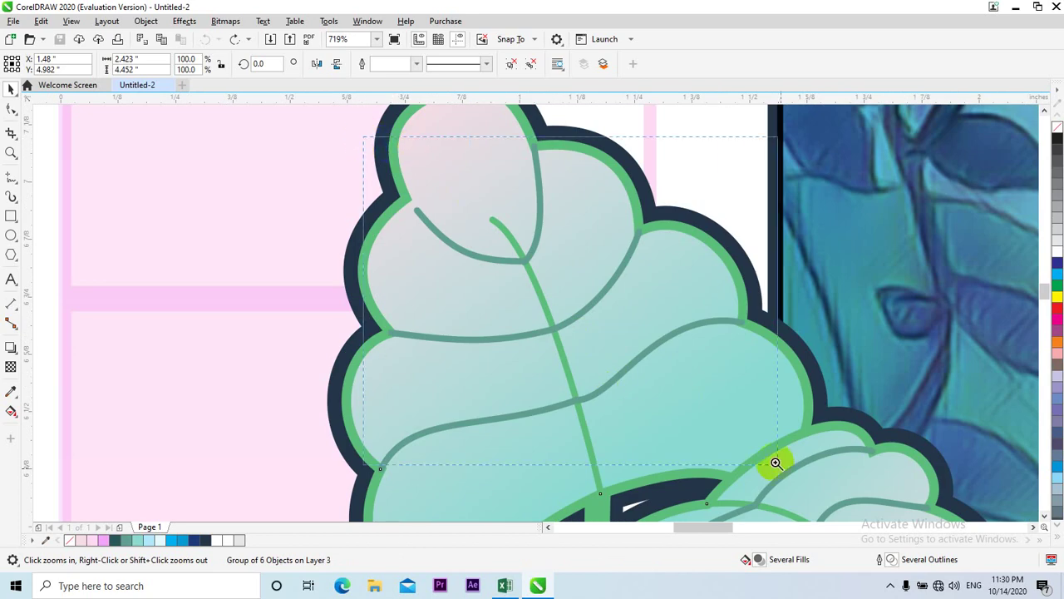
click(777, 464)
scroll(780, 465, down, 10)
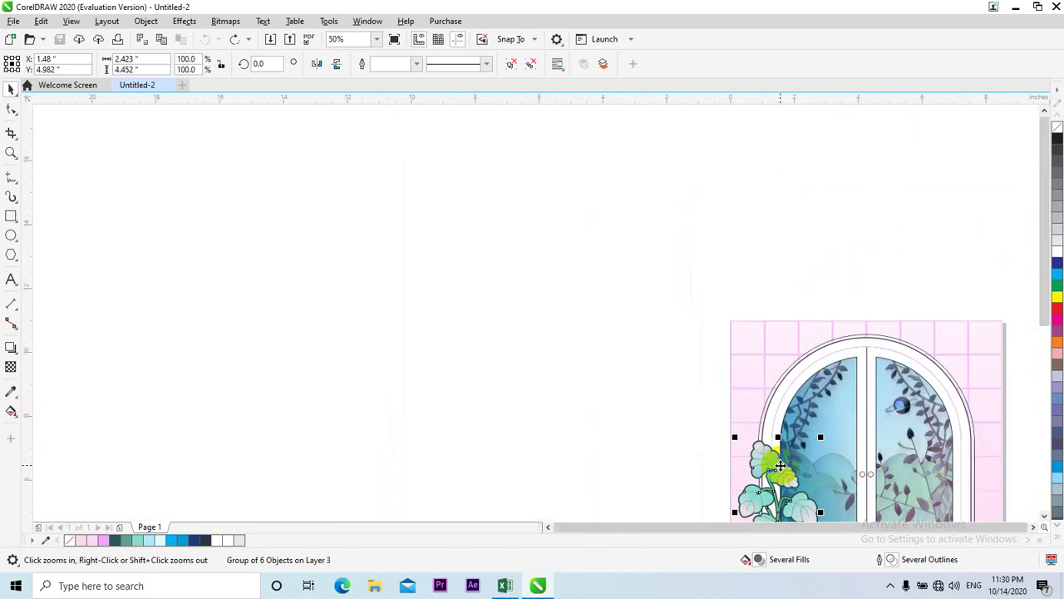
key(shift+F4)
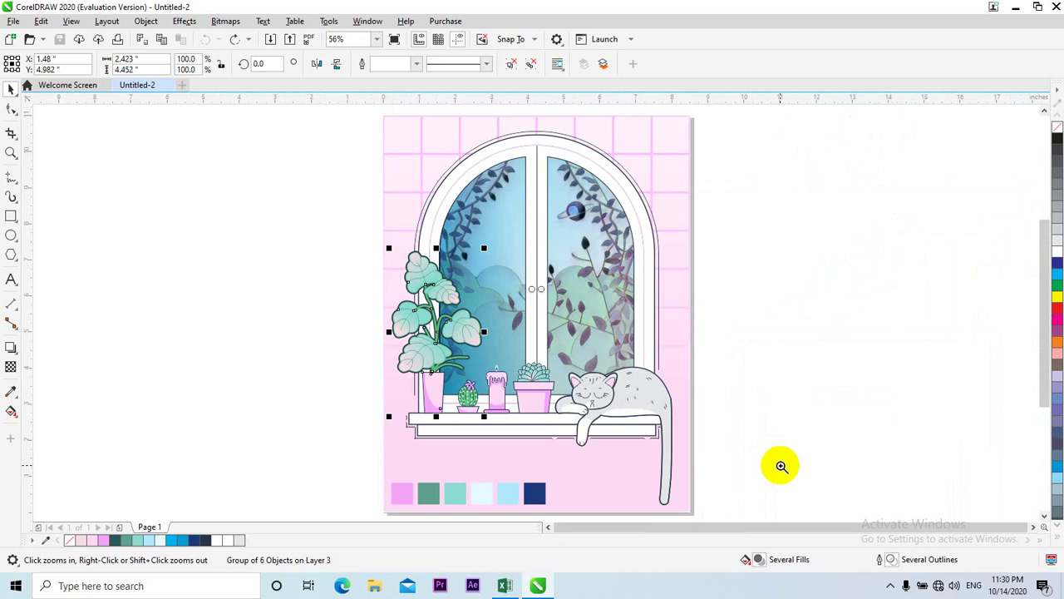
drag(394, 246, 481, 327)
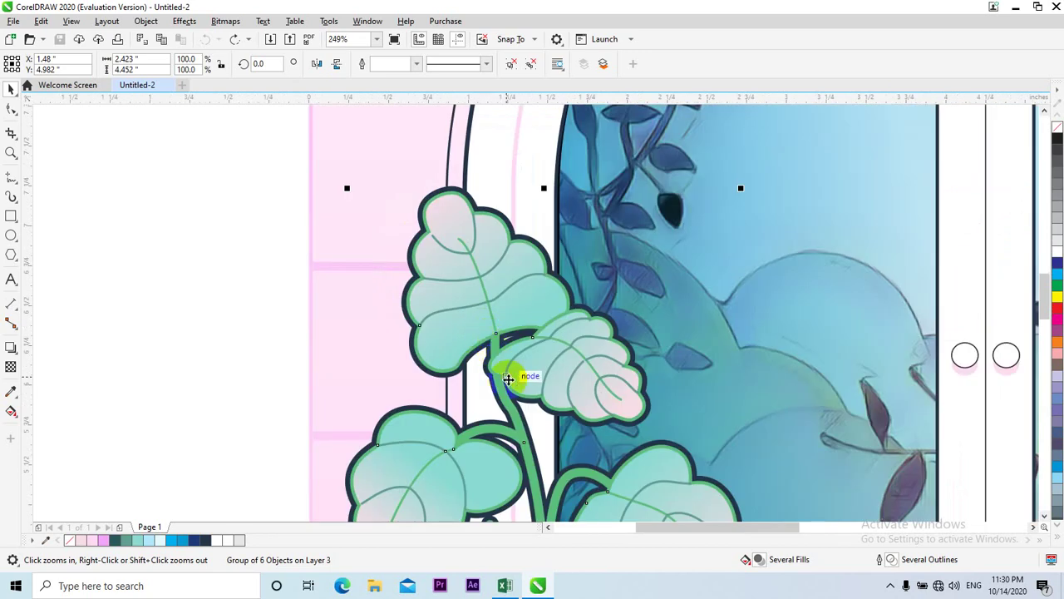
right_click(509, 379)
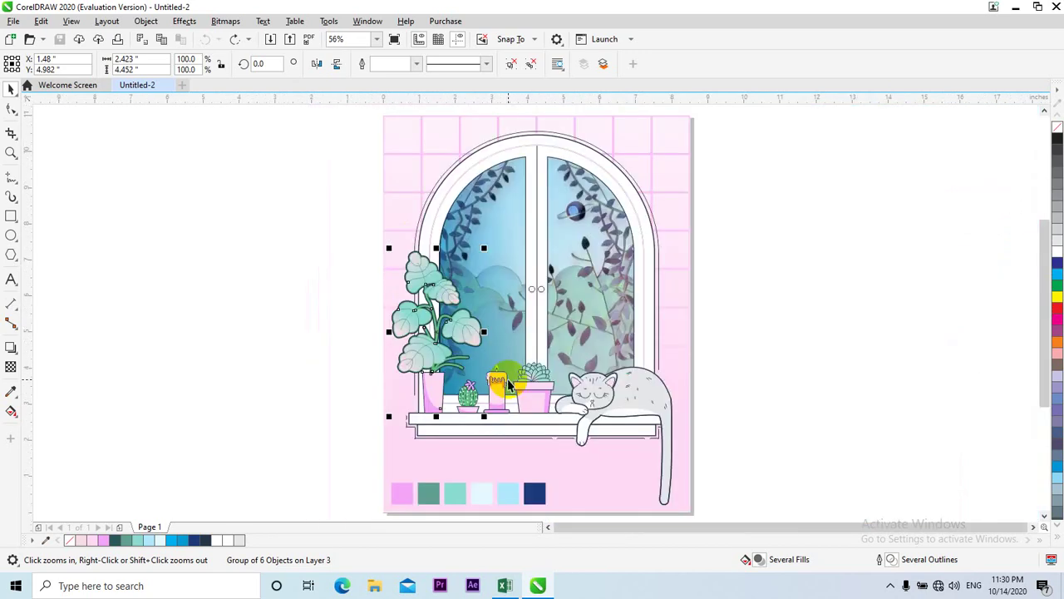
scroll(508, 379, down, 1)
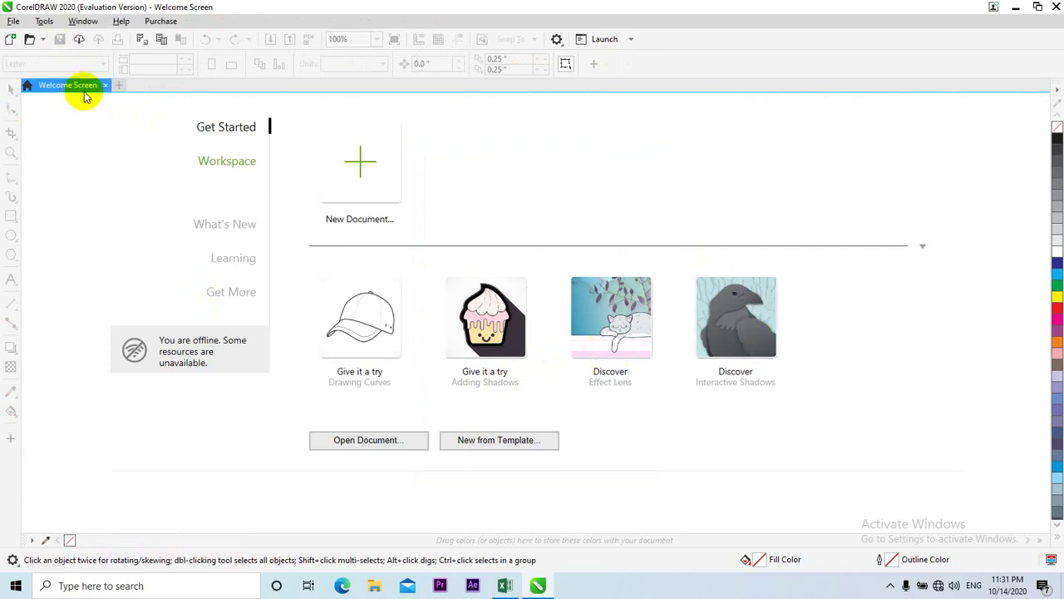
Open the Interactive Shadows sample to examine its raven artwork and pale background shape, and close it.
click(748, 350)
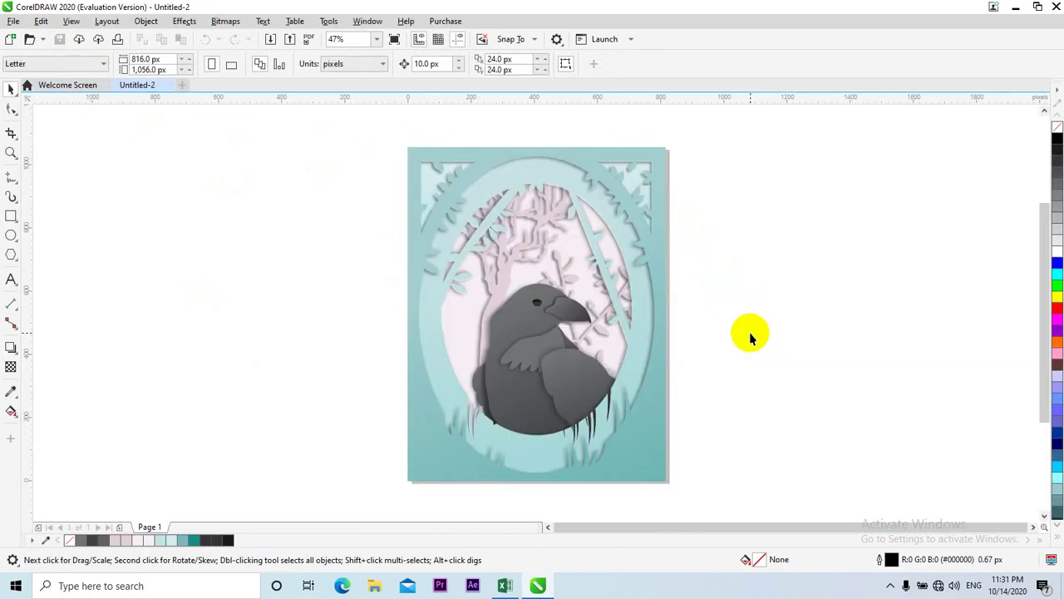
key(z)
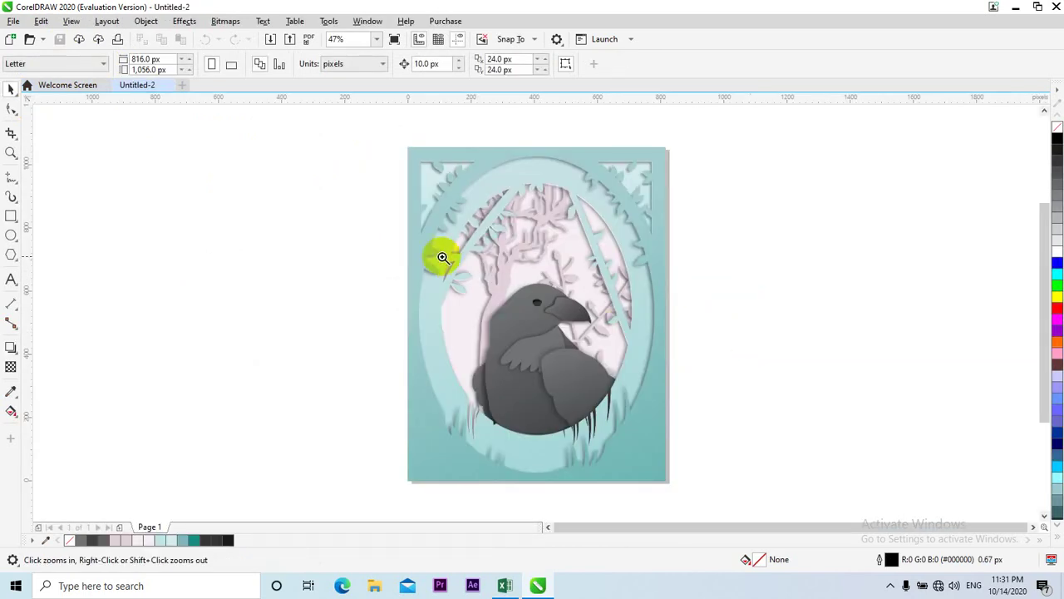
click(670, 421)
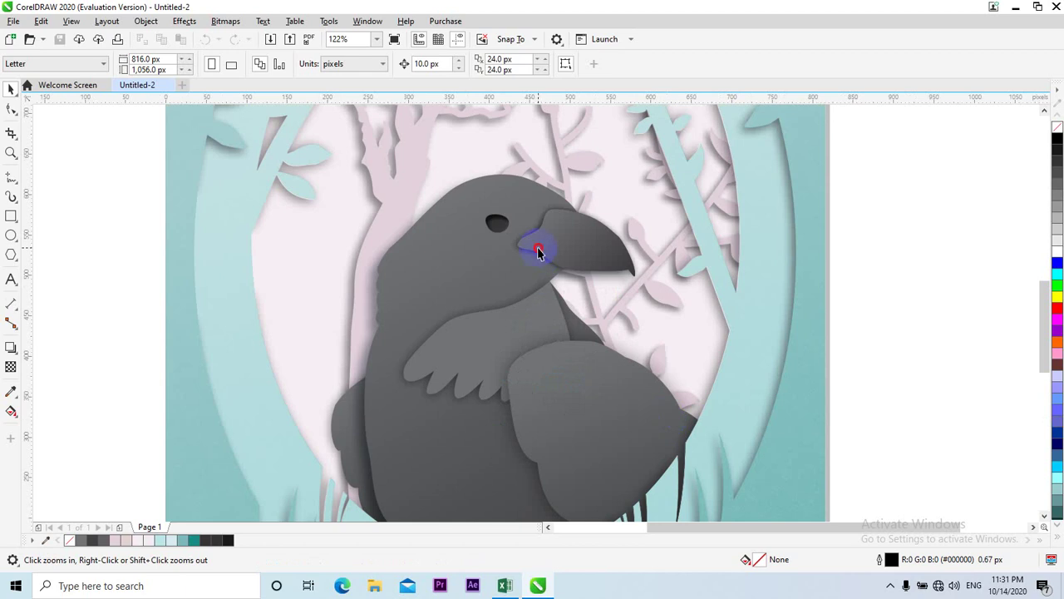
key(space)
click(632, 316)
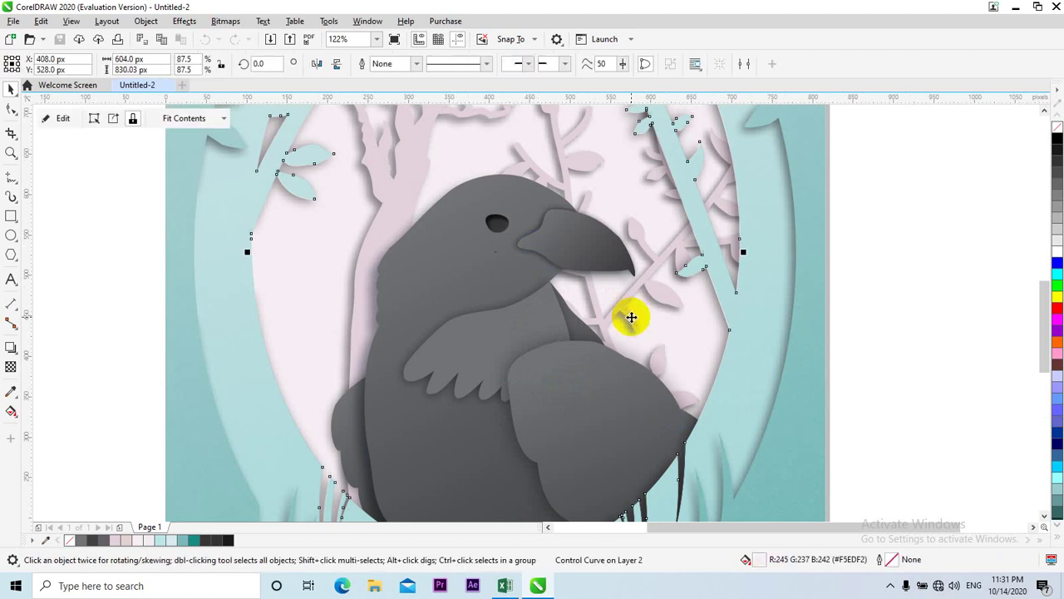
scroll(631, 317, down, 3)
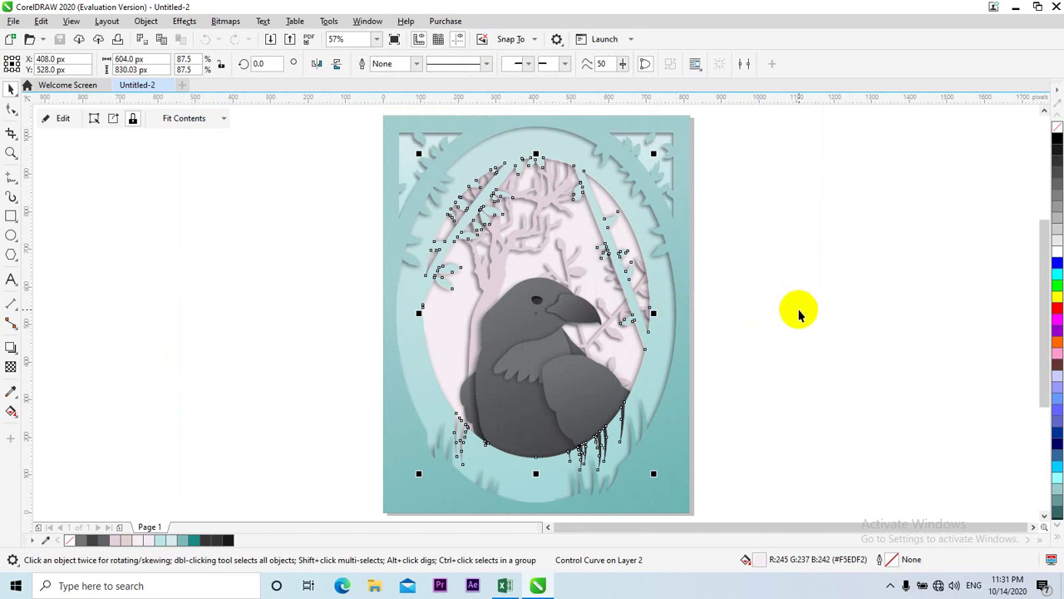
key(ctrl+F4)
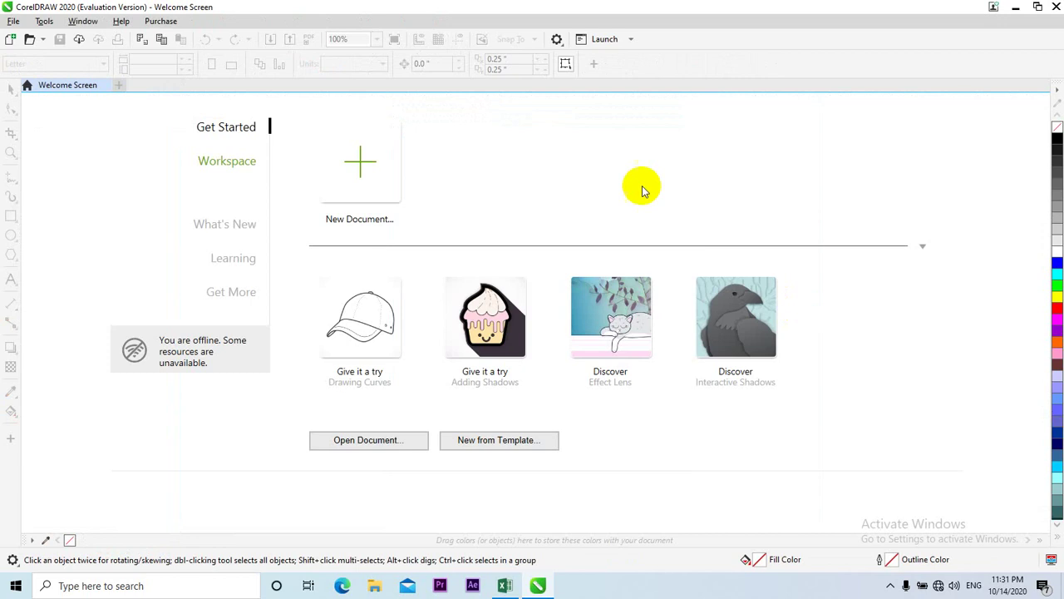
Open the existing drawing "5 x 26 (1) Normal" from the LAPTOP DATA > Advertisement folder on Local Disk (E:).
click(363, 441)
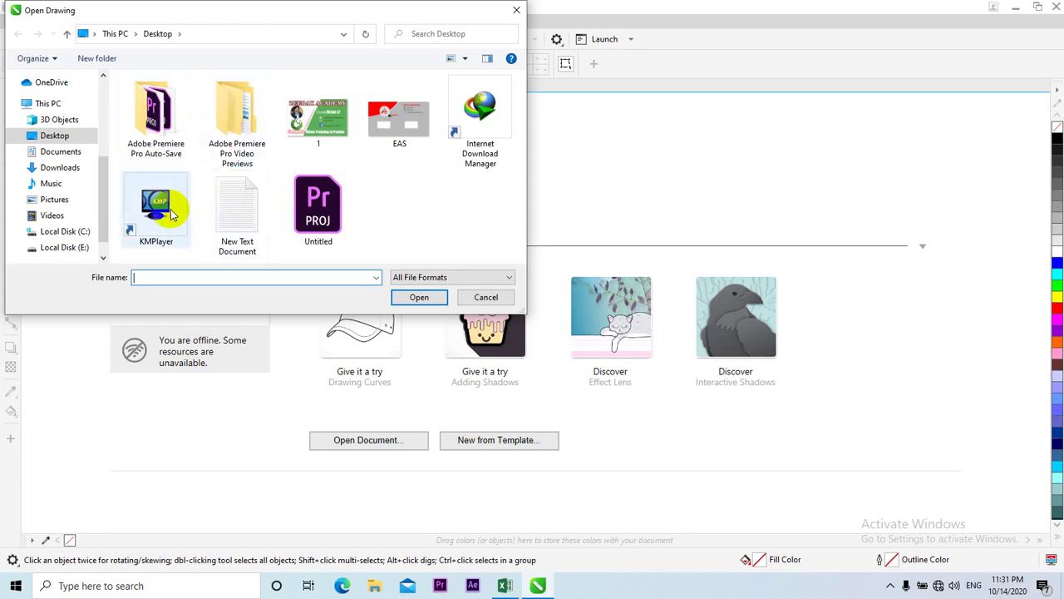
click(67, 247)
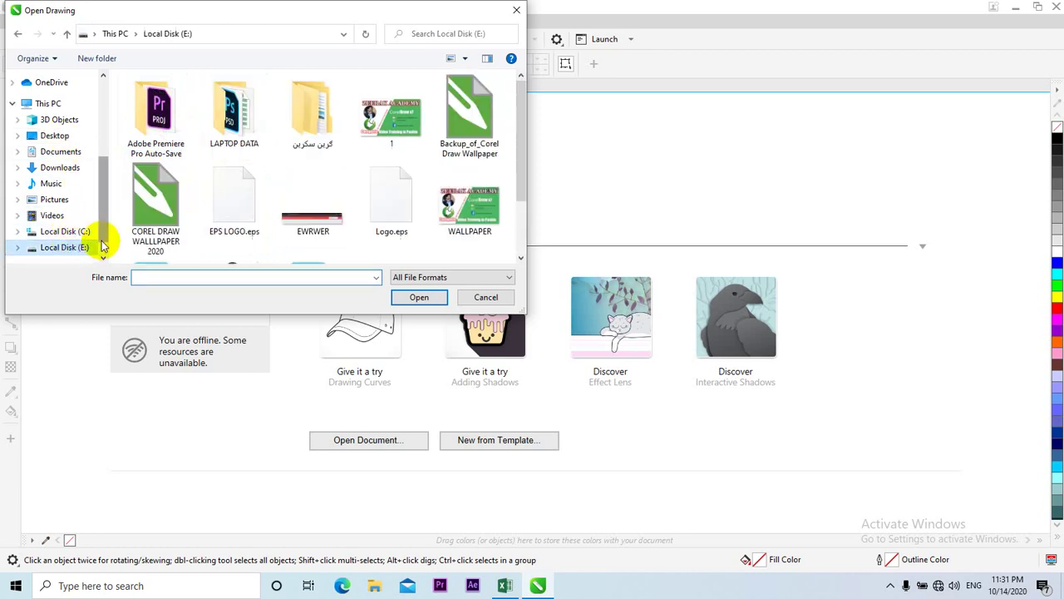
double_click(236, 115)
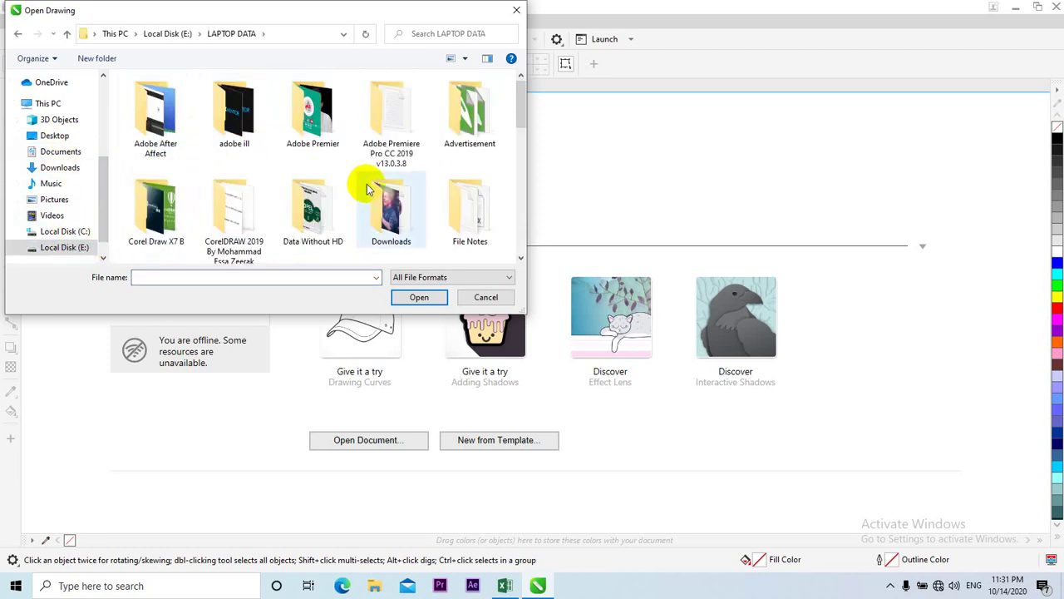
double_click(487, 118)
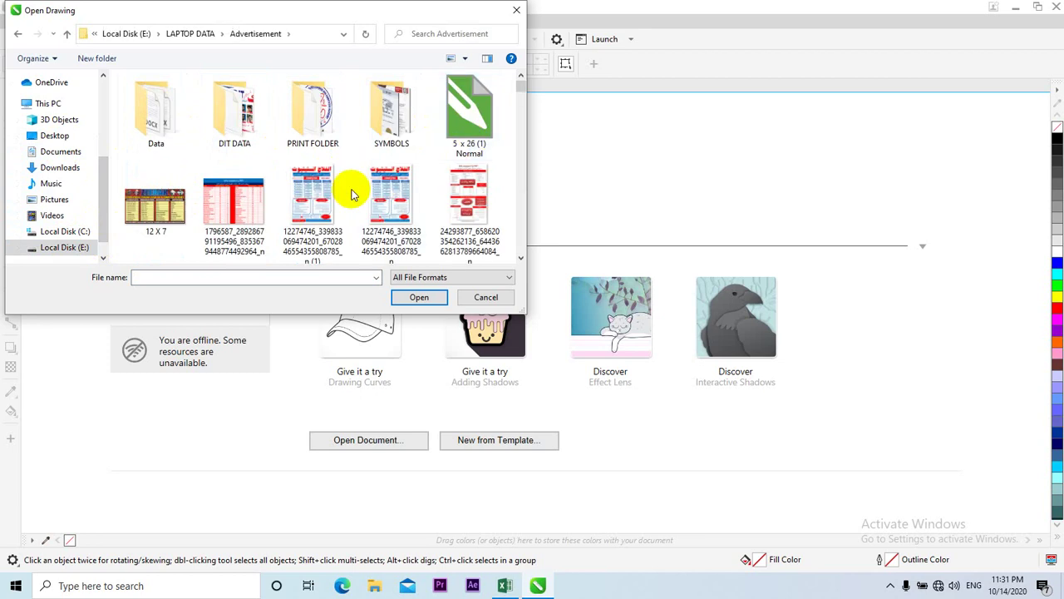
scroll(346, 180, down, 1)
scroll(391, 183, up, 1)
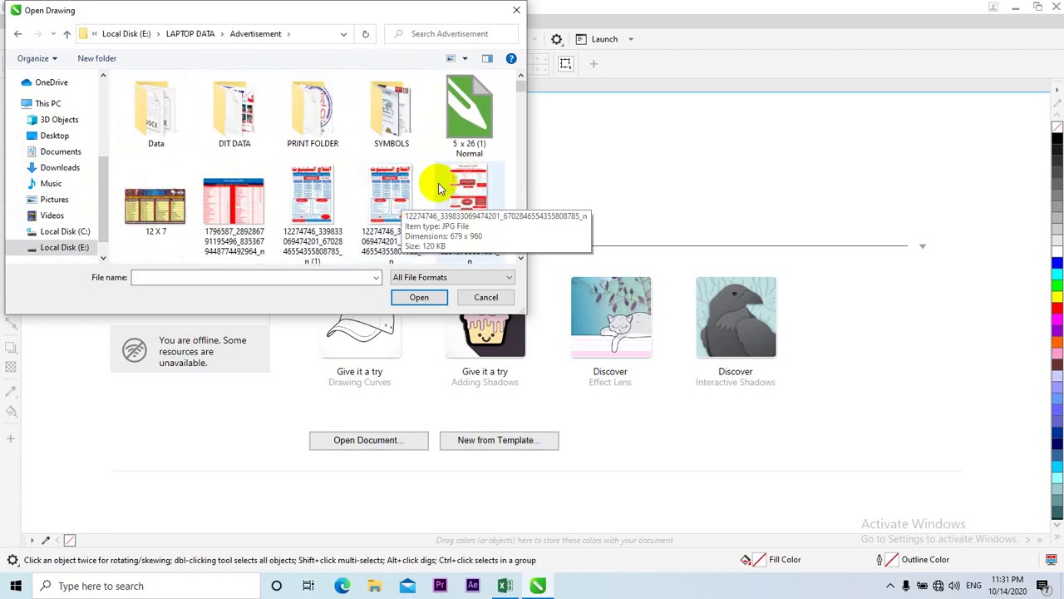
click(470, 112)
click(413, 331)
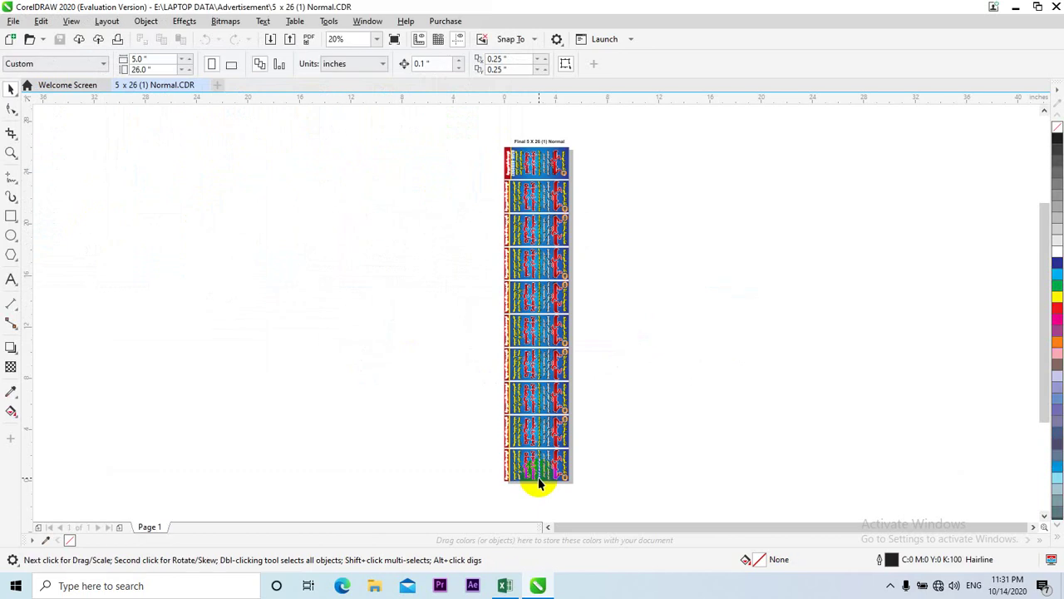
Examine the uppermost banner of the 5 x 26 drawing up close, and close the document.
key(z)
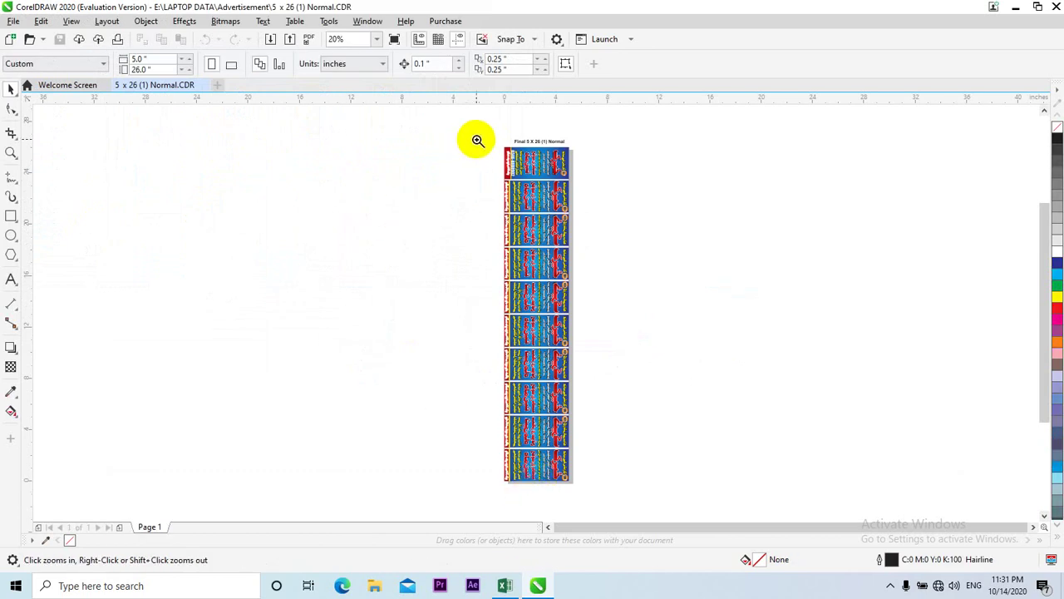
drag(477, 140, 600, 200)
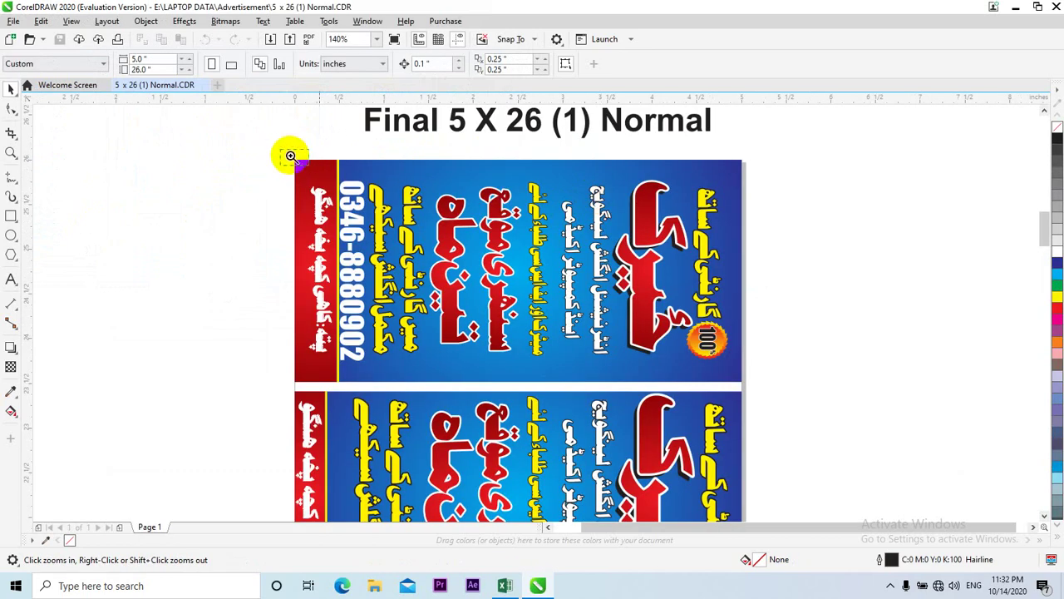
drag(290, 155, 772, 373)
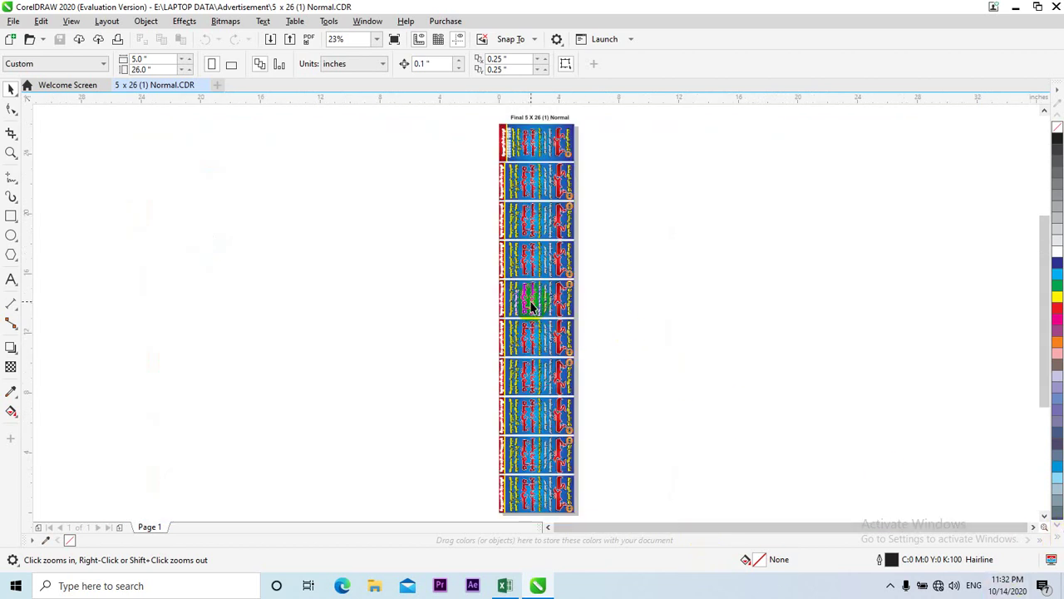
key(ctrl+F4)
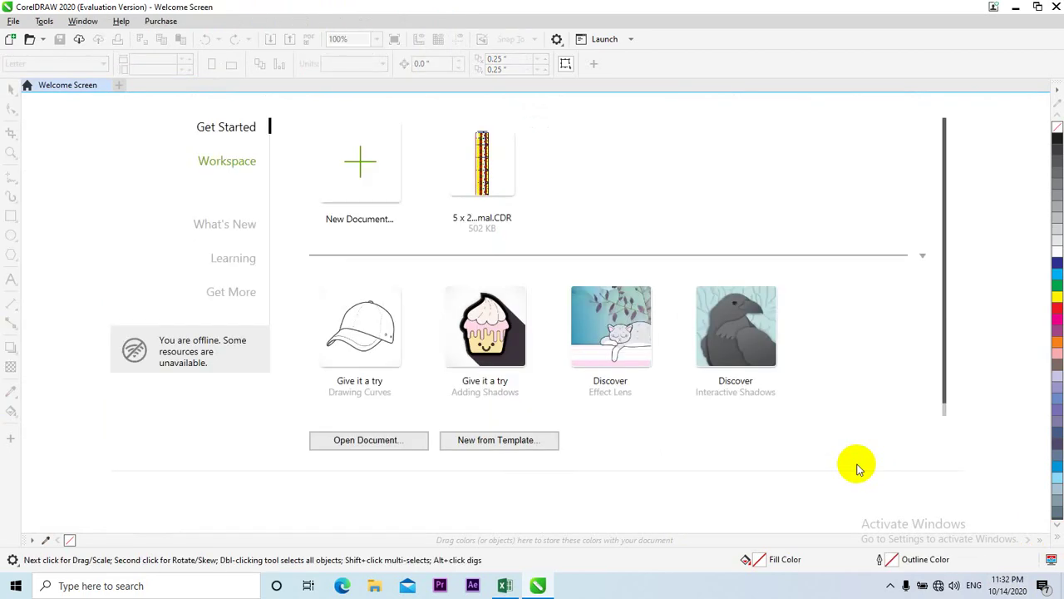
Open the existing drawing "Backup_of_zIRAK HANGU" from the Advertisement folder, accepting the substitution of its missing fonts.
click(350, 449)
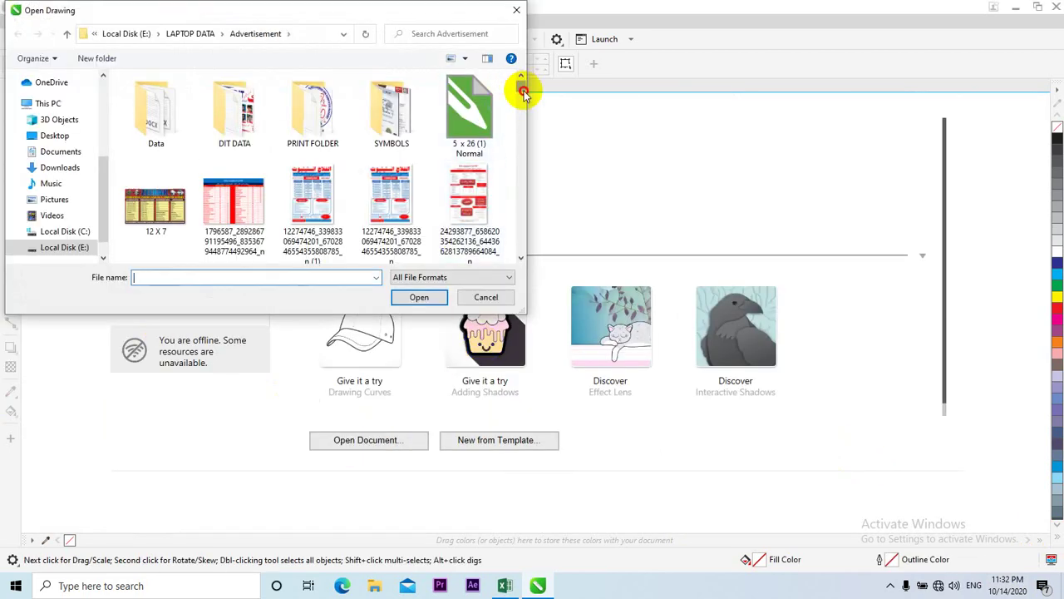
drag(522, 89, 520, 125)
click(235, 120)
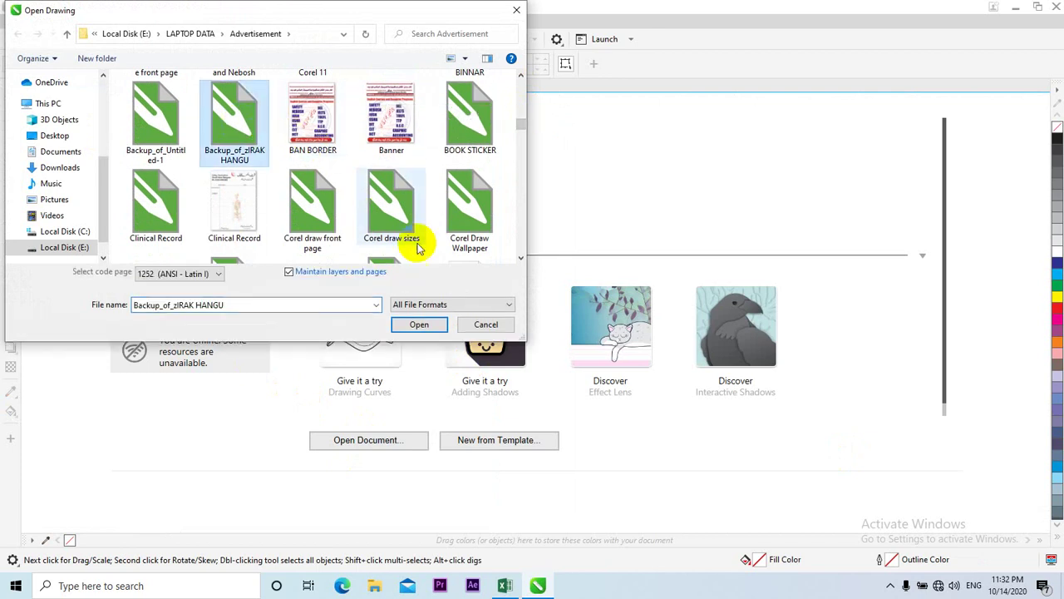
click(424, 324)
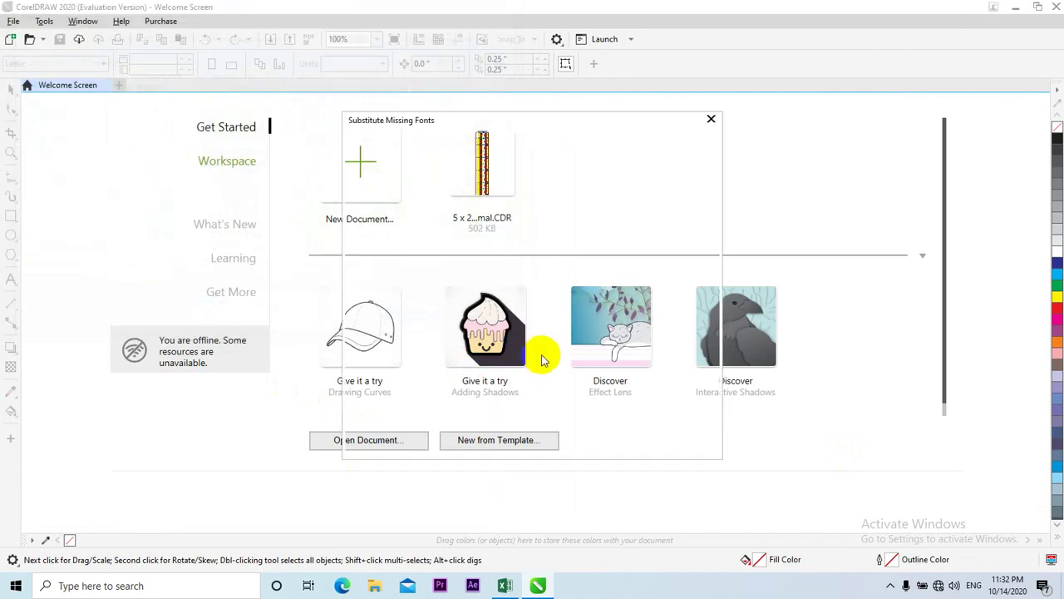
click(627, 444)
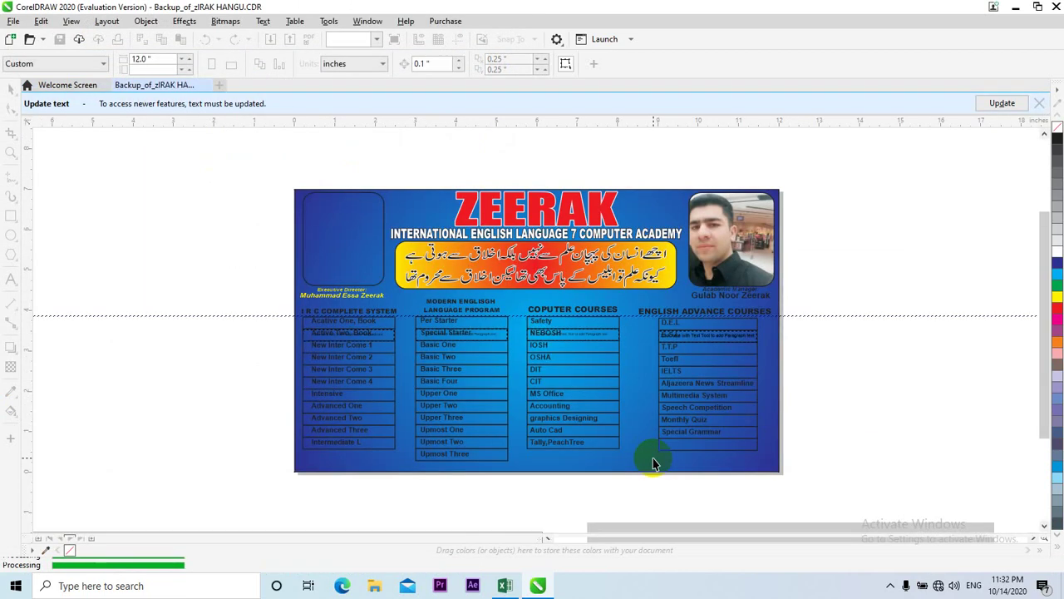
Examine the ZEERAK banner's title and the Urdu text panel below it up close, and return to the full page.
key(z)
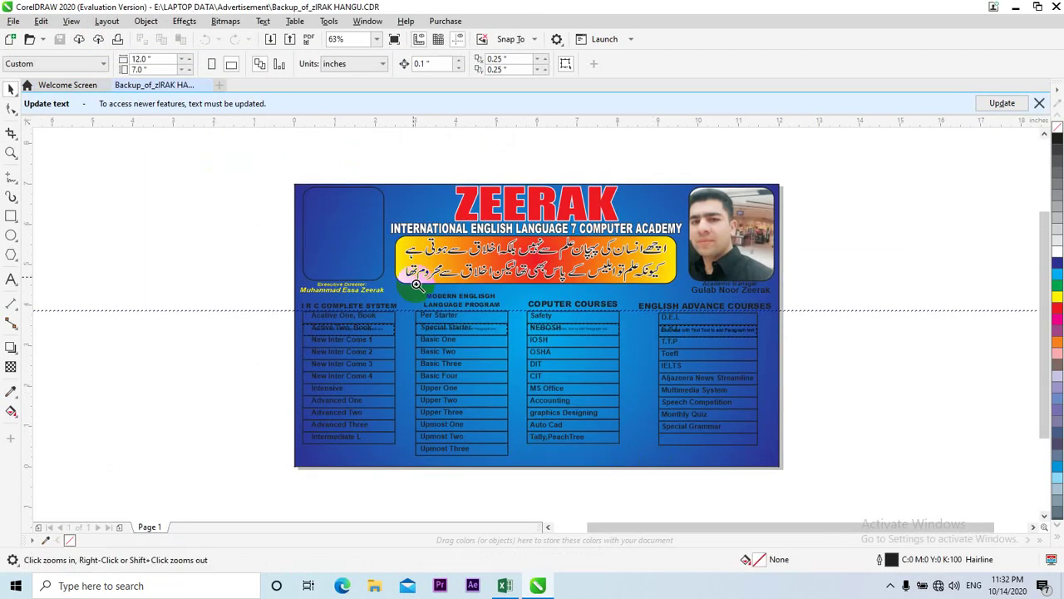
drag(391, 193, 628, 324)
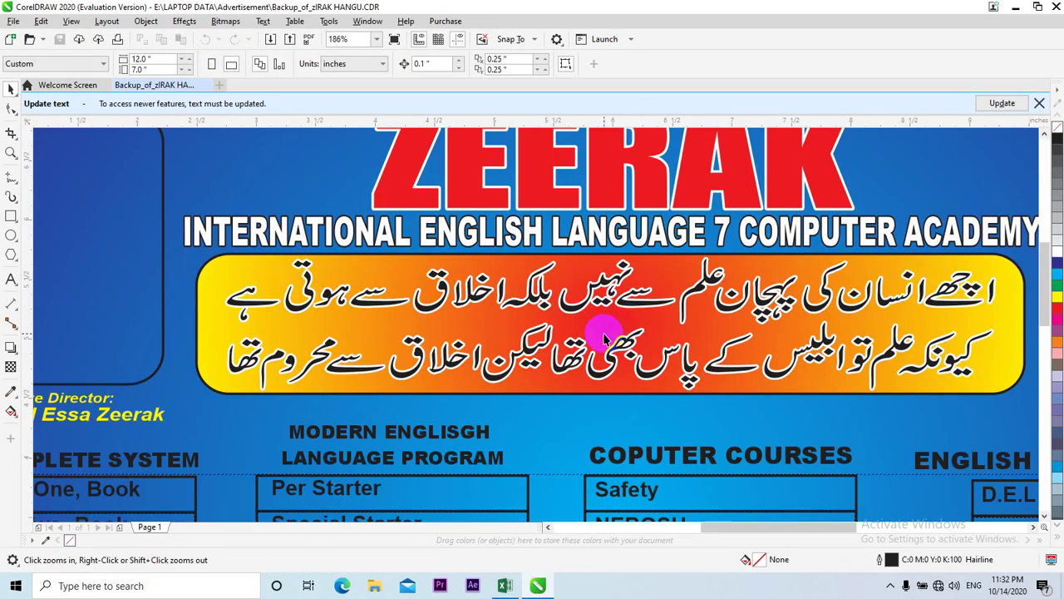
right_click(662, 354)
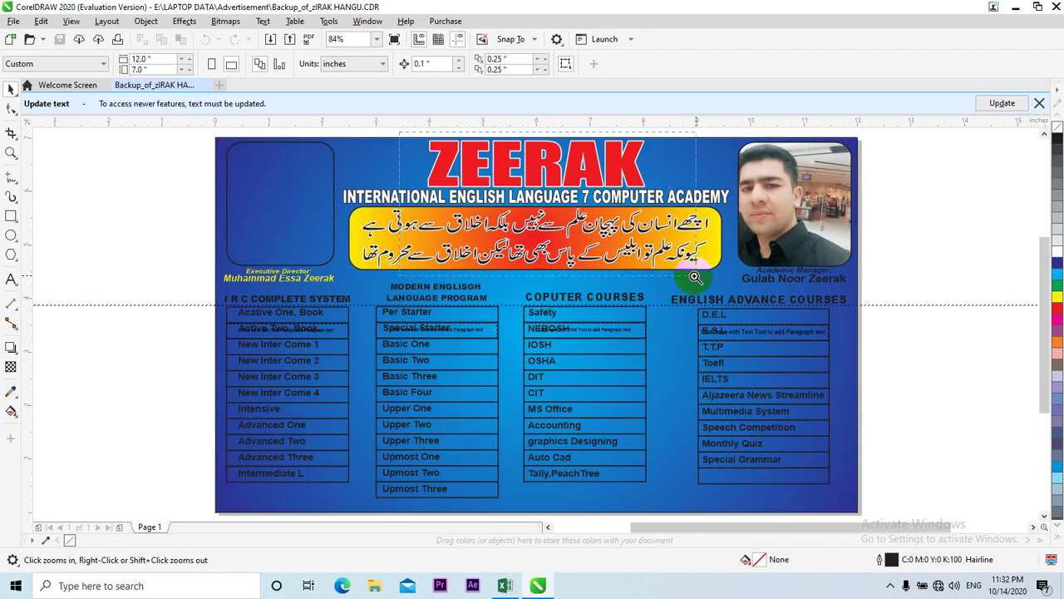
click(738, 289)
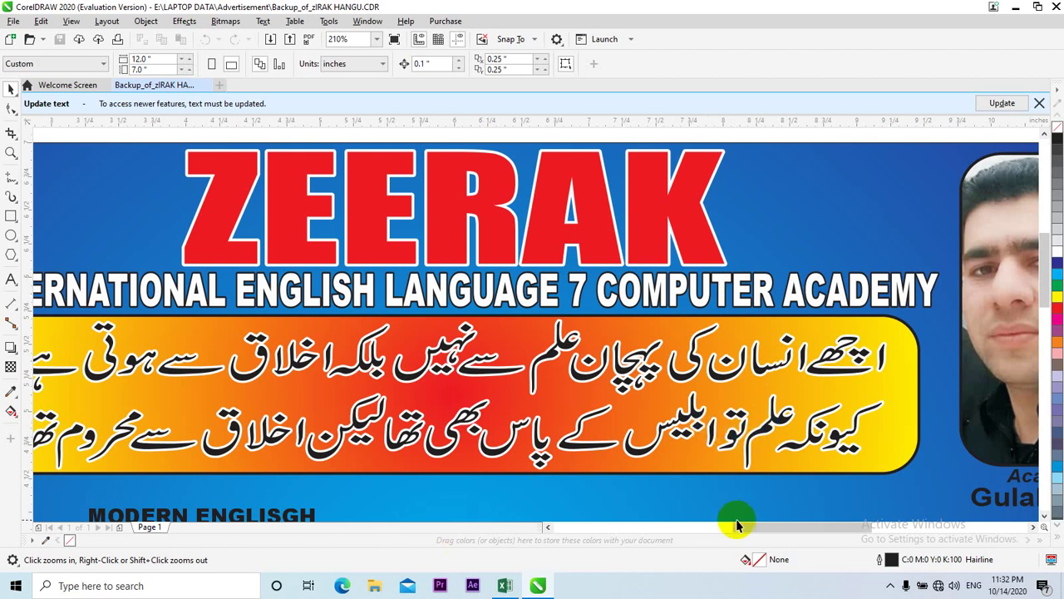
drag(750, 528, 730, 532)
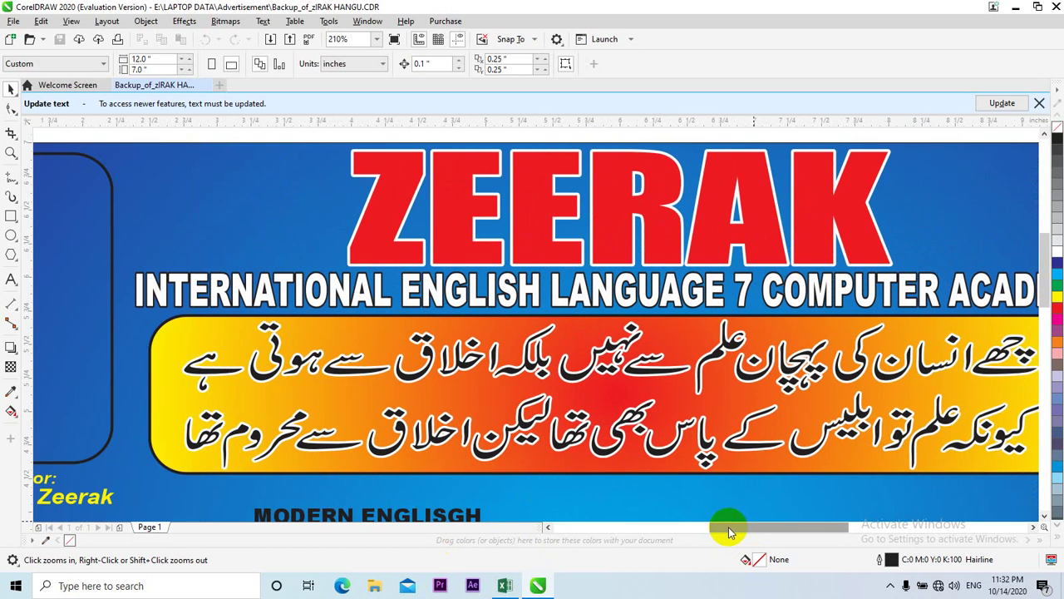
click(1044, 517)
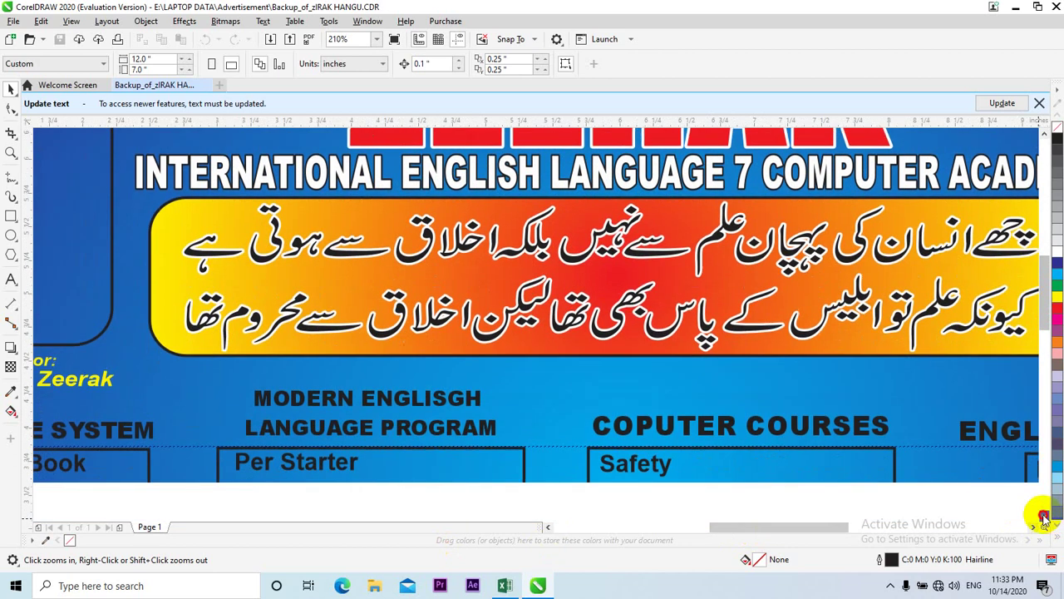
click(1044, 517)
key(shift+F4)
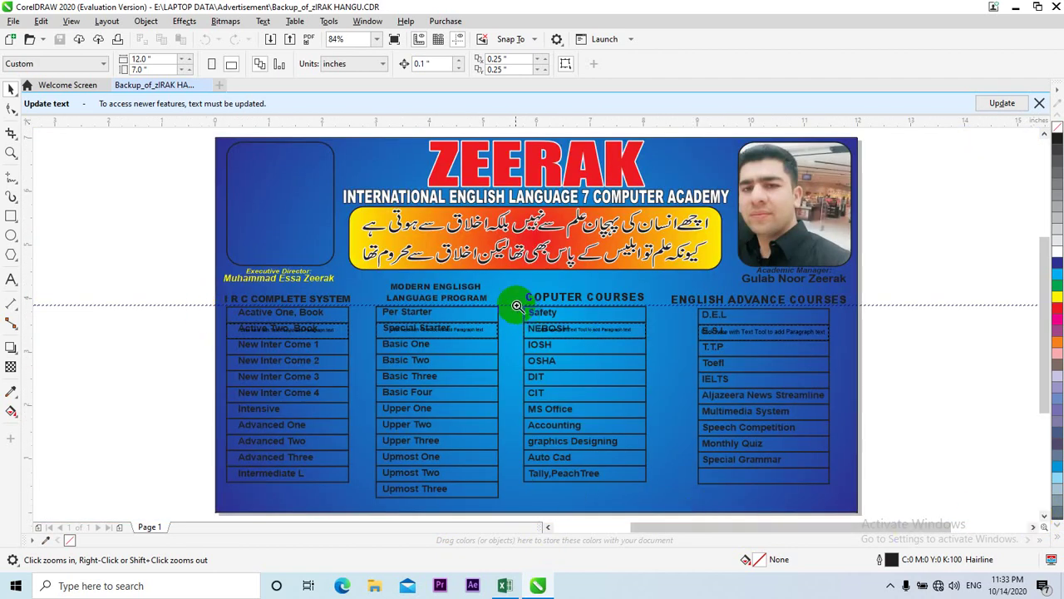
Examine the course tables in the lower half of the ZEERAK banner up close, and close the document.
click(661, 491)
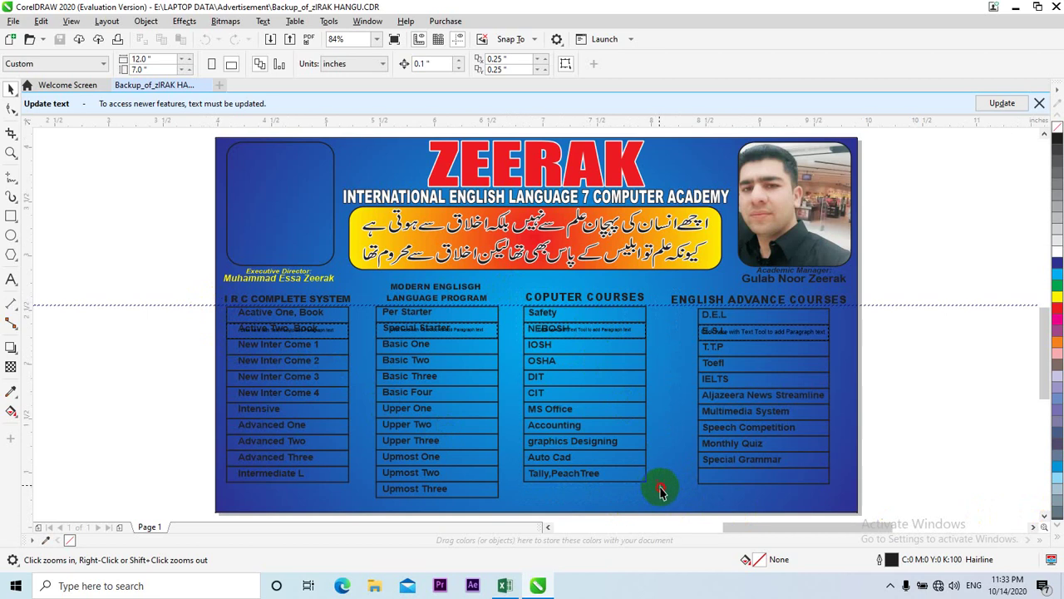
click(765, 266)
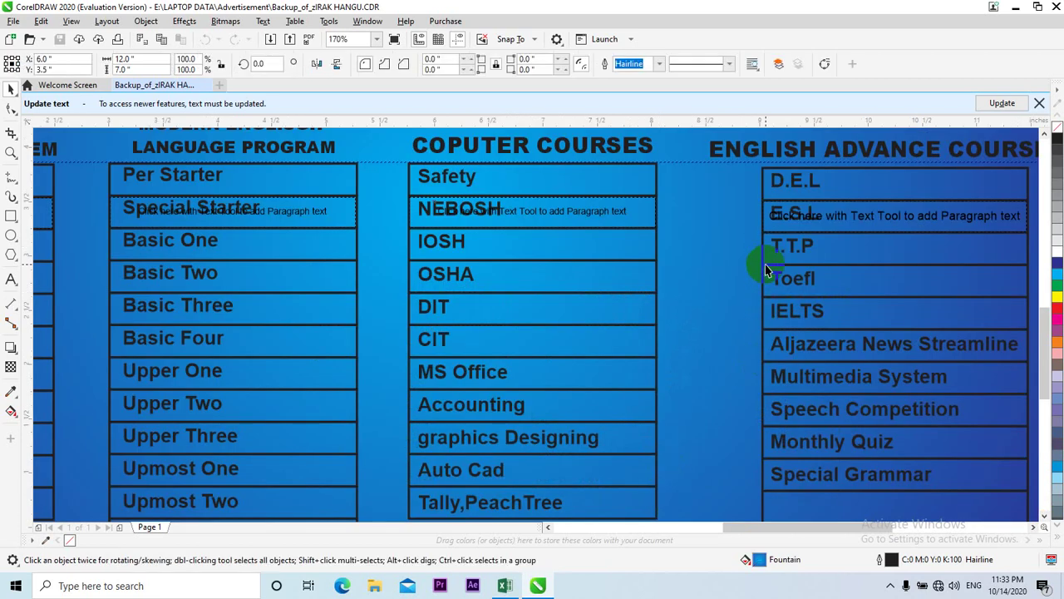
click(891, 588)
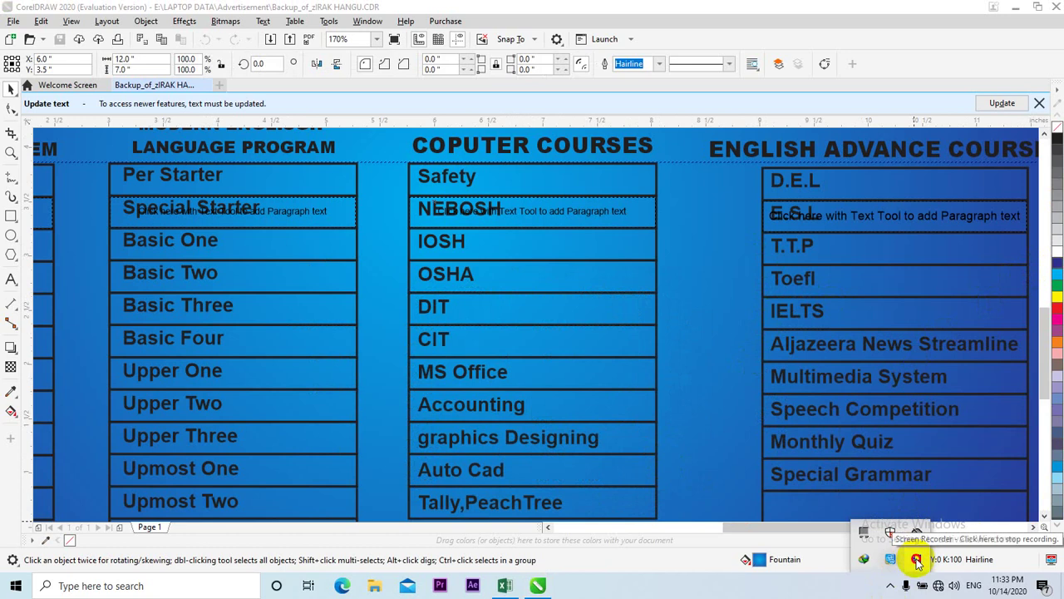
click(601, 397)
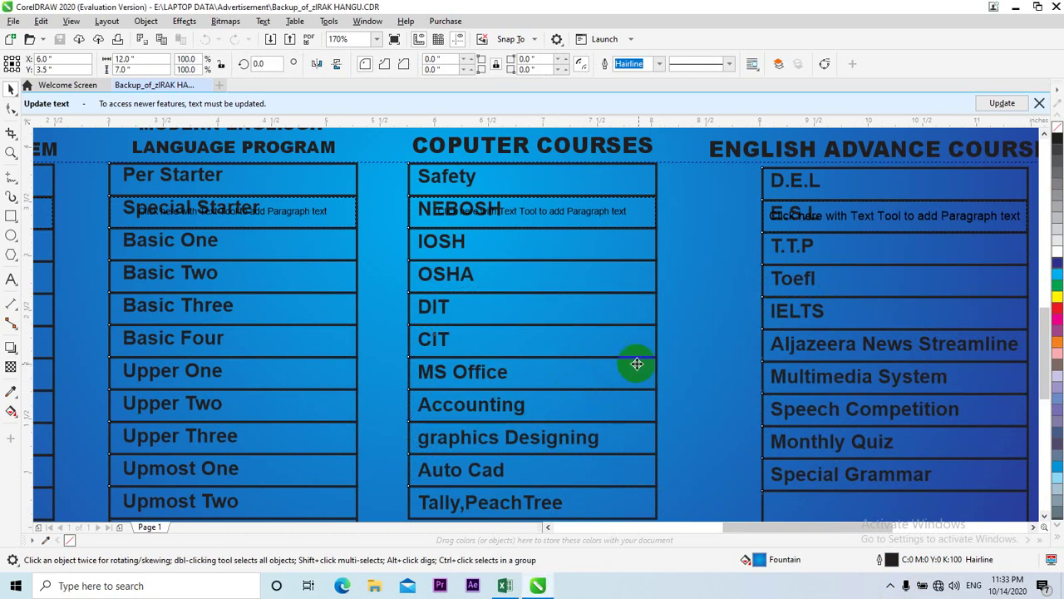
click(650, 366)
scroll(649, 366, down, 3)
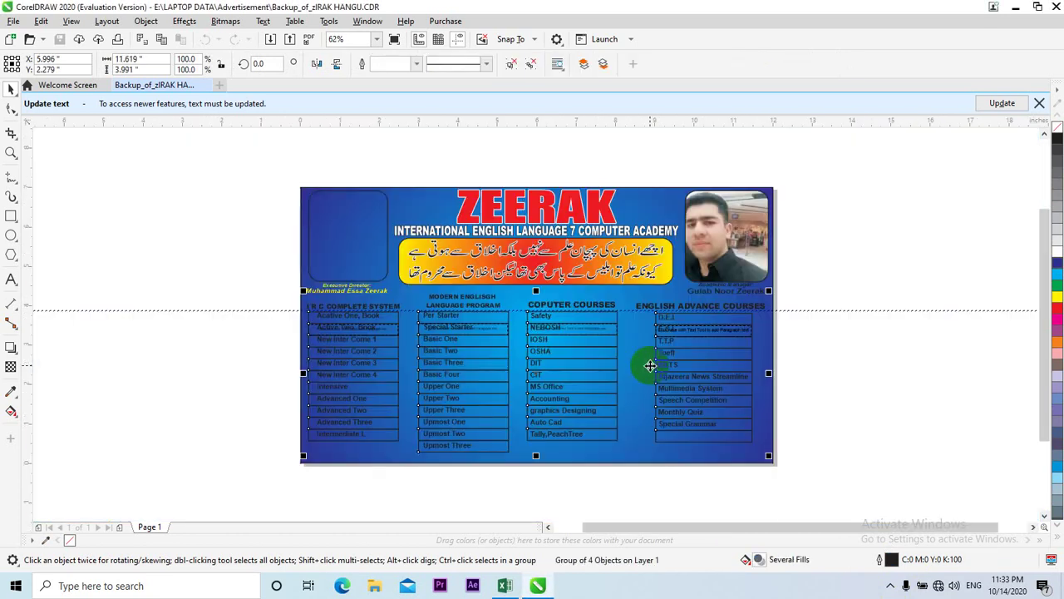
click(880, 181)
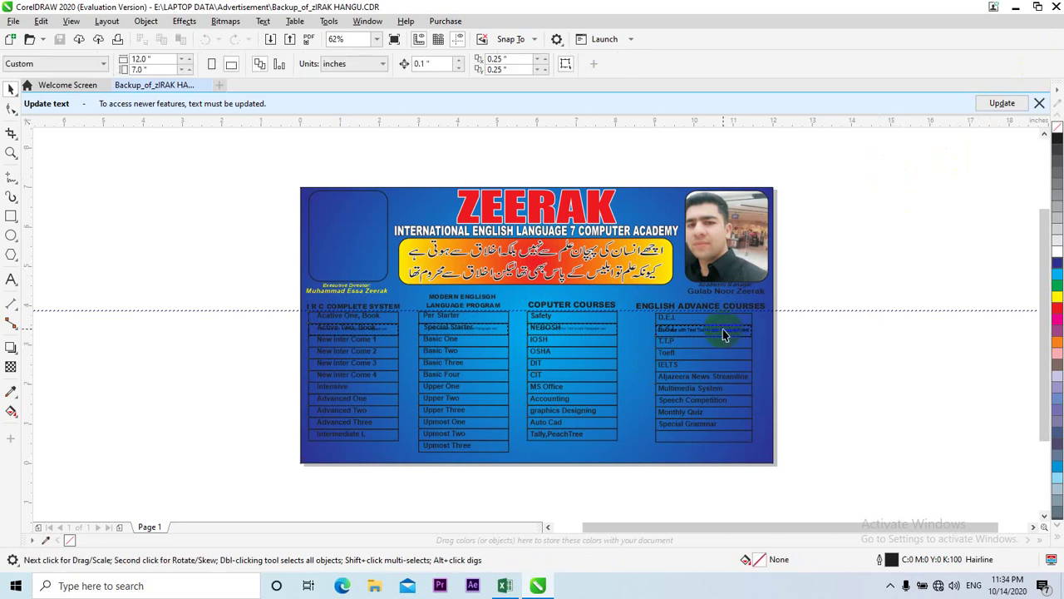
key(ctrl+F4)
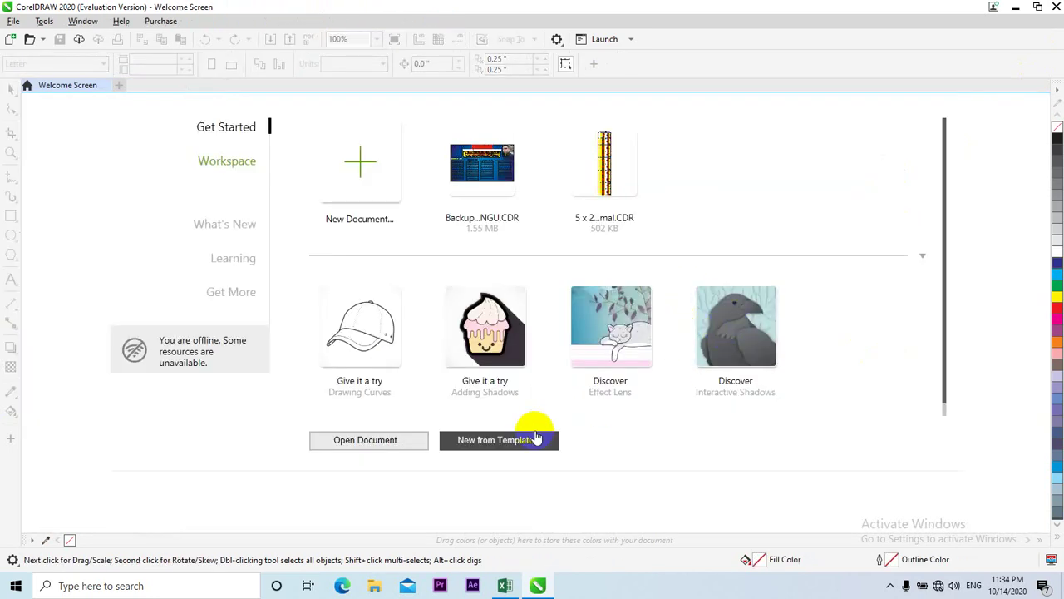
Preview the greeting card and moodboard templates, and create a new document from the "Company Job Fair - Poster" template.
click(481, 444)
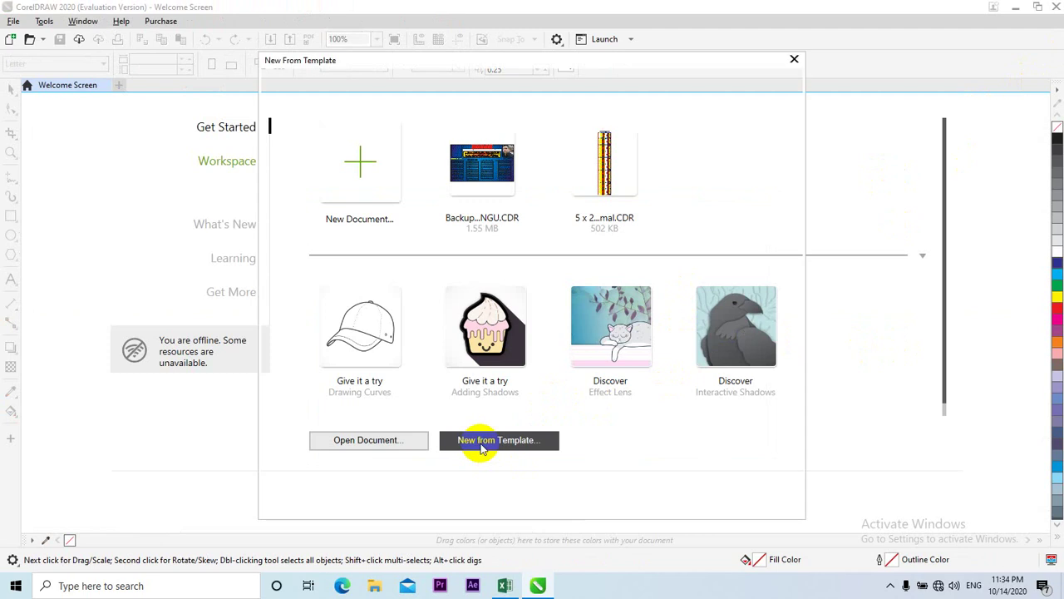
click(417, 165)
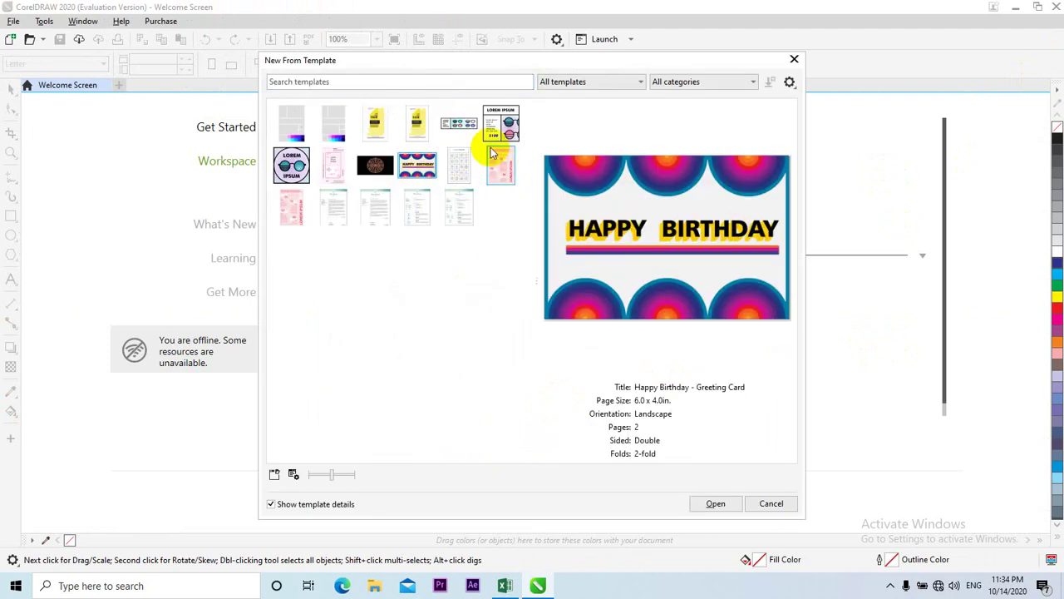
click(292, 123)
click(333, 123)
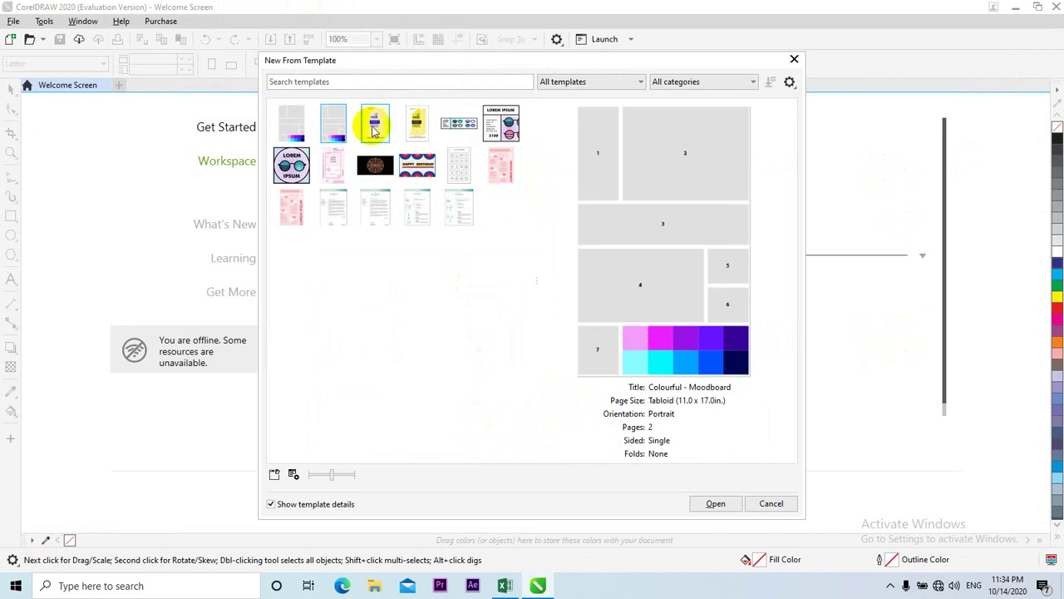
click(374, 129)
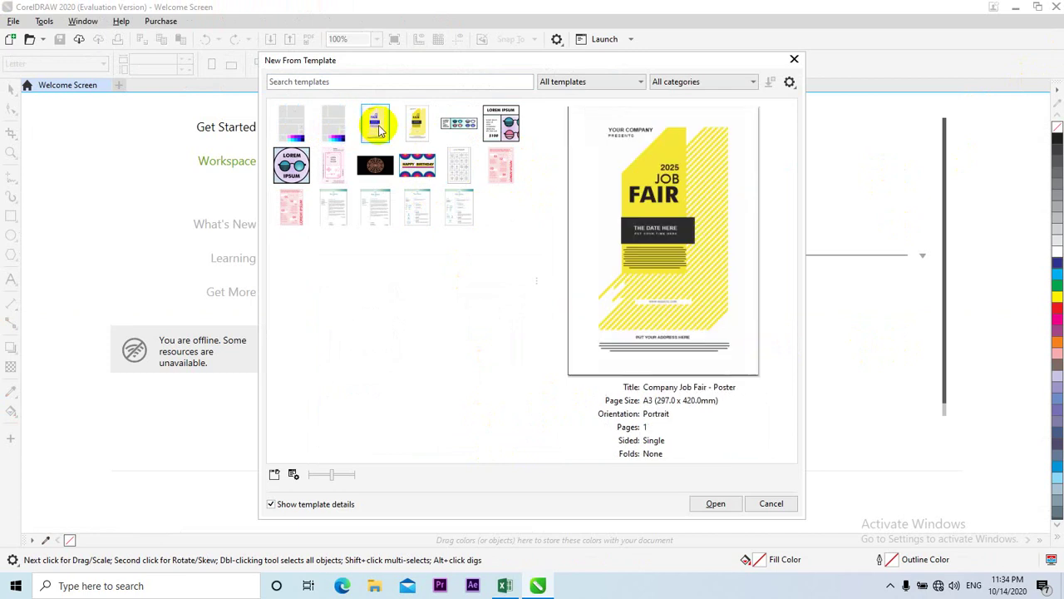
click(718, 505)
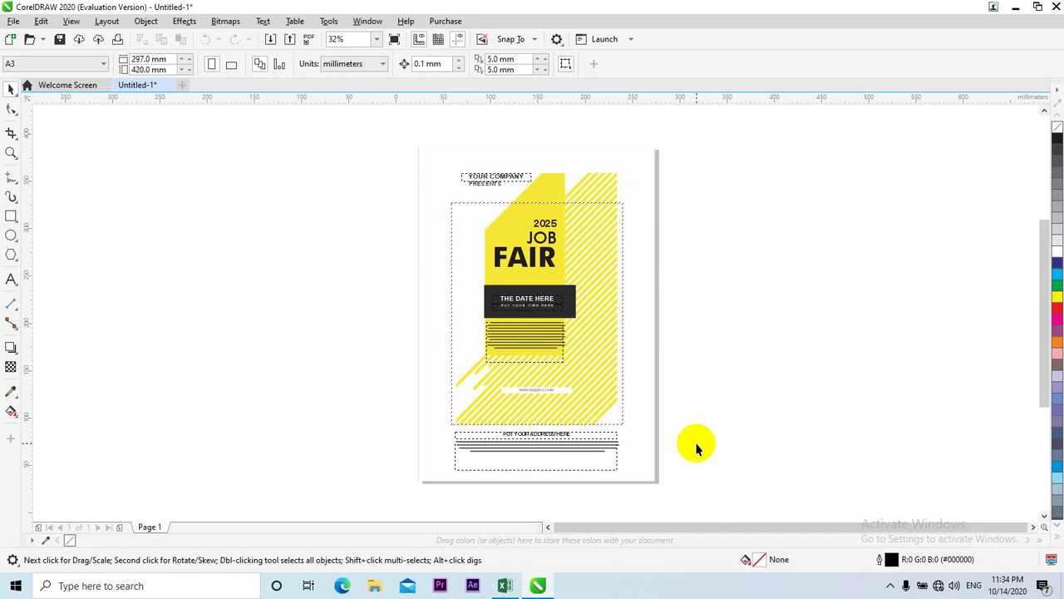
Examine the upper part of the job fair poster up close, and return to the full page.
key(z)
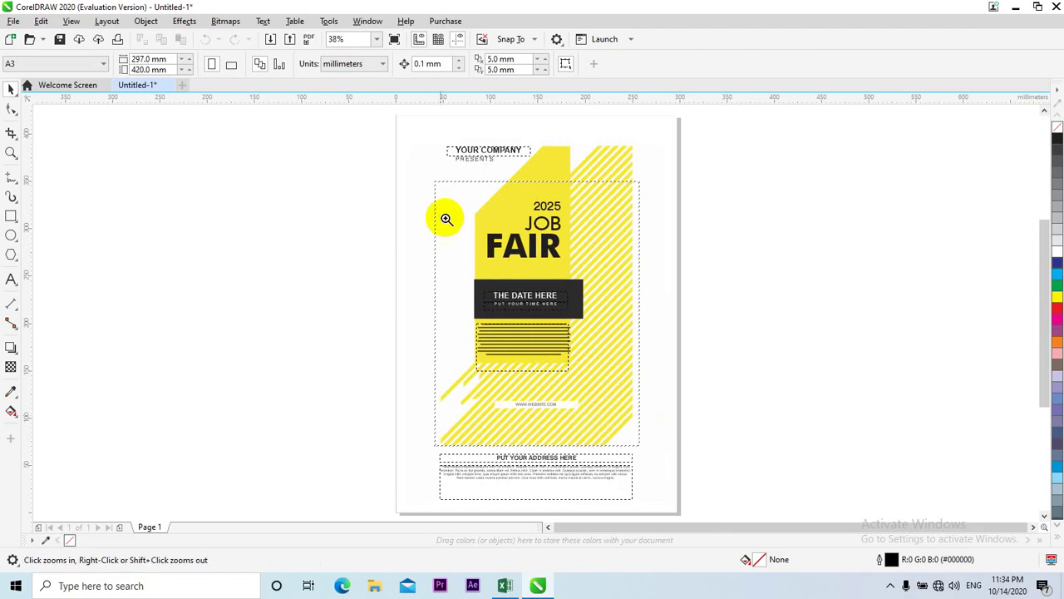
drag(388, 125, 682, 501)
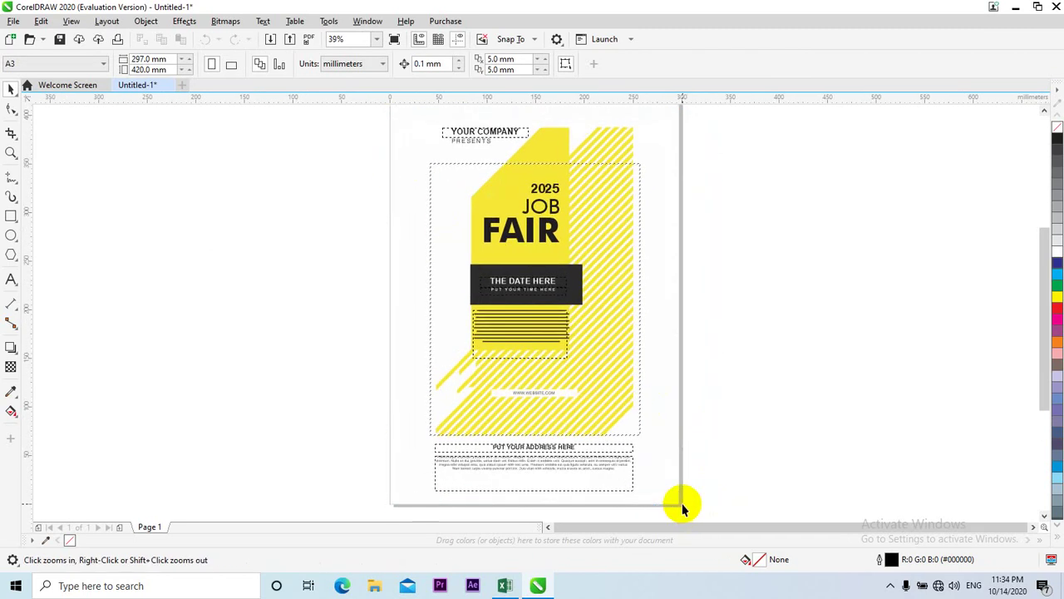
drag(410, 107, 632, 222)
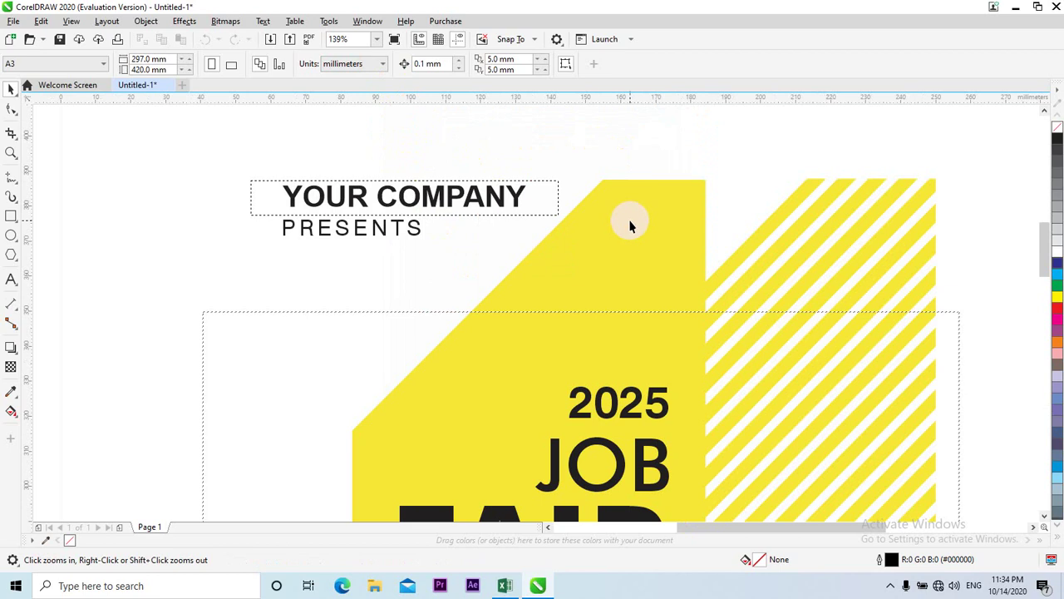
right_click(860, 311)
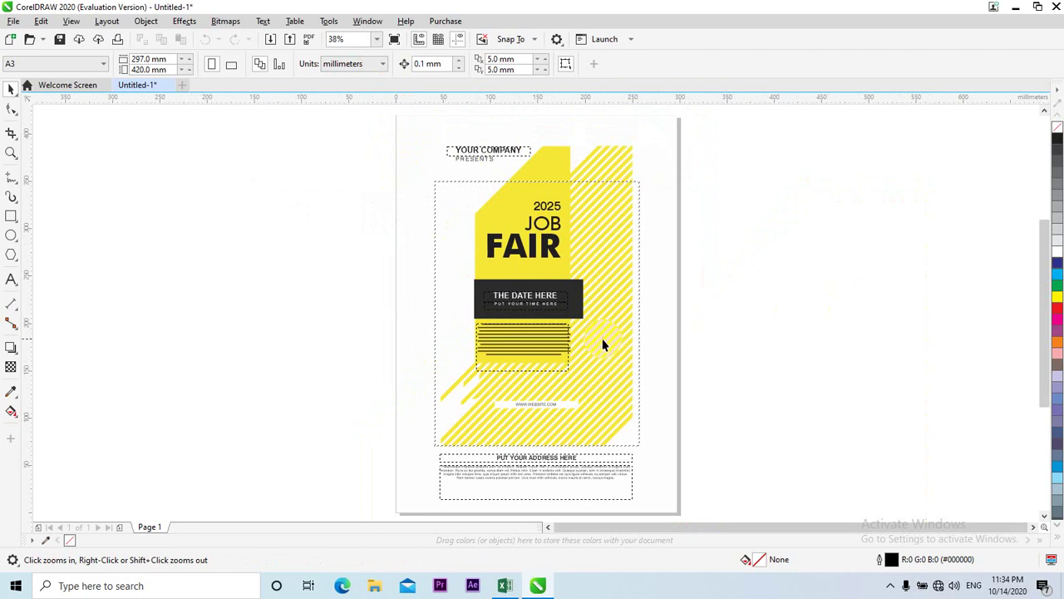
Replace the "YOUR COMPANY" heading at the top of the poster with "ZEERAK ACDEMY".
drag(422, 131, 659, 209)
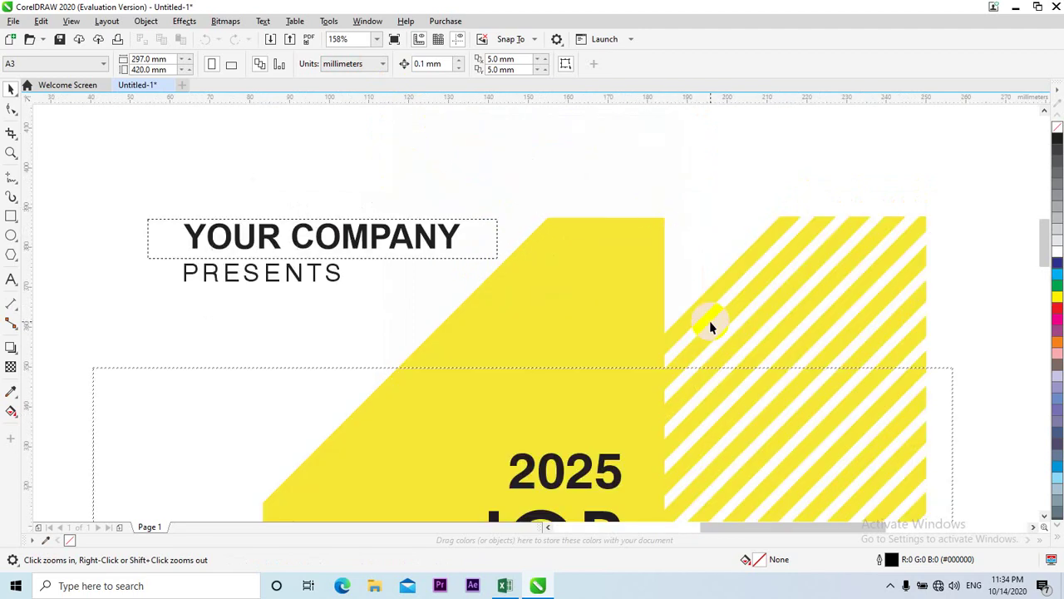
key(space)
click(459, 231)
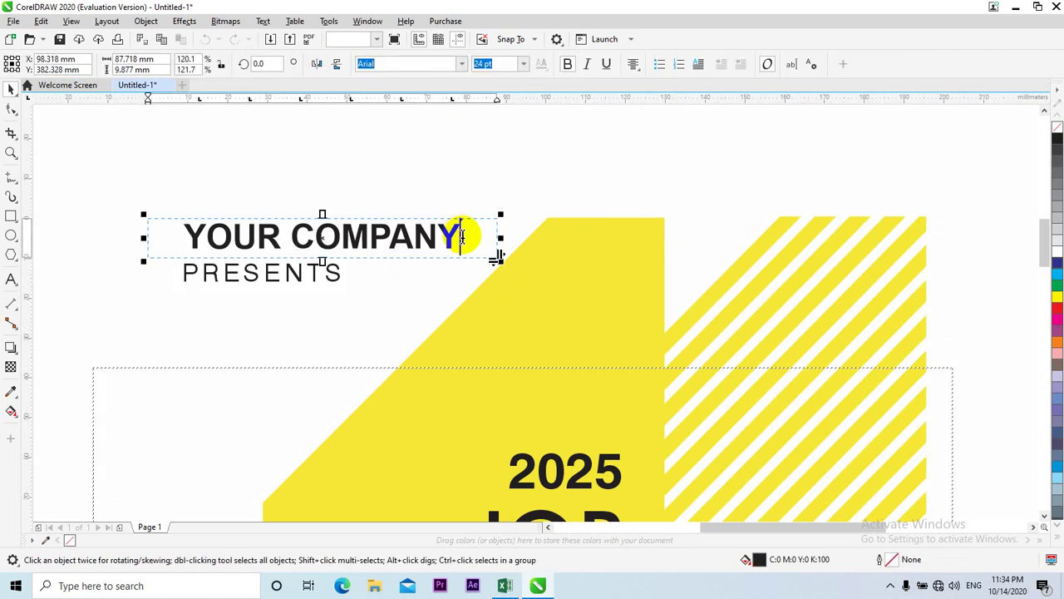
key(BackSpace)
key(BackSpace)
key(BackSpace)
key(BackSpace)
key(BackSpace)
key(BackSpace)
key(BackSpace)
key(BackSpace)
key(BackSpace)
key(BackSpace)
key(BackSpace)
key(BackSpace)
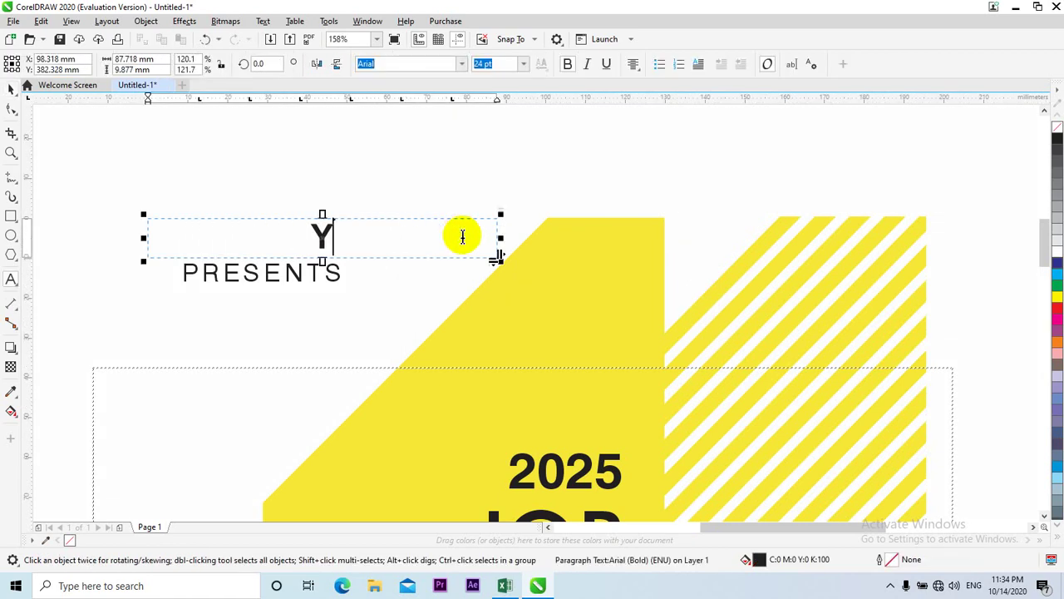
text(ZEERAK CAC)
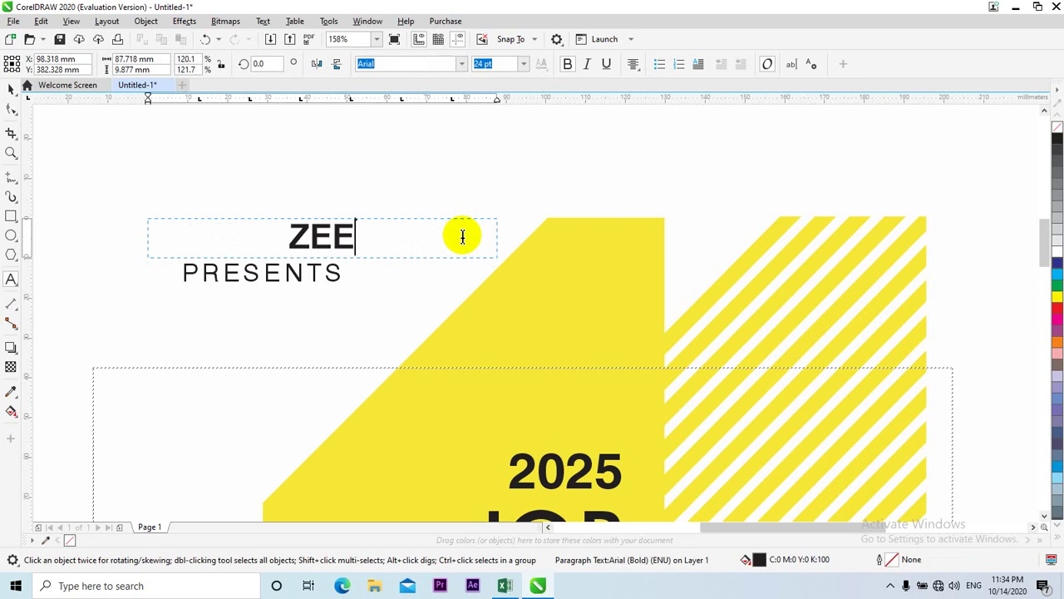
key(BackSpace)
key(BackSpace)
key(BackSpace)
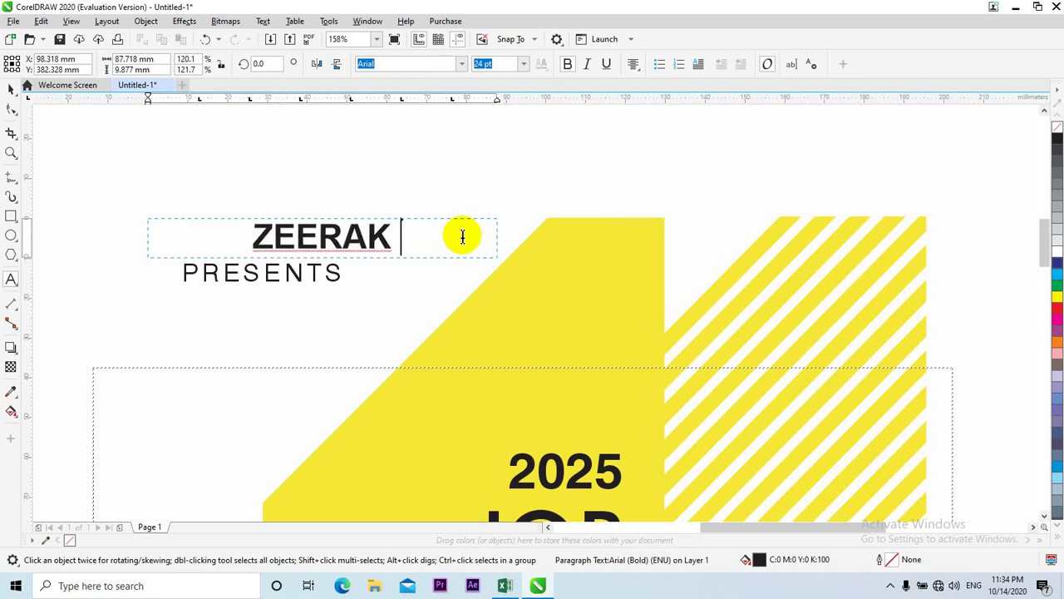
text(ACDEMY)
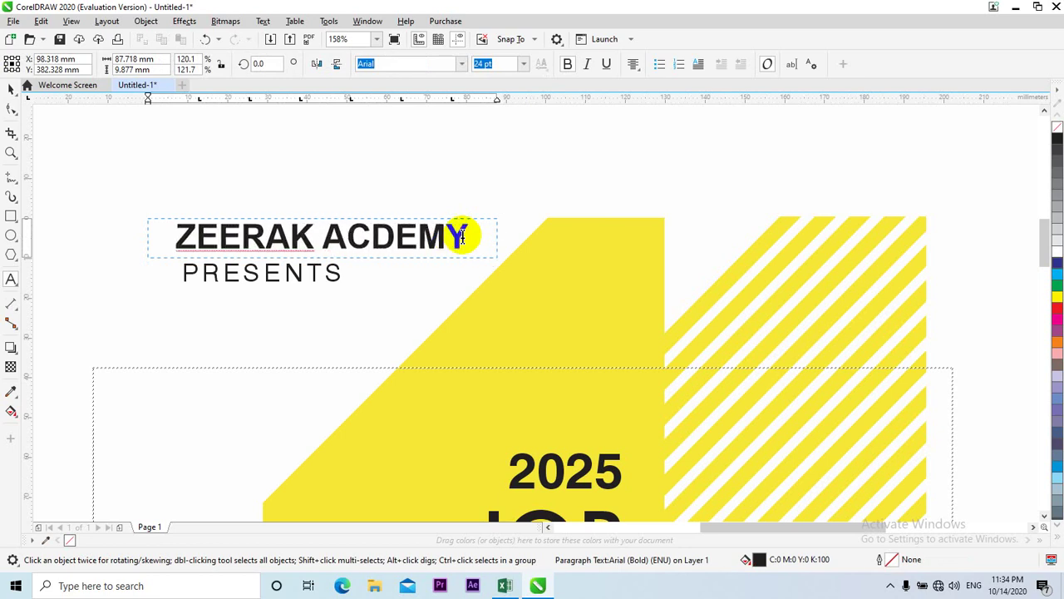
Change the poster's "ZEERAK ACDEMY" heading to "WELCOME" and the "PRESENTS" line beneath it to "ZEERAK".
click(293, 274)
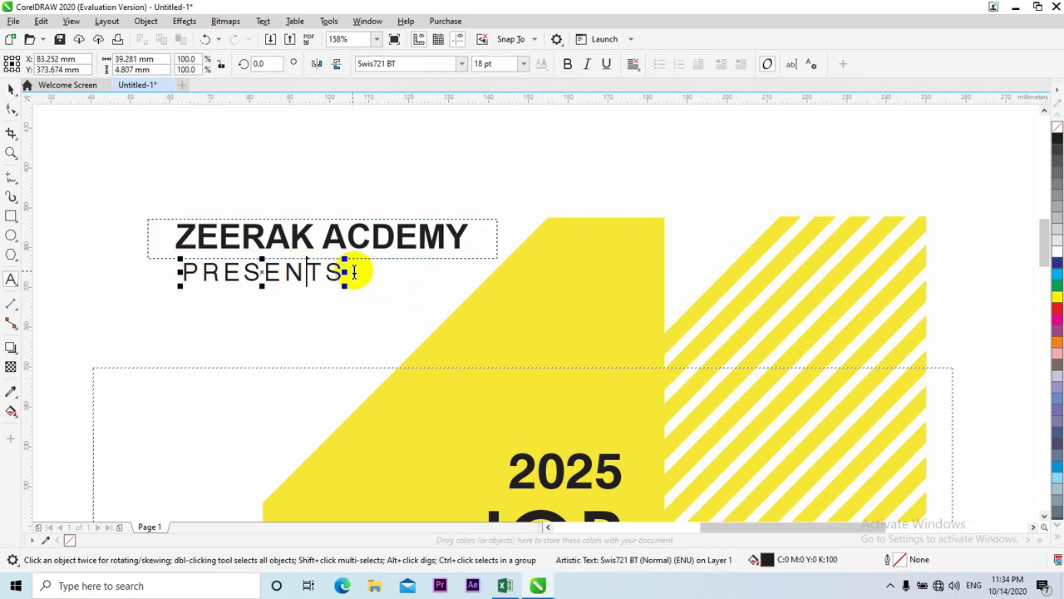
triple_click(280, 235)
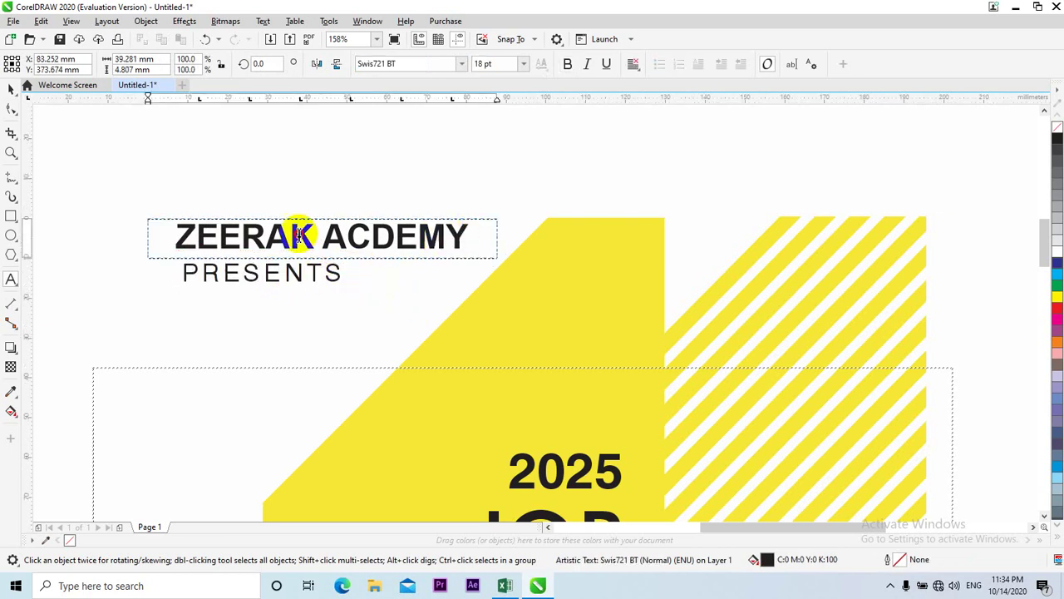
key(Delete)
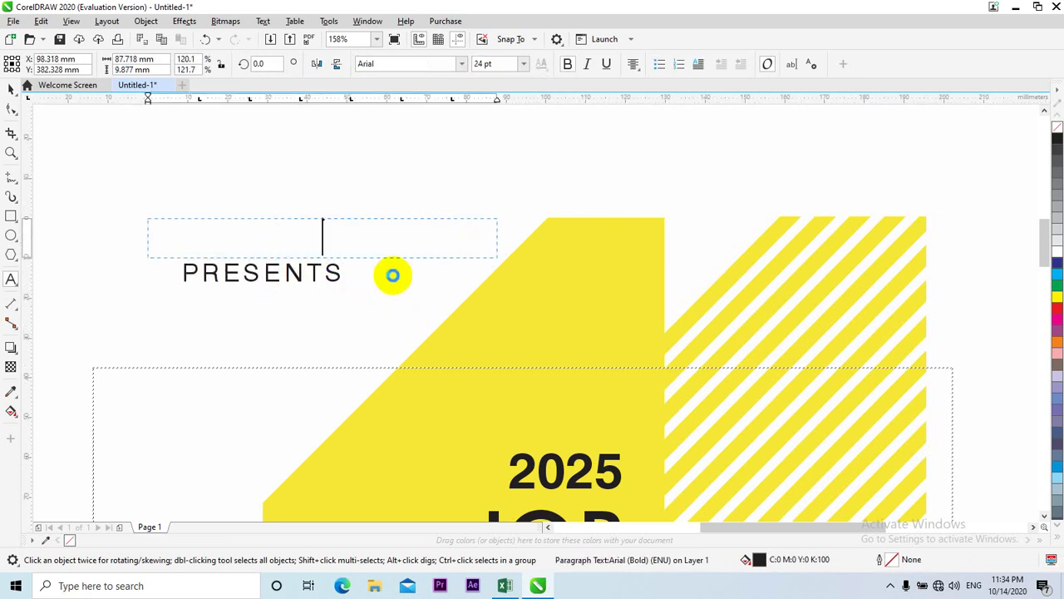
text(WELCOME)
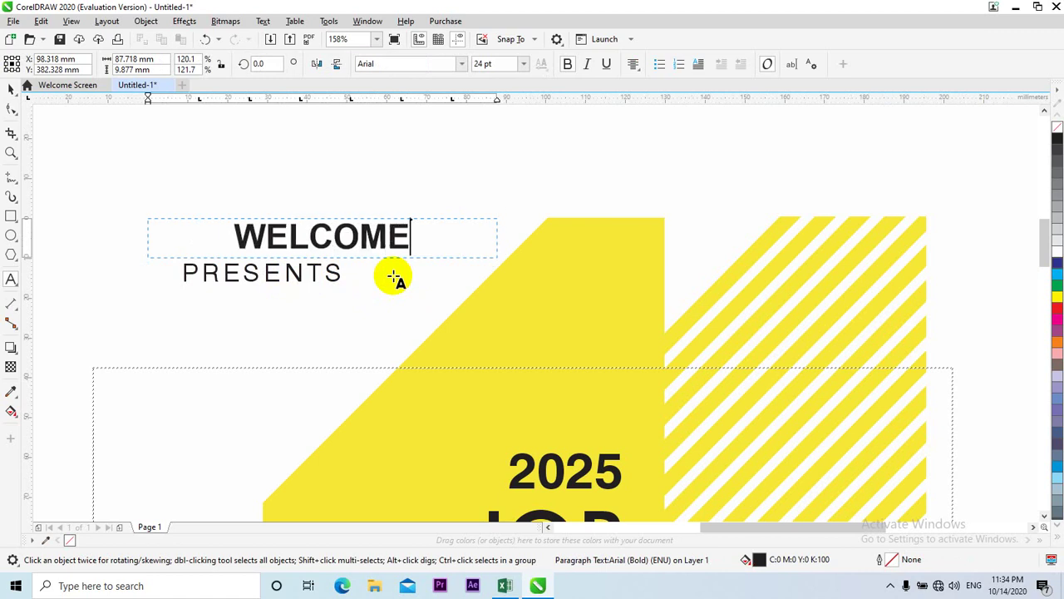
click(332, 272)
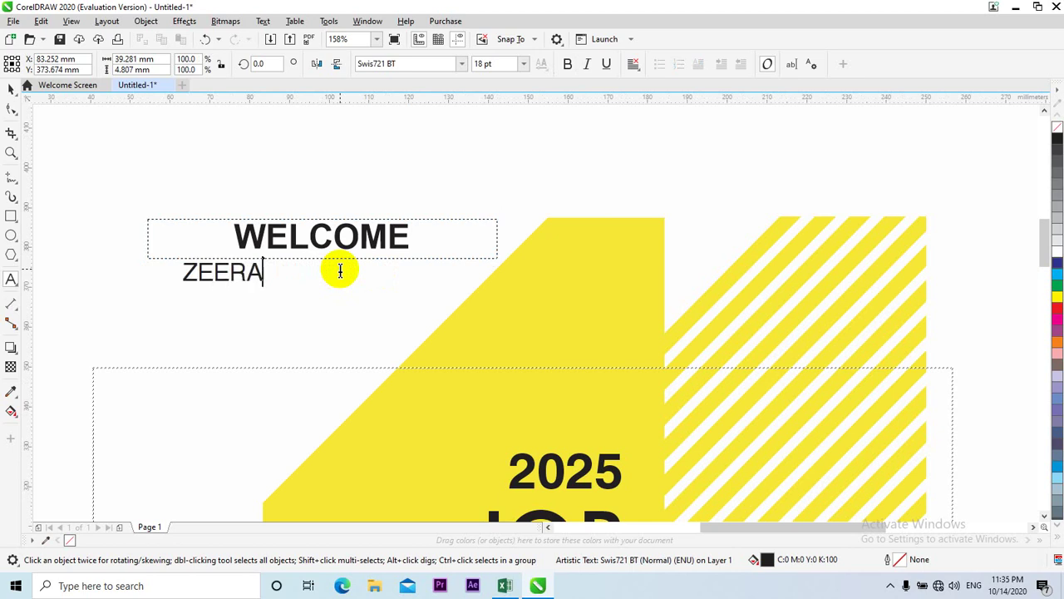
key(Escape)
key(Escape)
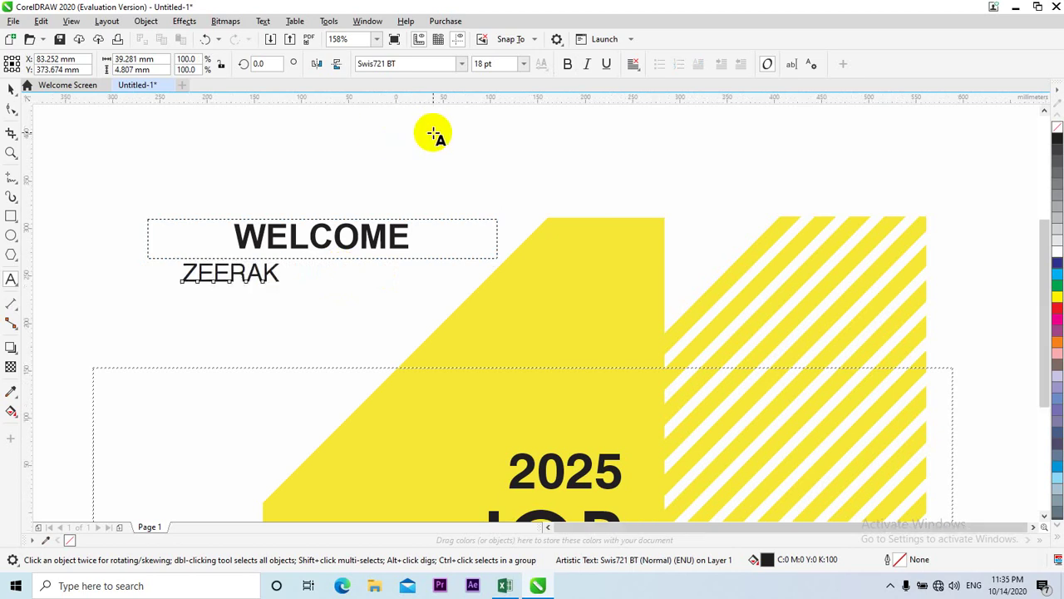
Fit the whole job fair poster in view and close its document, answering the save prompt.
key(shift+F4)
key(alt+F4)
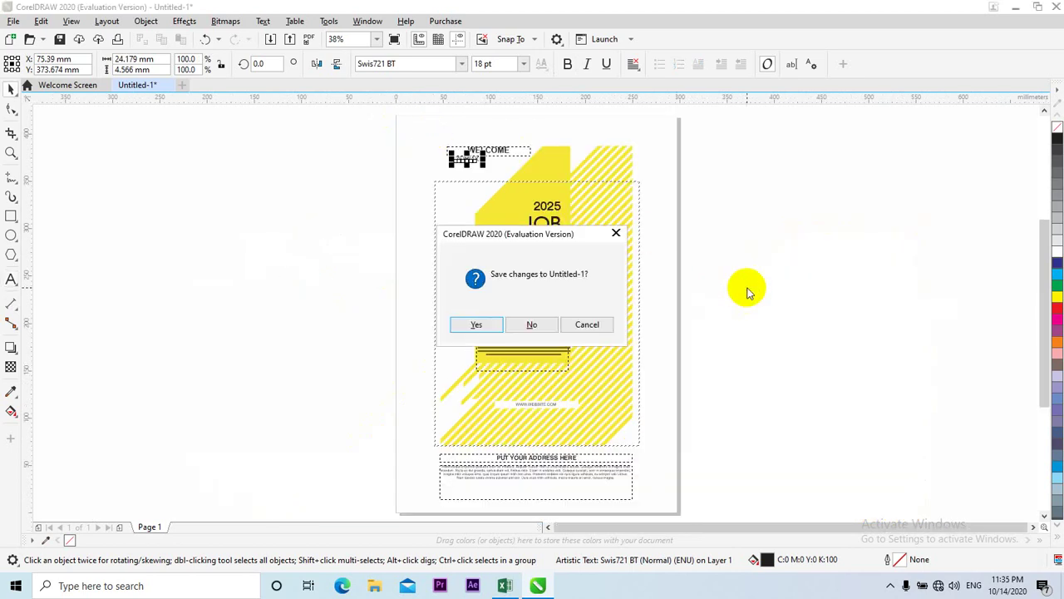
key(Return)
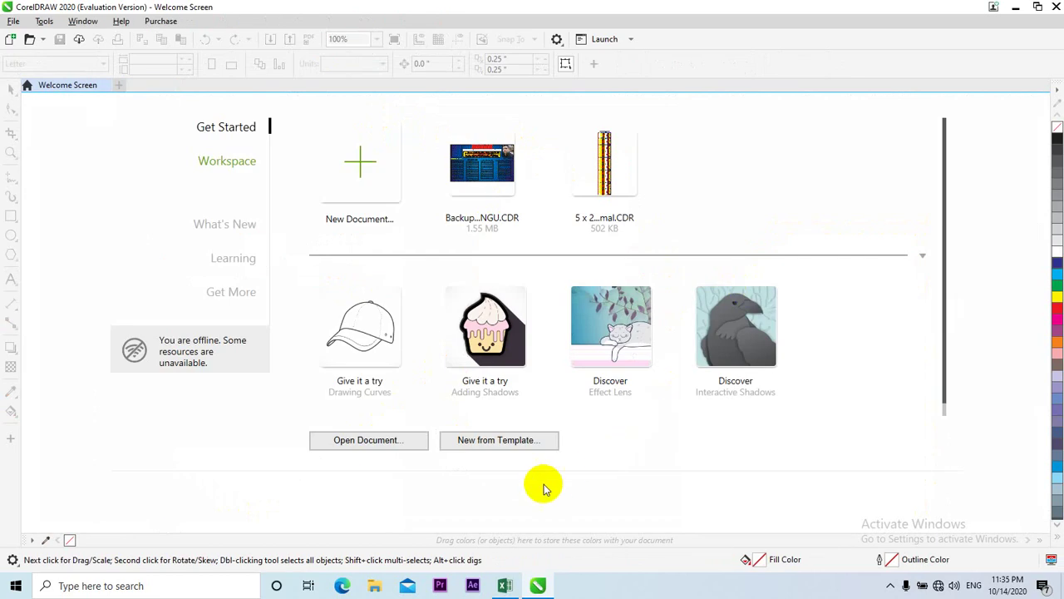
Create a new document from the "Teal Simple - Resume" template.
click(493, 441)
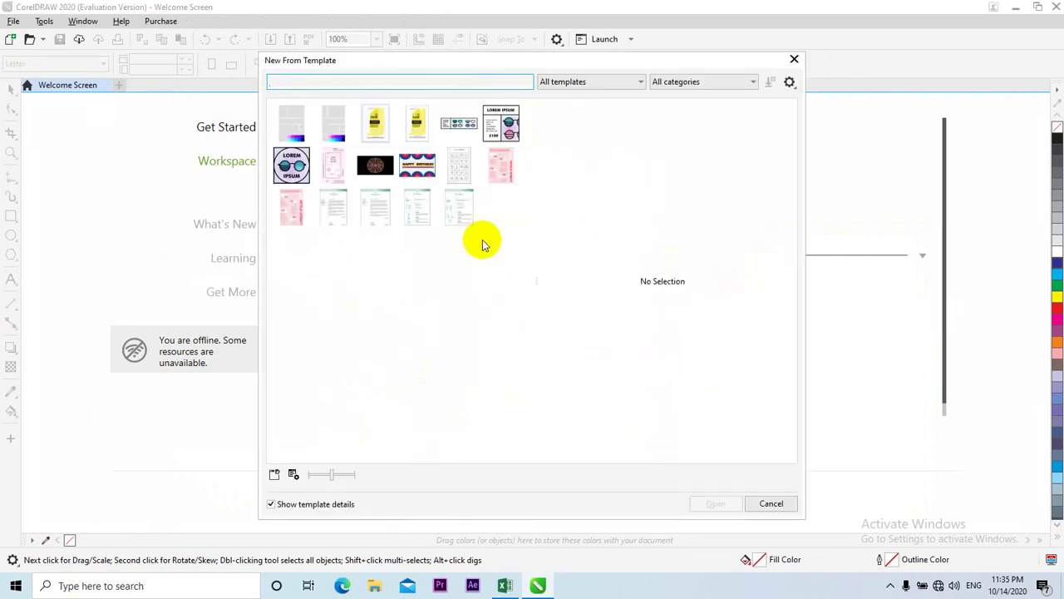
click(457, 208)
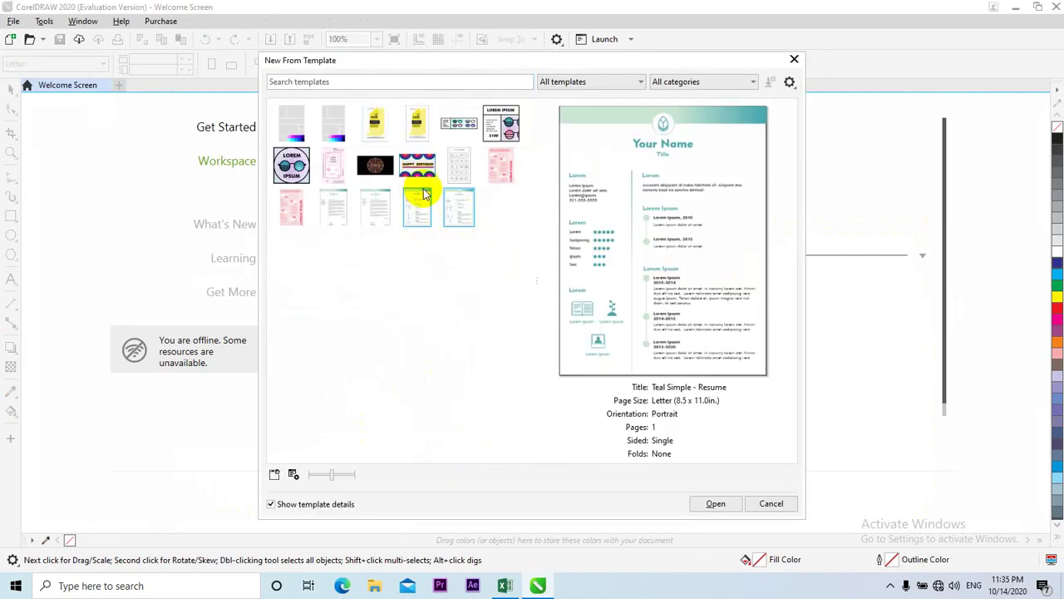
click(717, 502)
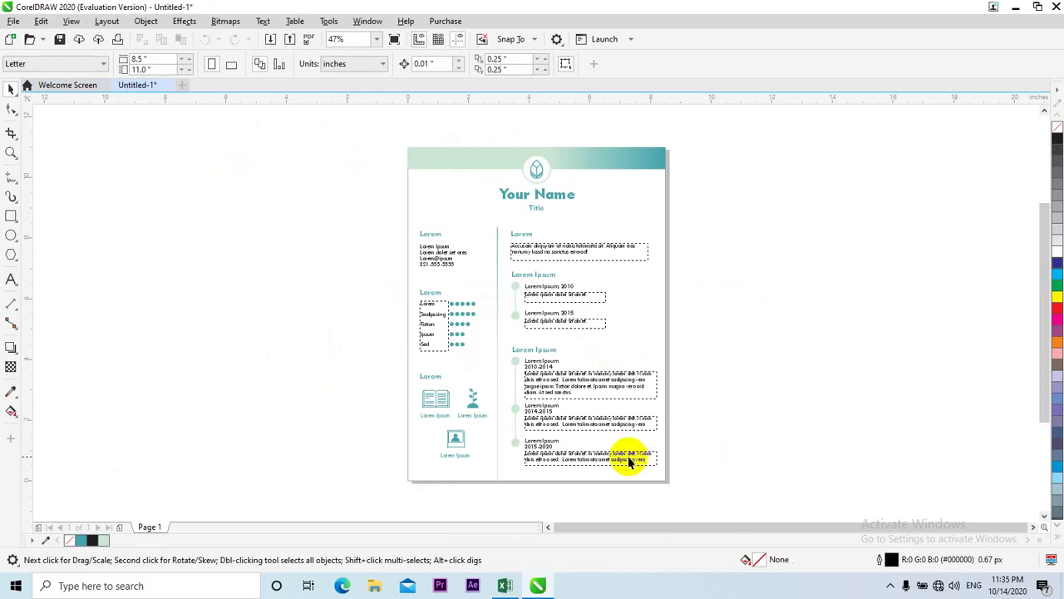
Examine the resume's heading, skills and history sections up close, and close the document.
key(z)
drag(425, 170, 675, 309)
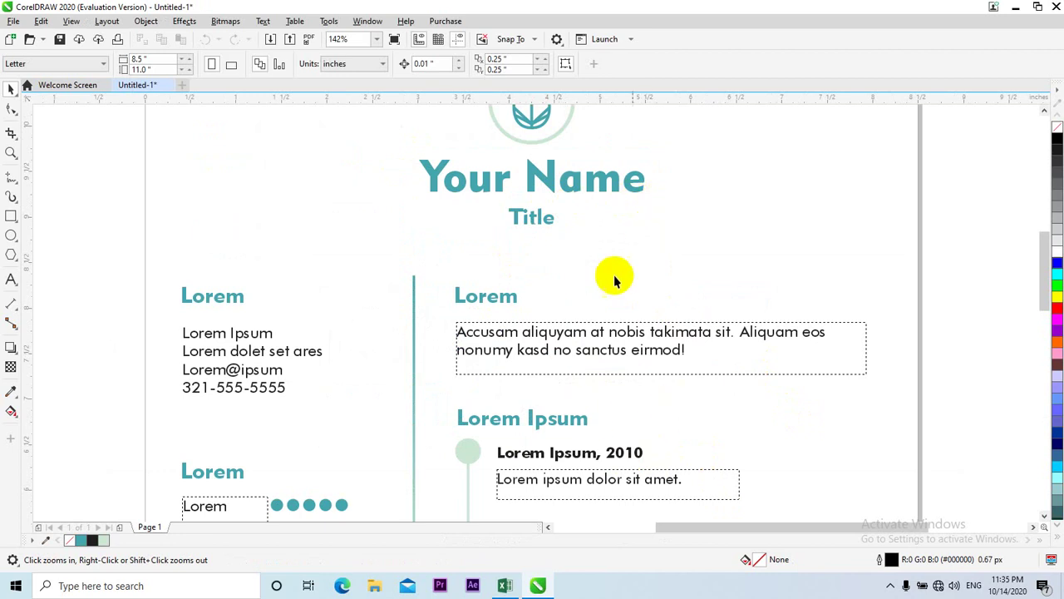
click(1044, 517)
click(1045, 516)
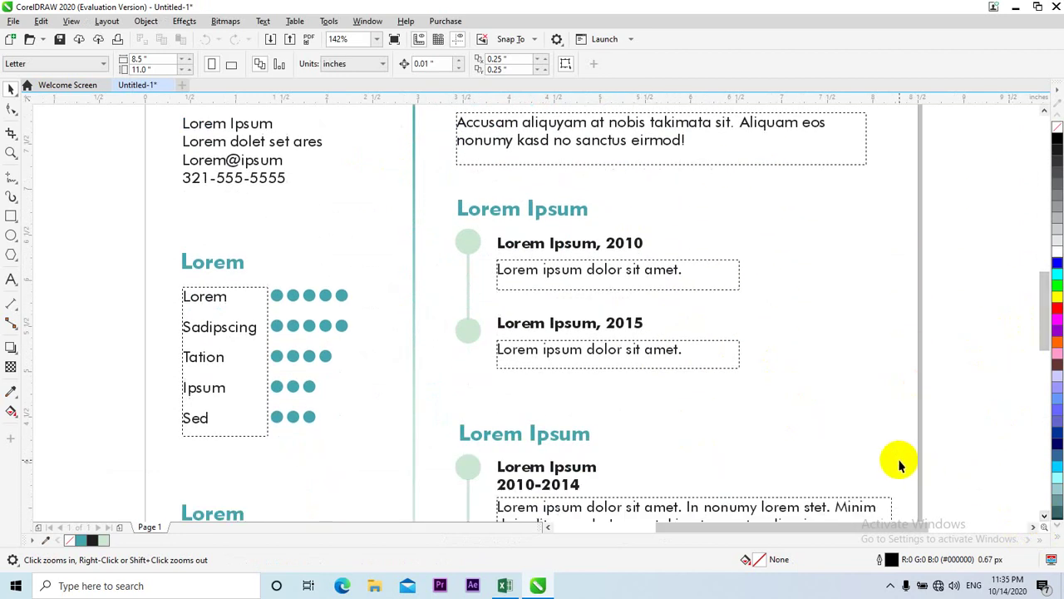
key(shift+F4)
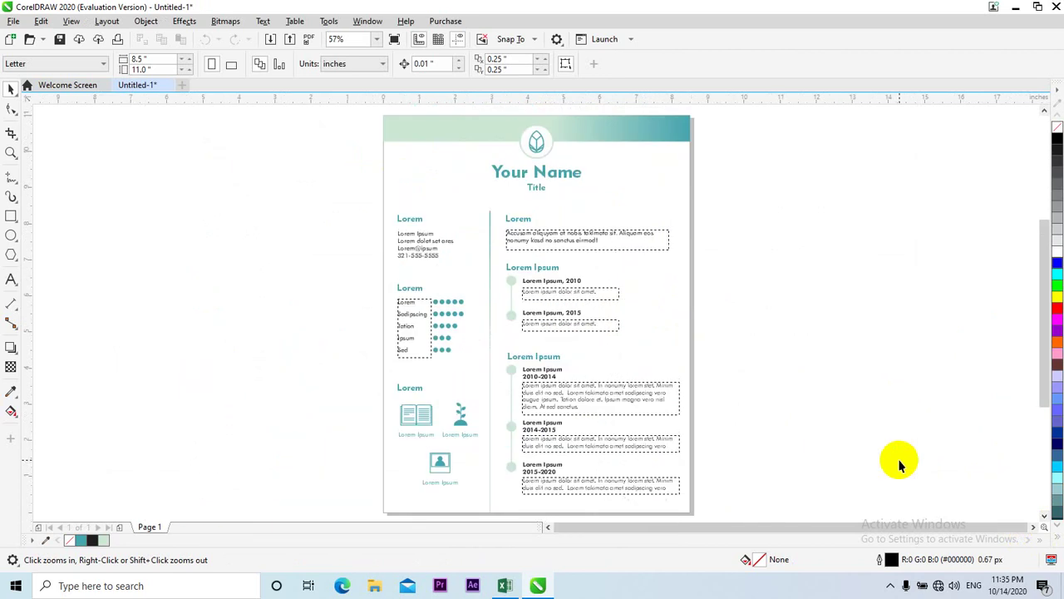
key(alt+F4)
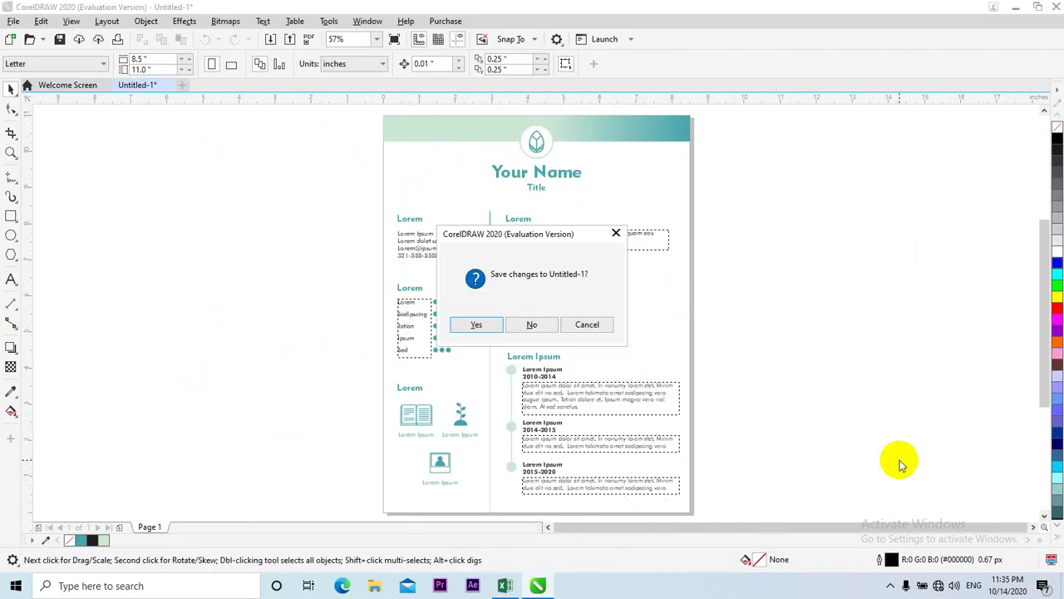
key(Return)
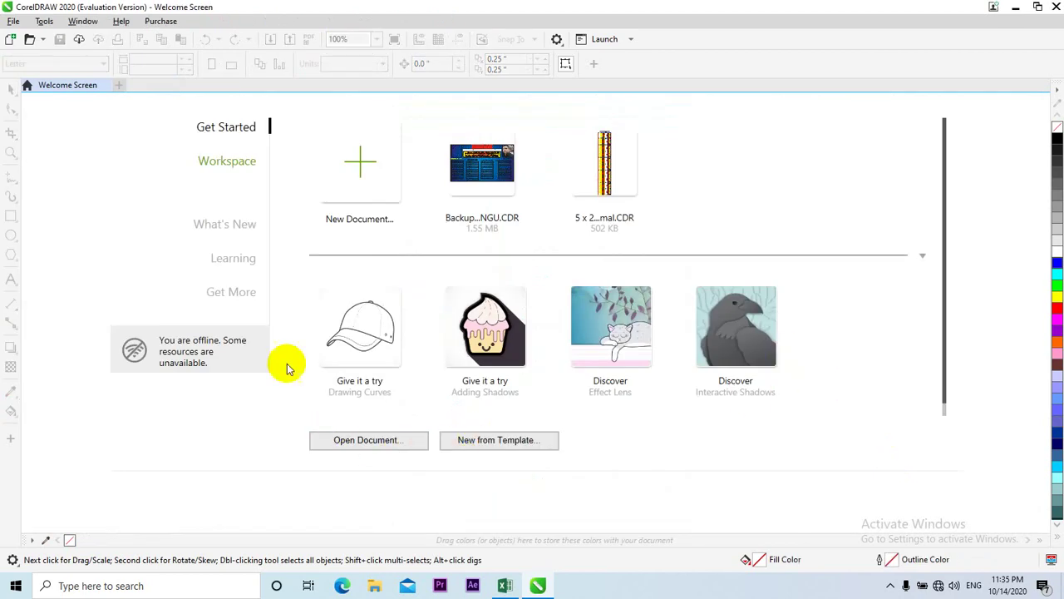
Start a new document named "VISITING CARD" with the CorelDRAW default preset.
click(363, 160)
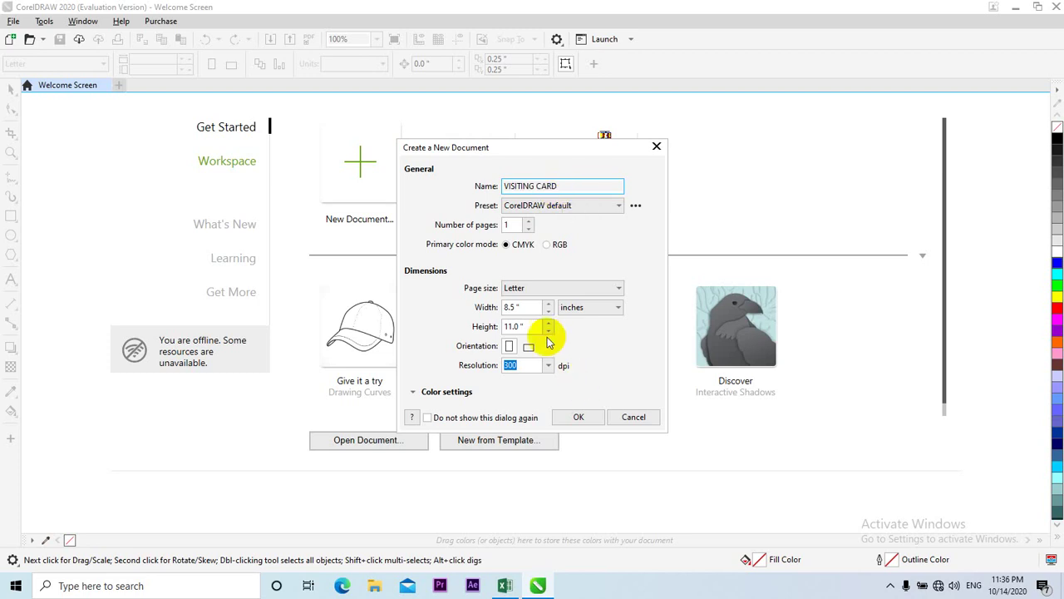
click(575, 206)
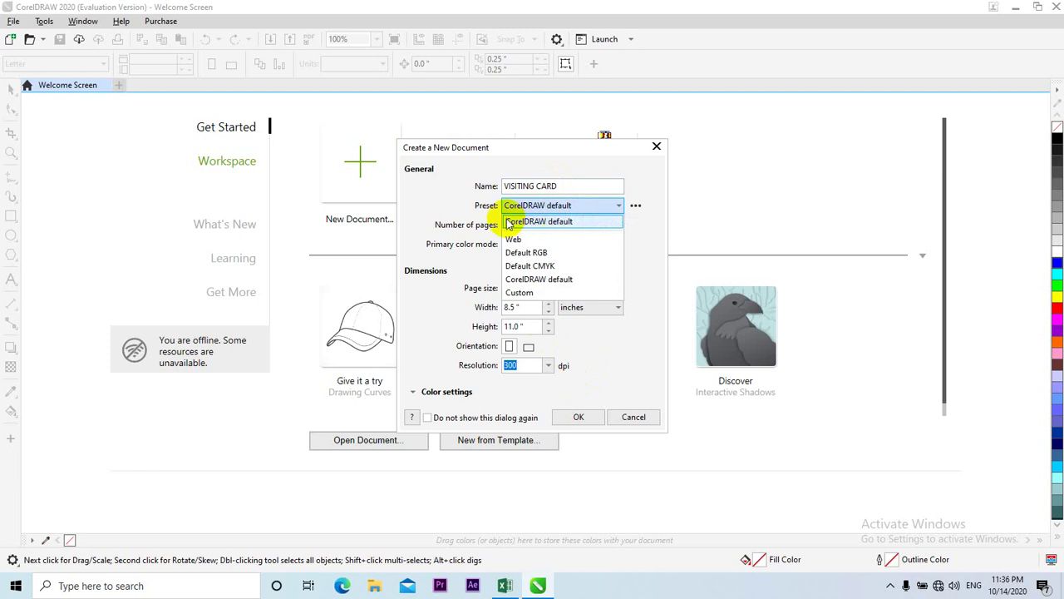
click(611, 205)
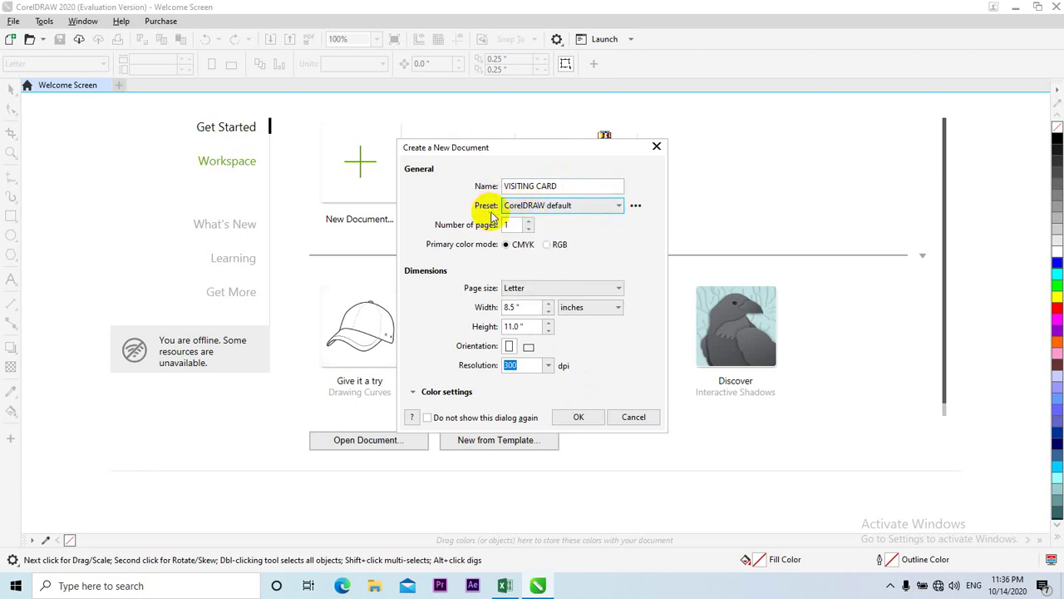
click(589, 212)
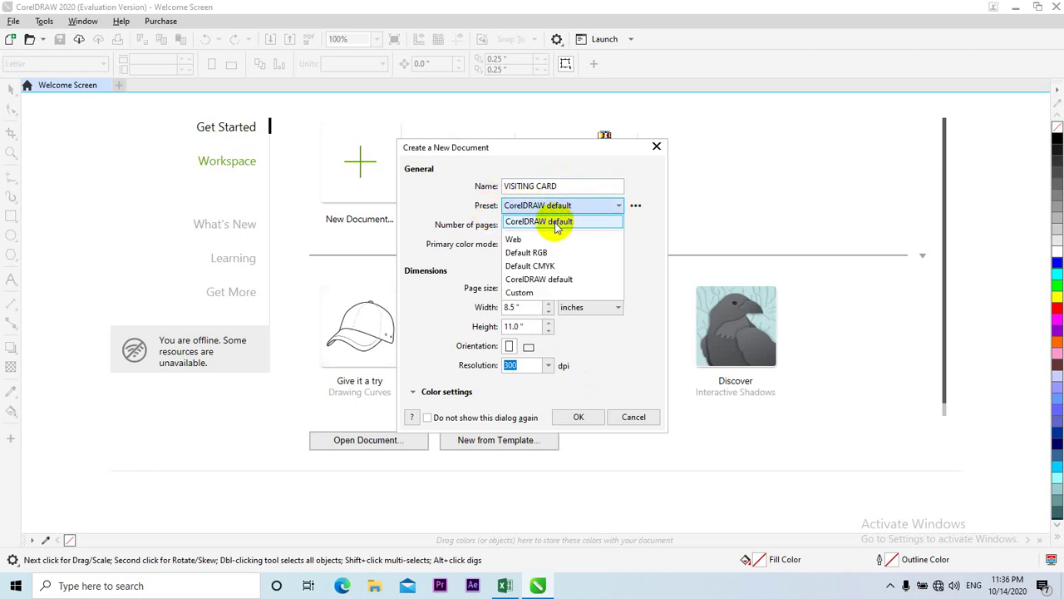
click(556, 281)
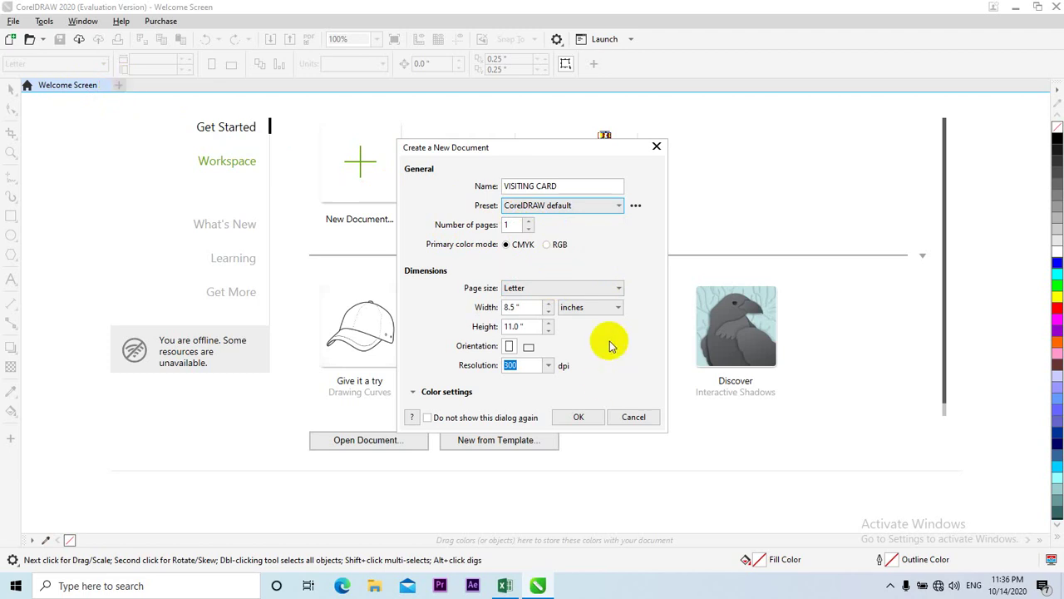
Set the new document to 1 page with CMYK as the primary color mode.
click(529, 222)
click(529, 221)
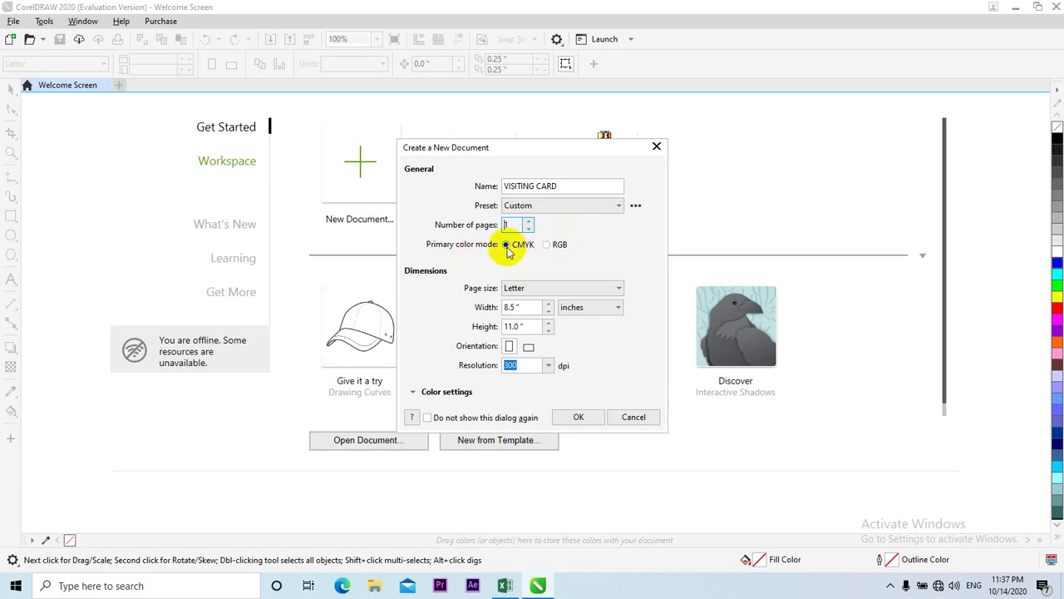
click(556, 244)
click(506, 245)
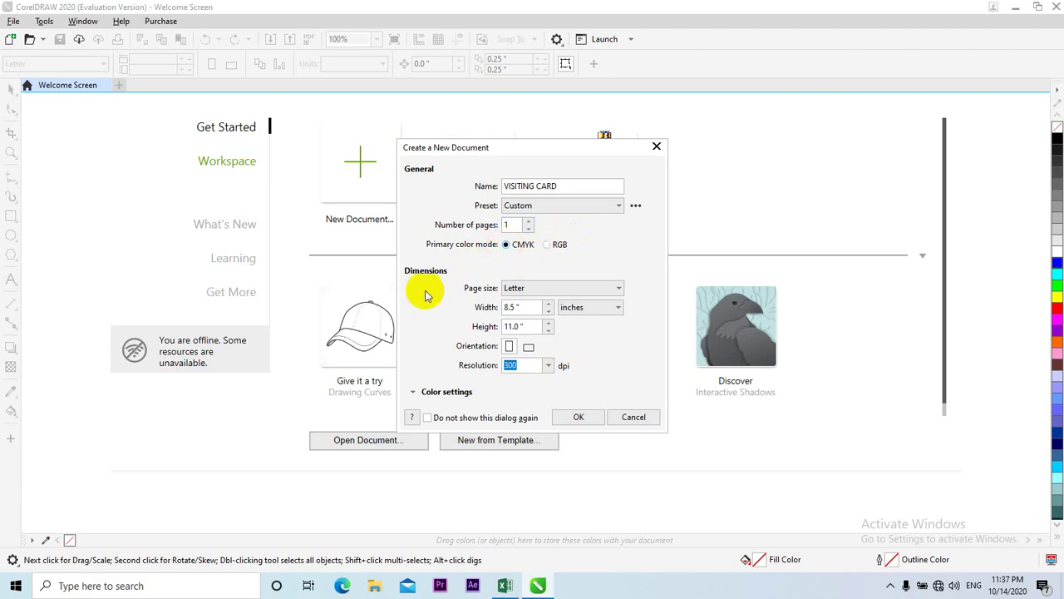
Review the available page sizes and measurement units for the new document.
click(547, 288)
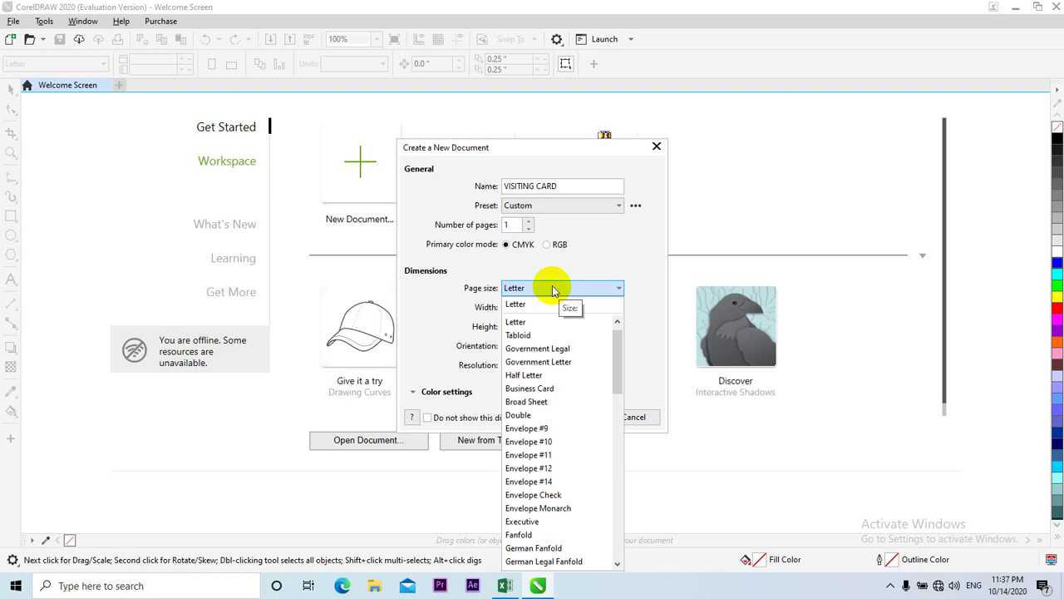
click(553, 288)
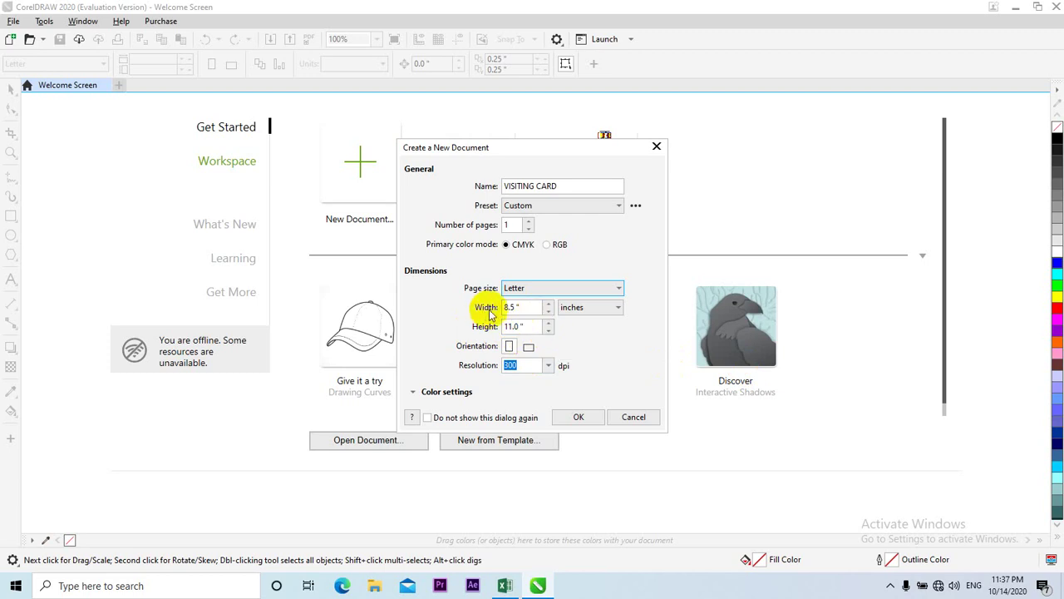
click(598, 311)
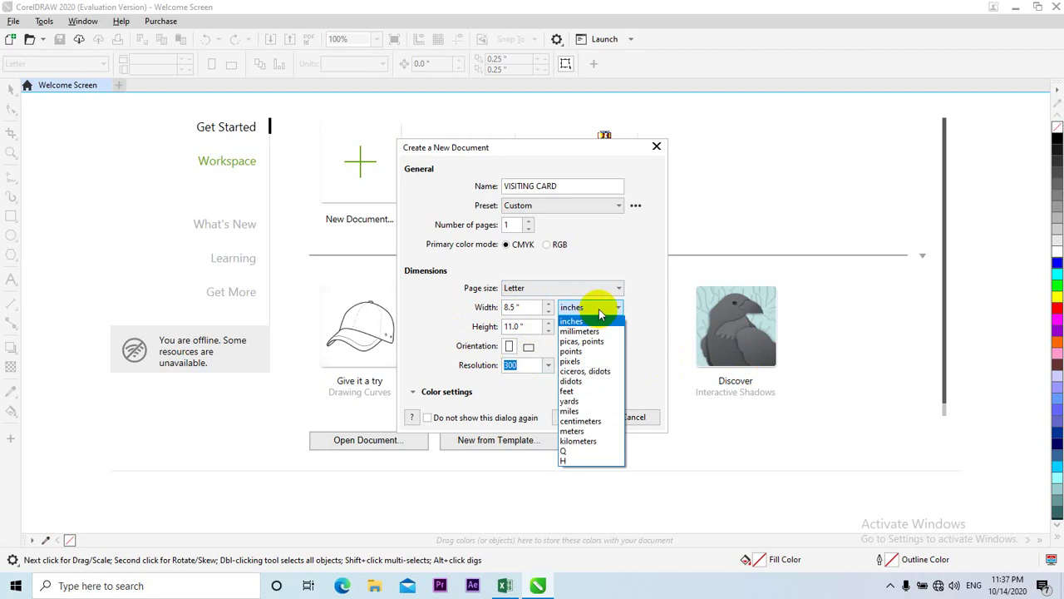
click(599, 309)
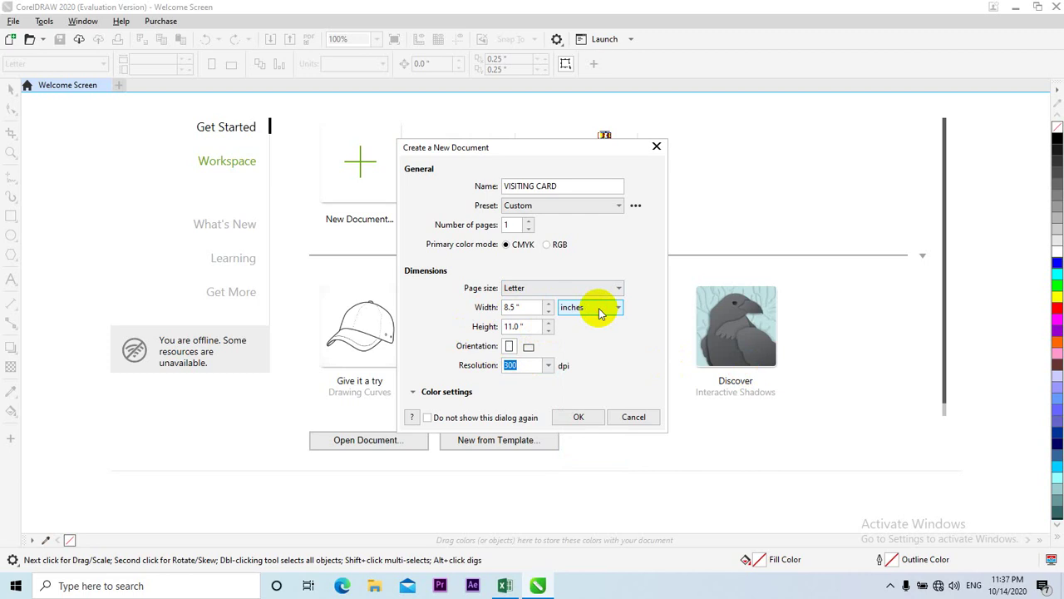
click(529, 307)
drag(529, 308, 424, 311)
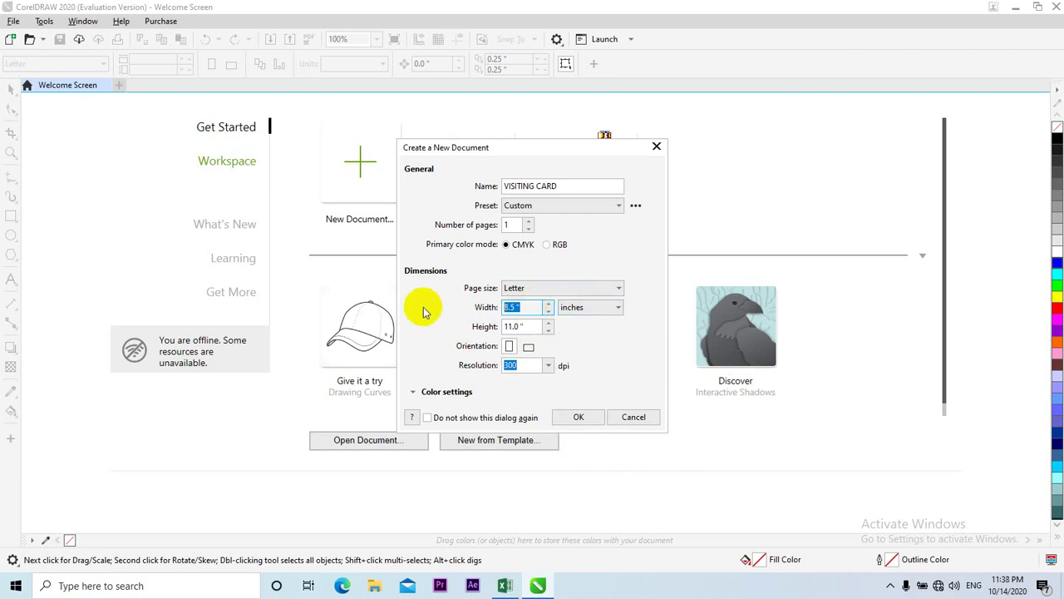
click(584, 309)
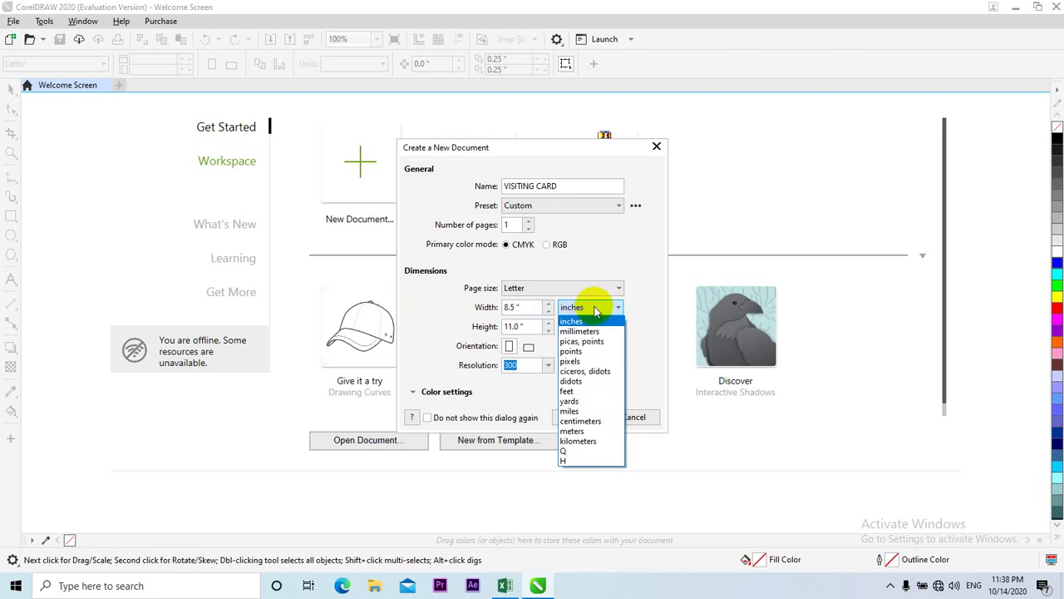
click(595, 310)
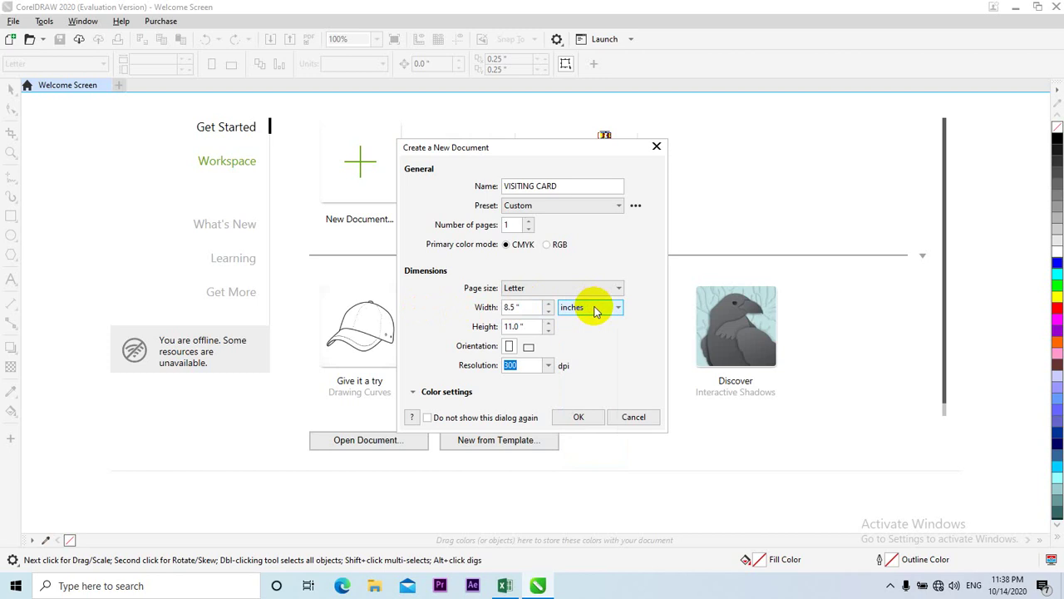
Set the page width to 3.5 inches and the height to 2.5 inches.
double_click(523, 307)
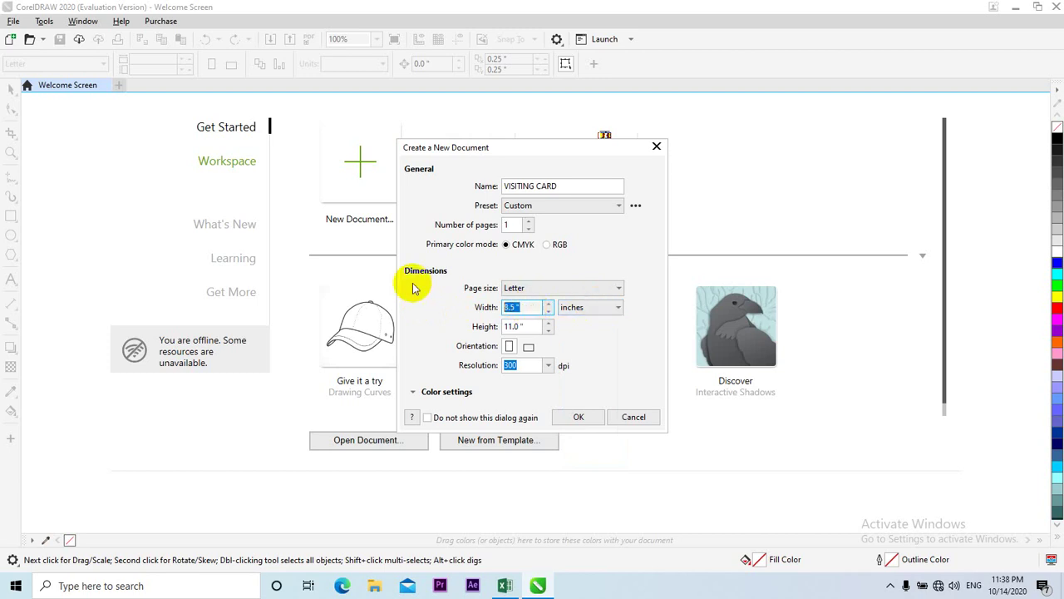
text(3.5)
key(Tab)
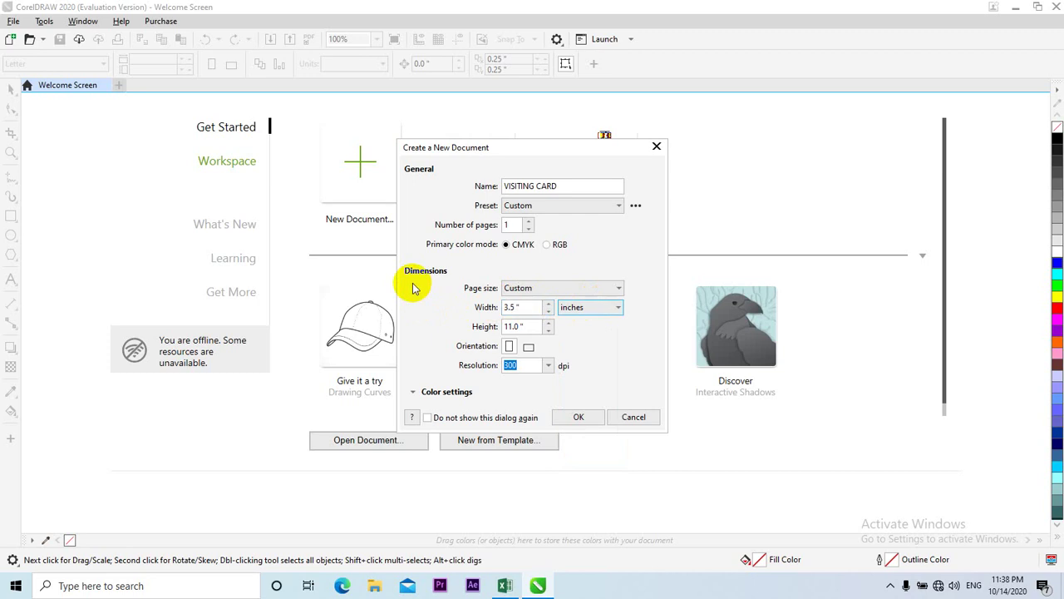
key(Tab)
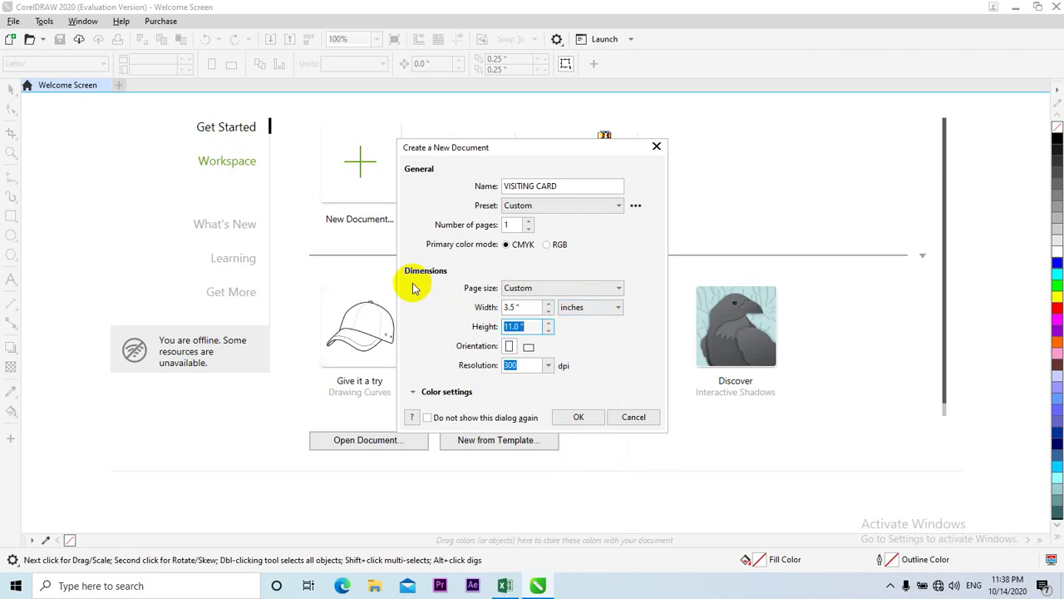
text(2)
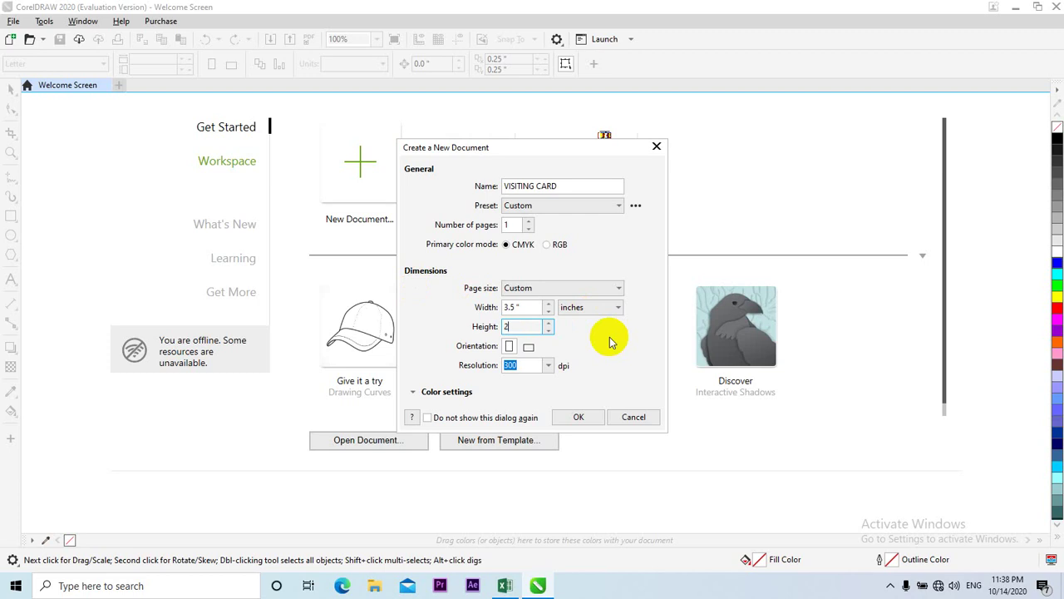
text(.5)
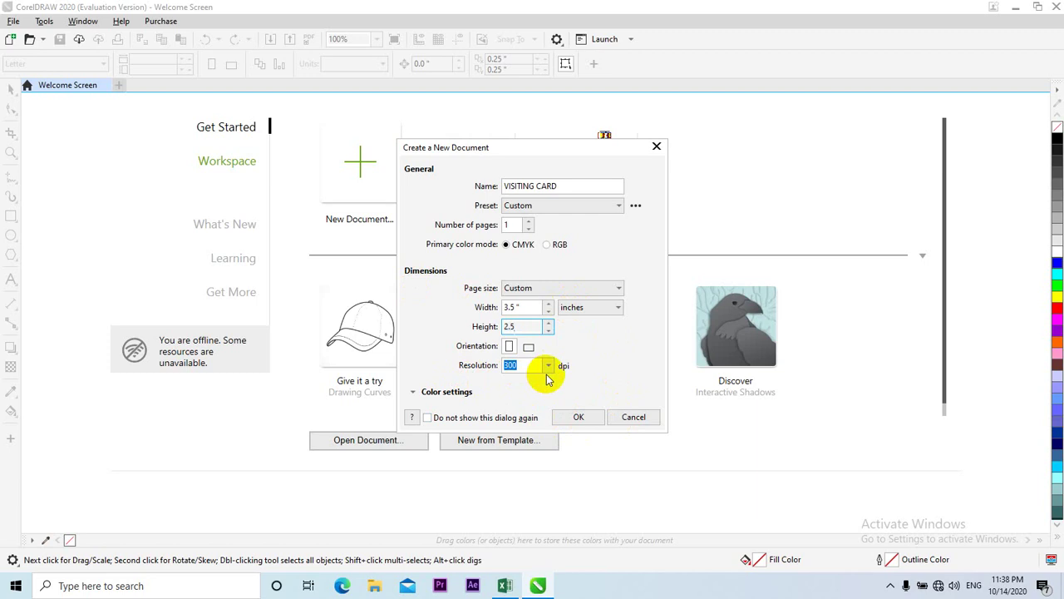
Review the available rendering resolutions for the new document.
click(548, 366)
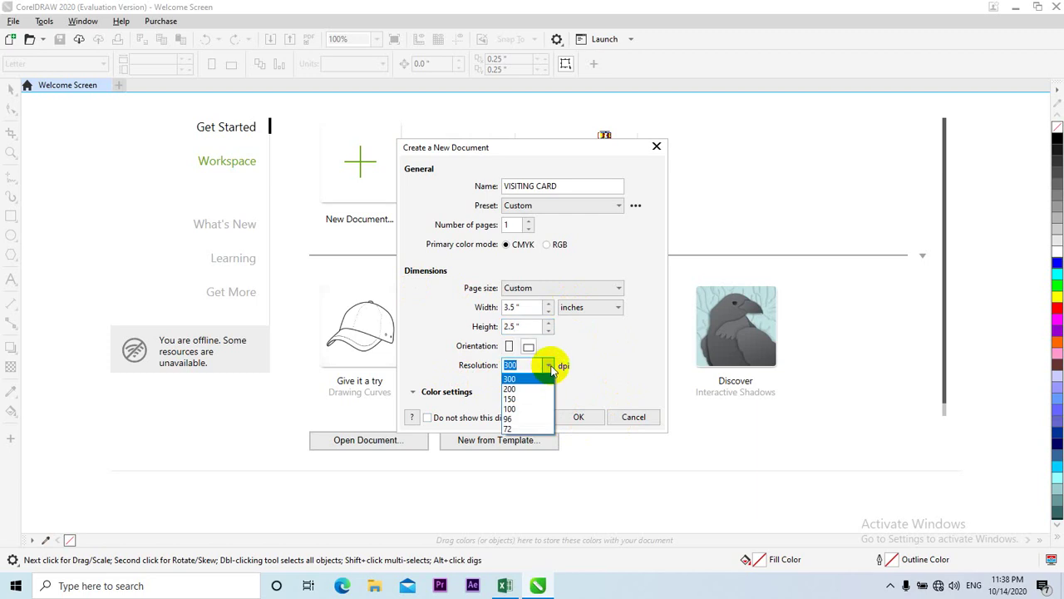
click(550, 366)
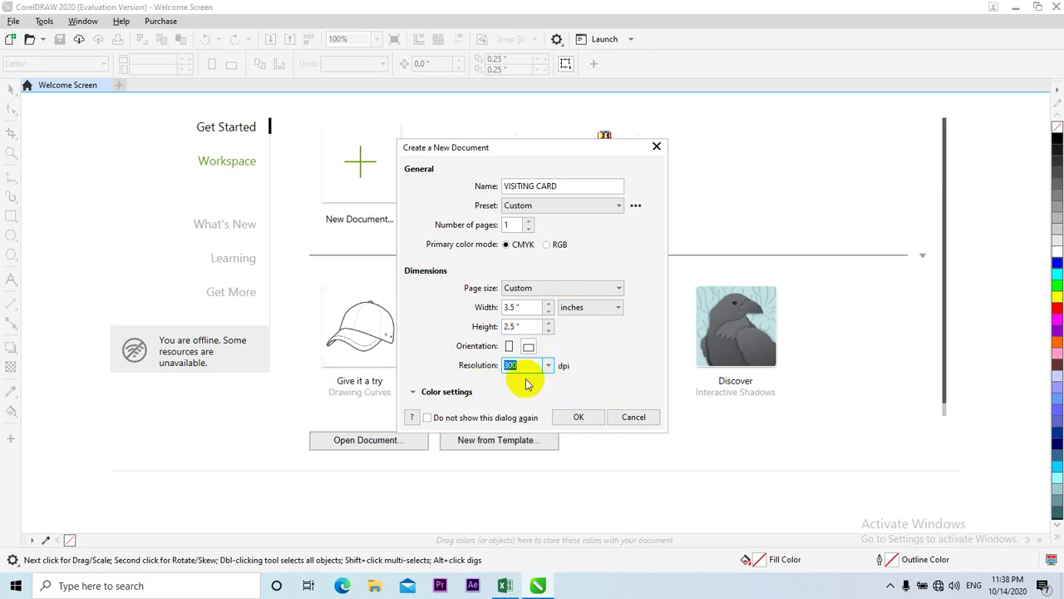
click(548, 366)
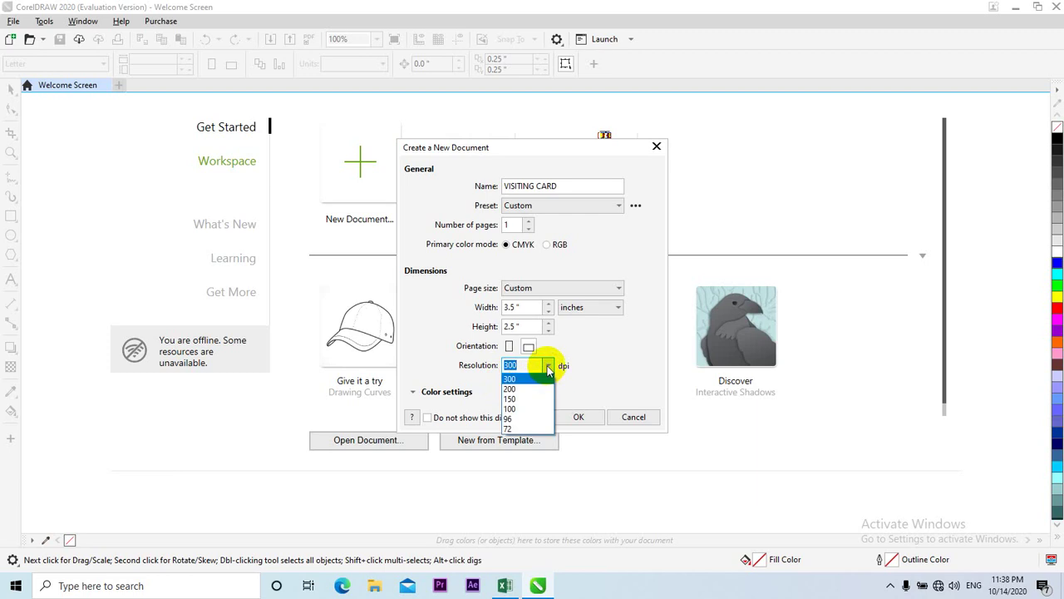
click(548, 370)
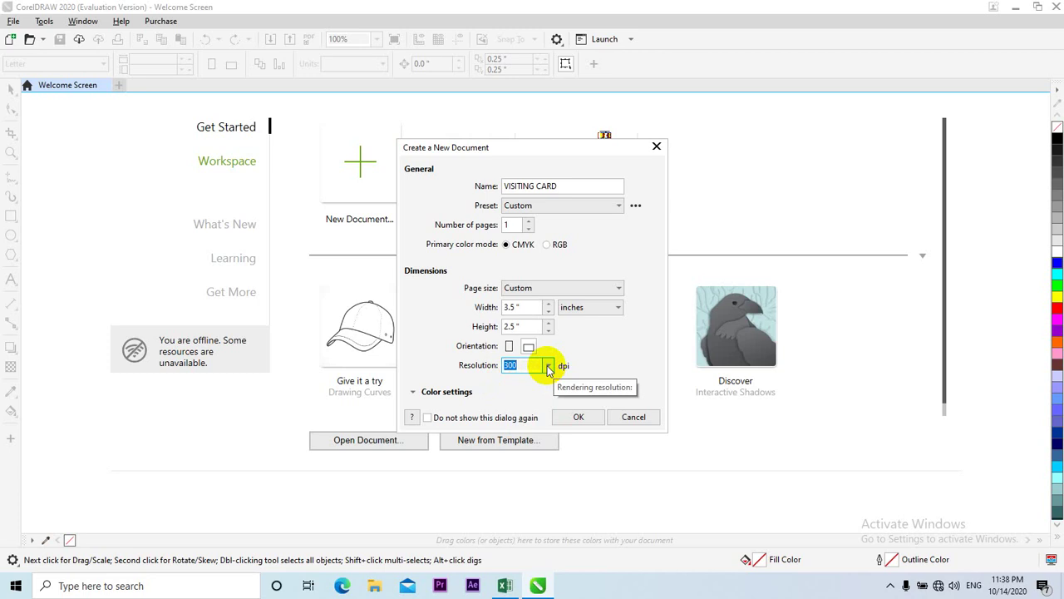
click(548, 369)
click(548, 369)
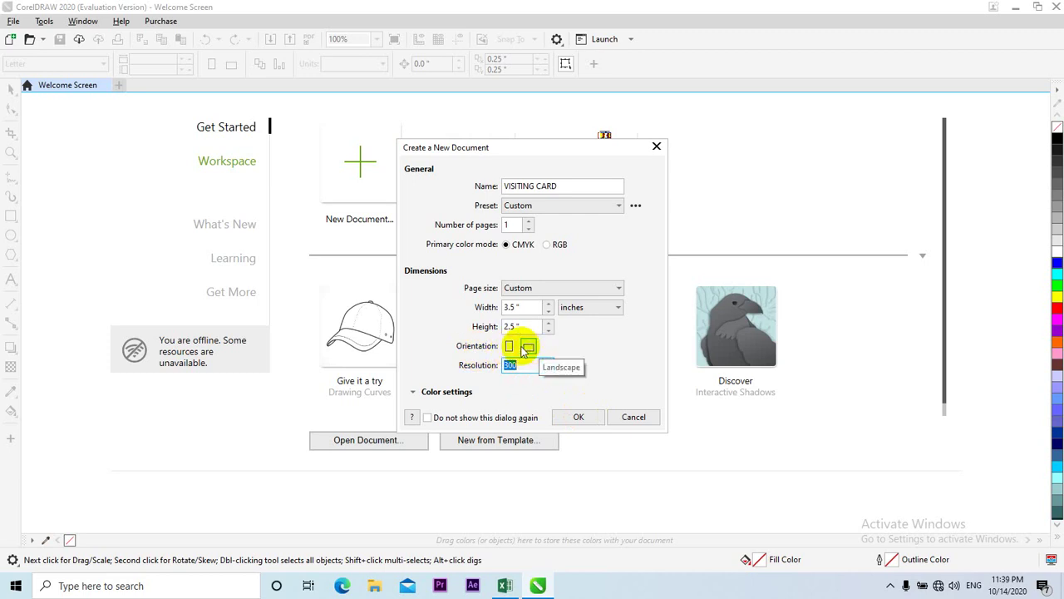
Create the VISITING CARD document in landscape orientation at 300 dpi and check its page dimensions.
click(524, 307)
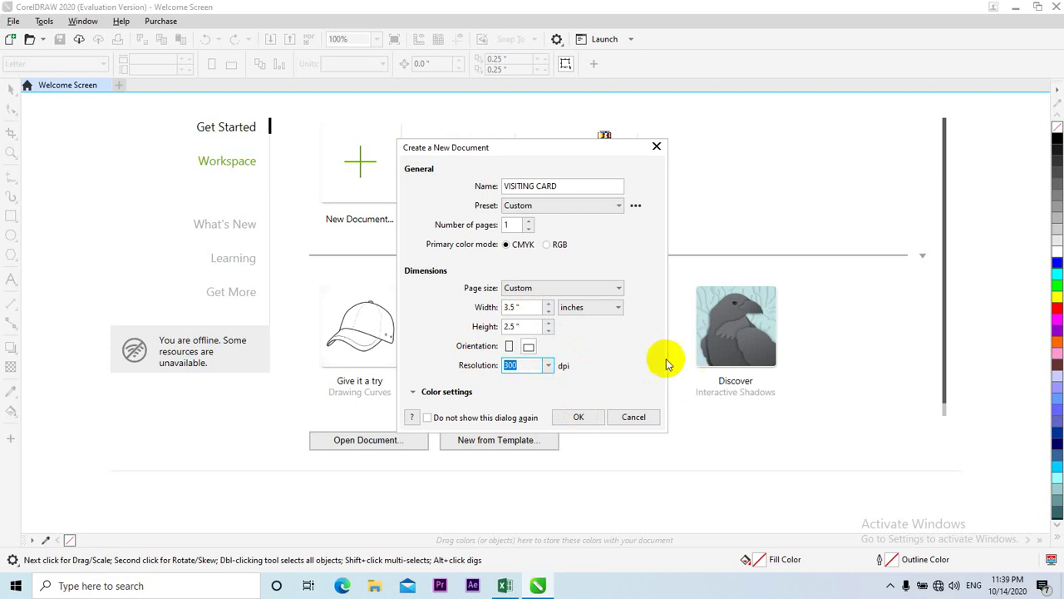
click(575, 418)
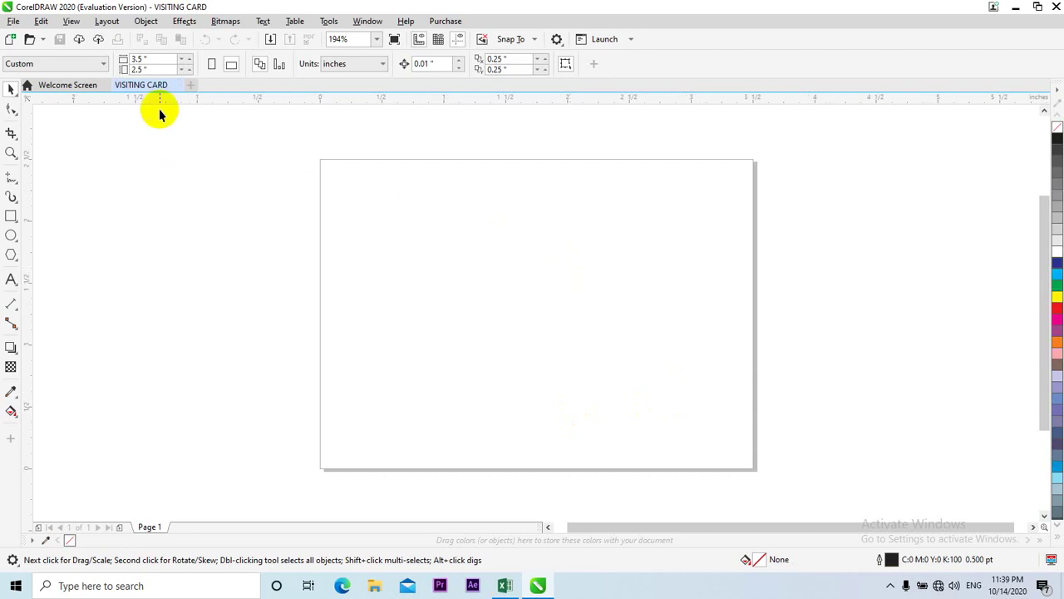
click(139, 61)
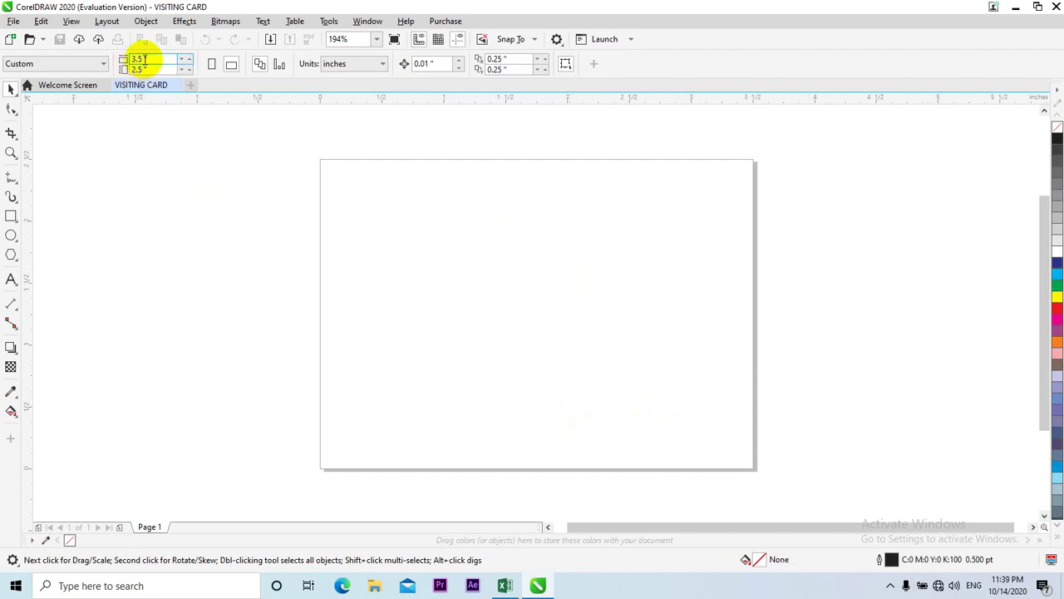
click(143, 70)
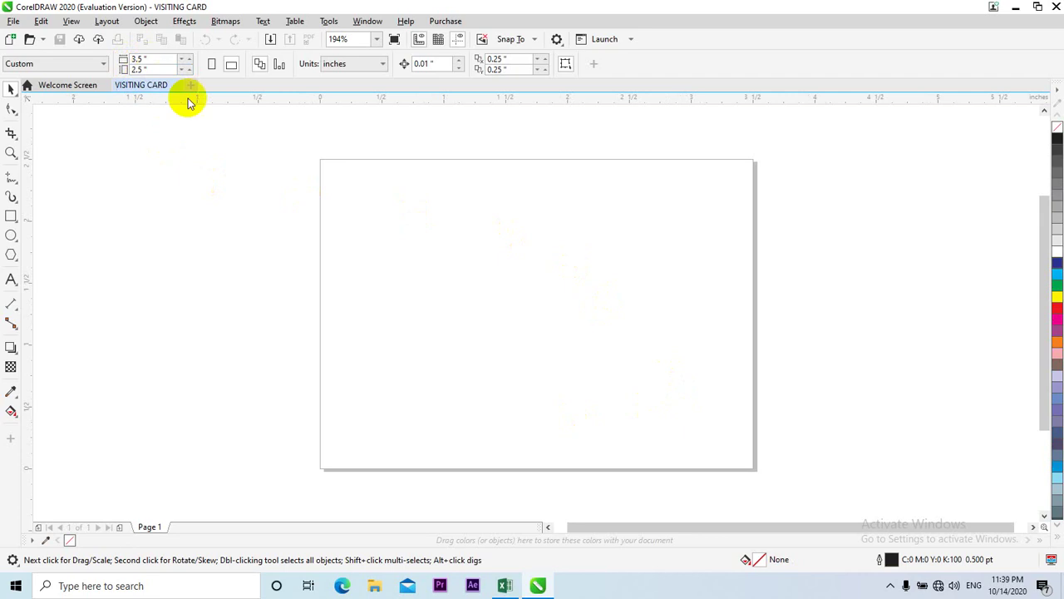
Create a page-sized rectangle and fill it with green (C:100 M:0 Y:100 K:0).
double_click(11, 216)
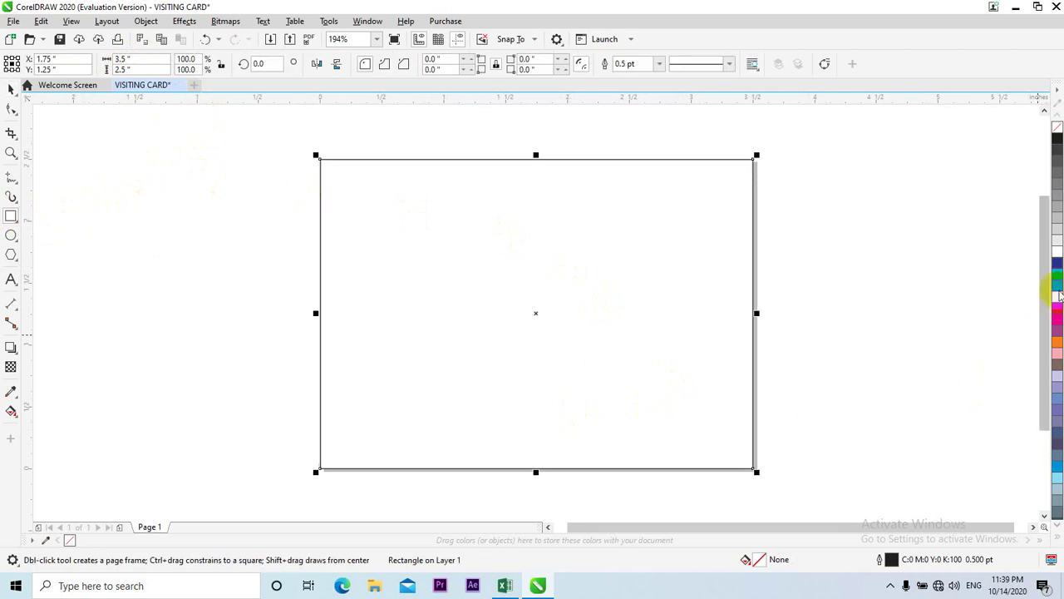
click(1058, 283)
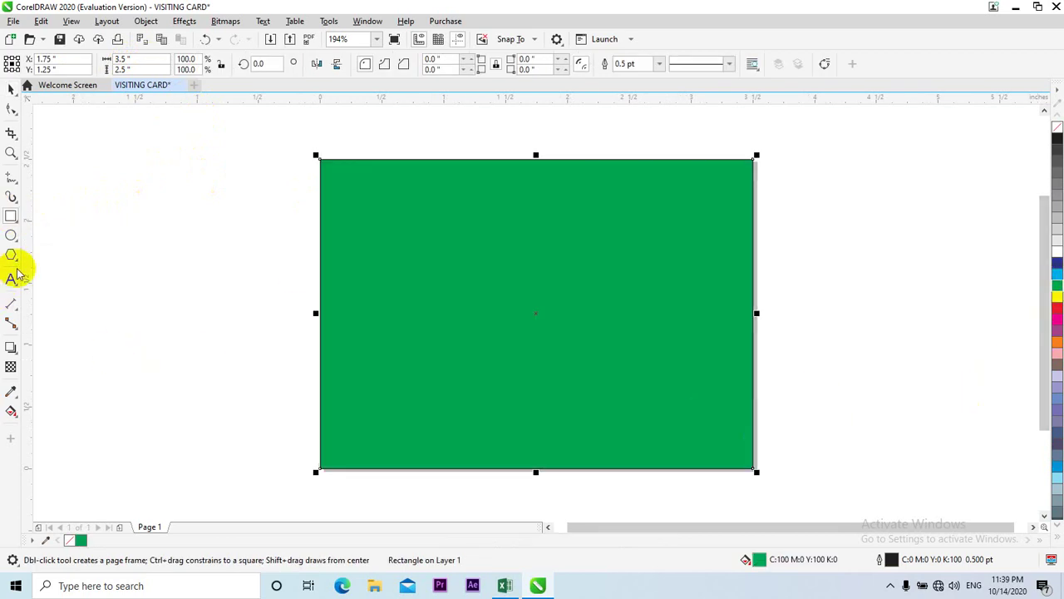
right_click(1056, 297)
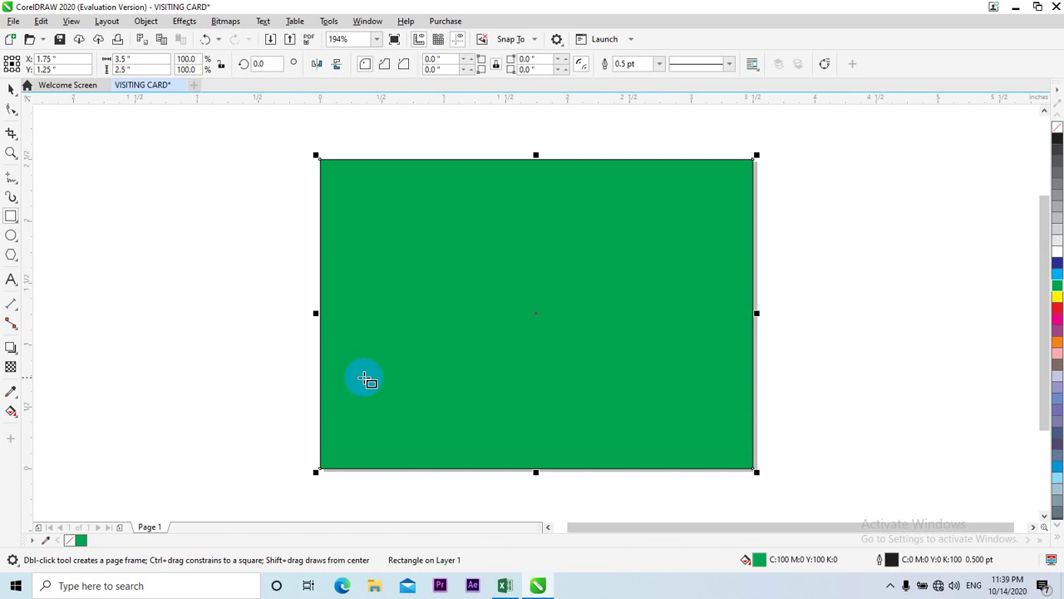
Apply an inner shadow to the green rectangle with the Shadow tool, directed from its center toward the upper left.
click(11, 348)
drag(536, 315, 874, 456)
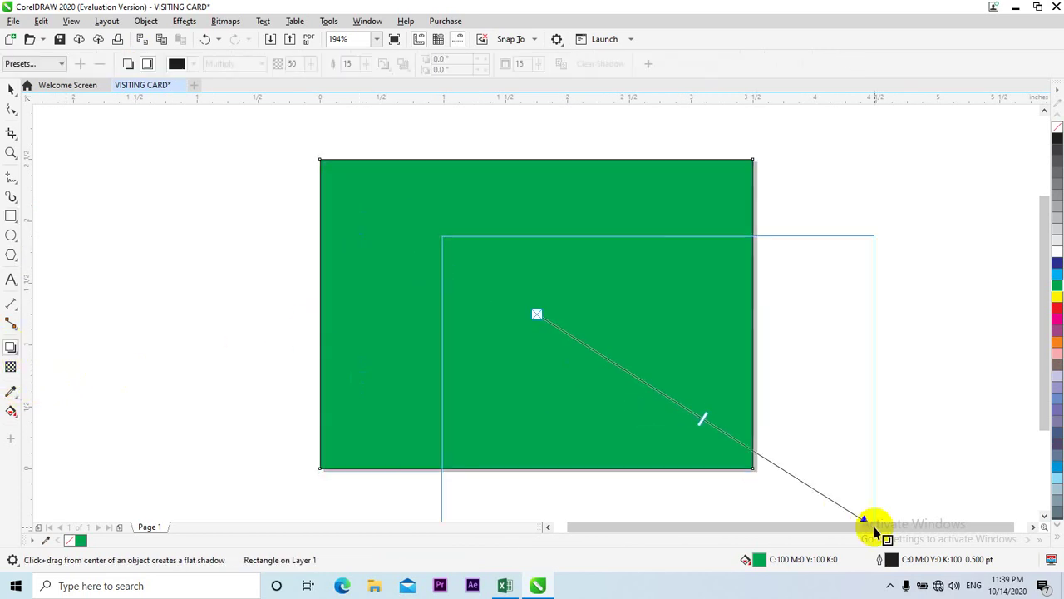
drag(537, 311, 58, 48)
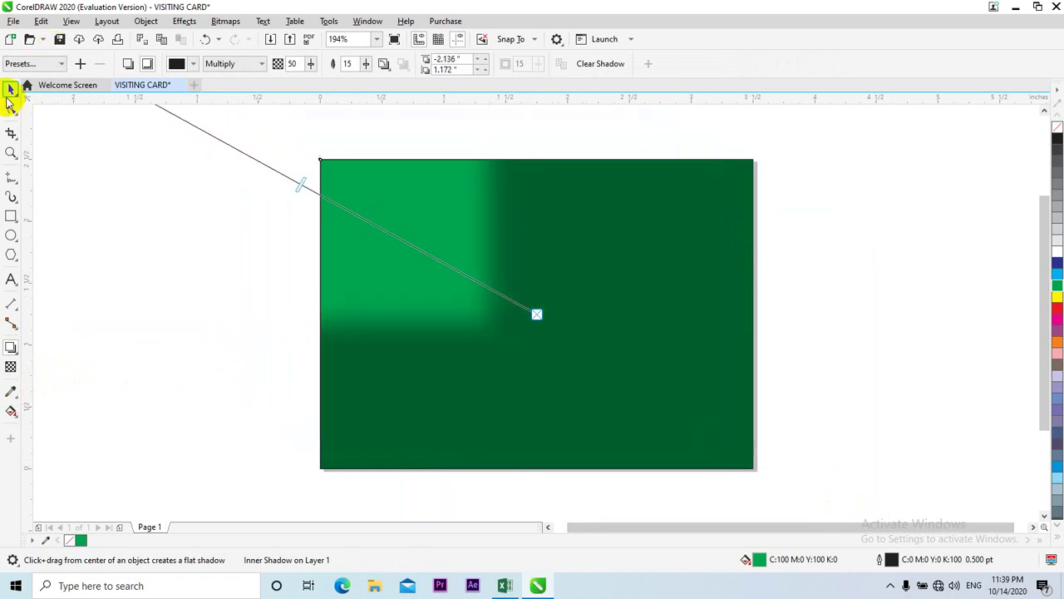
Make a shortened copy of the shadowed rectangle as a strip along the page's lower edge and fill it red.
click(11, 89)
click(540, 158)
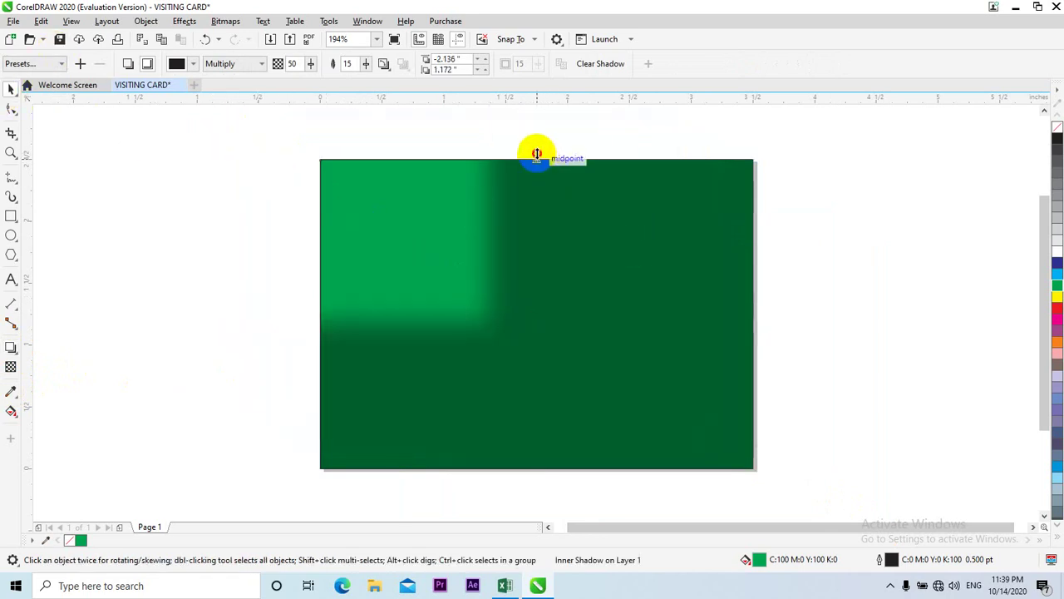
drag(537, 158, 562, 395)
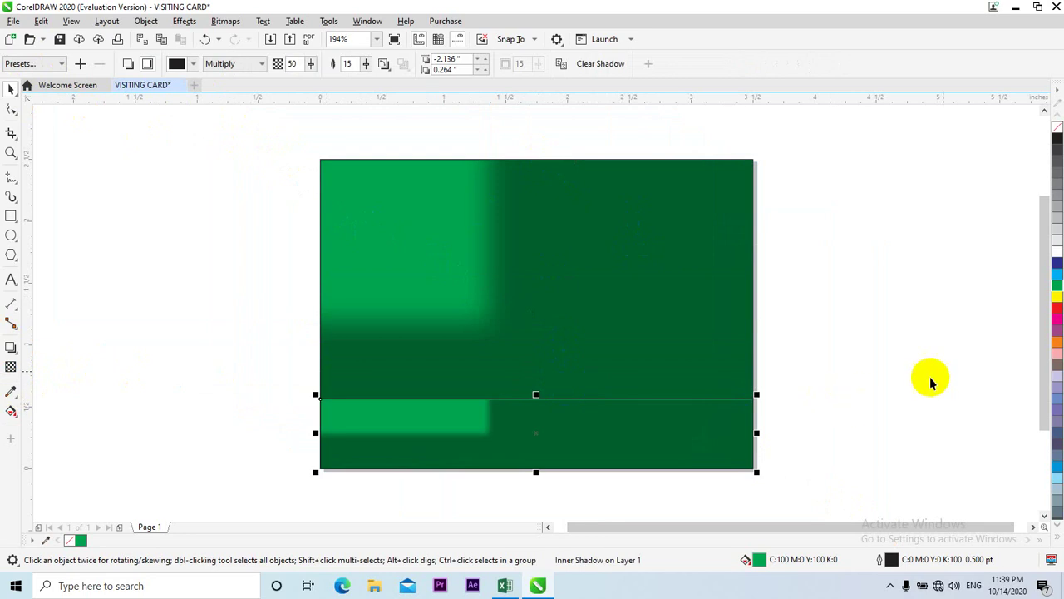
click(1058, 307)
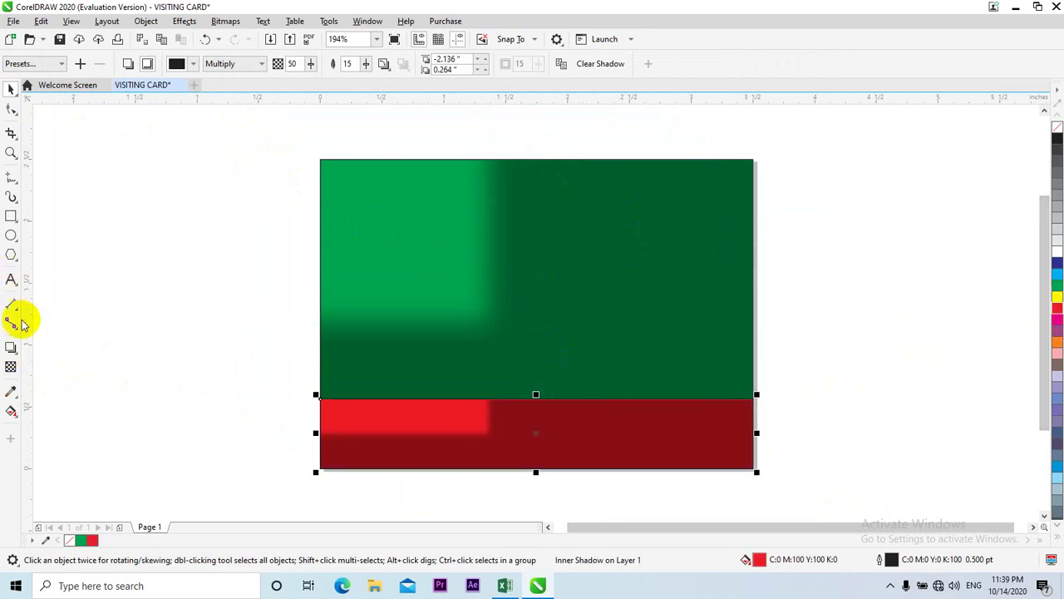
Raise the opacity of the red strip's inner shadow to 78 with the Shadow tool.
right_click(10, 349)
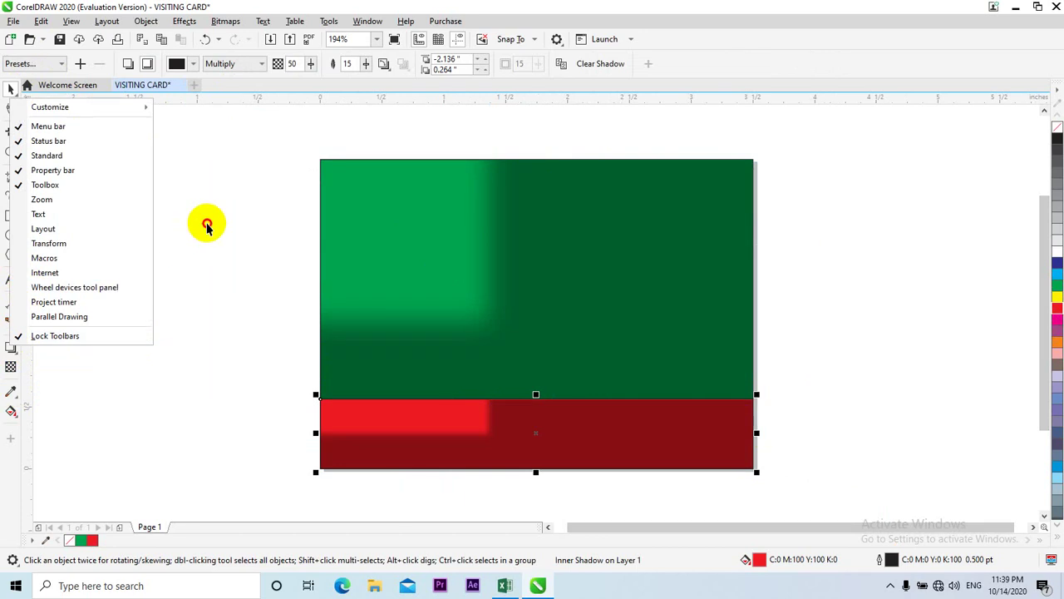
click(209, 223)
click(10, 347)
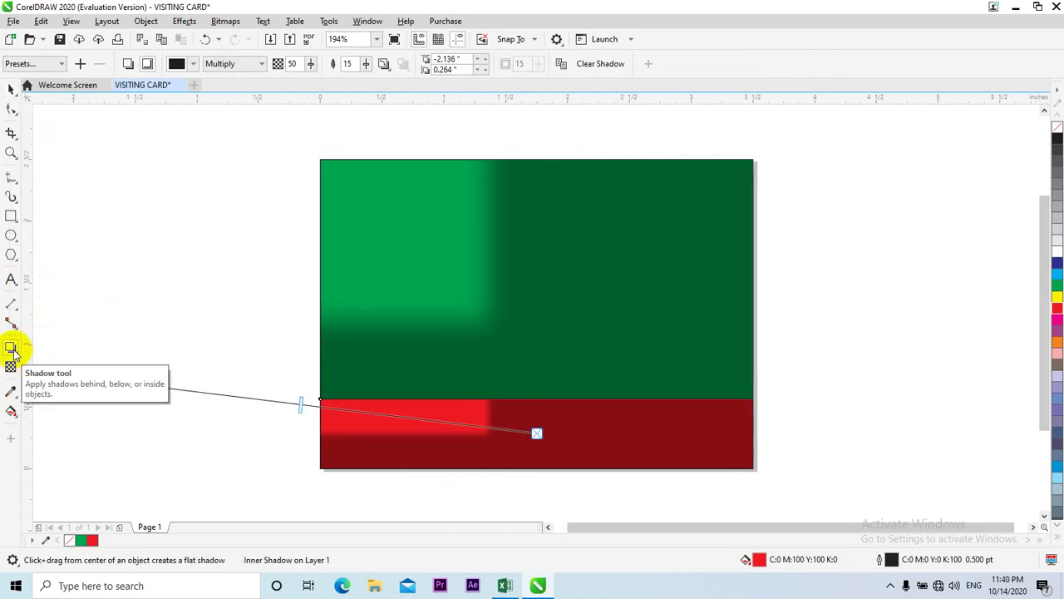
drag(298, 406, 178, 328)
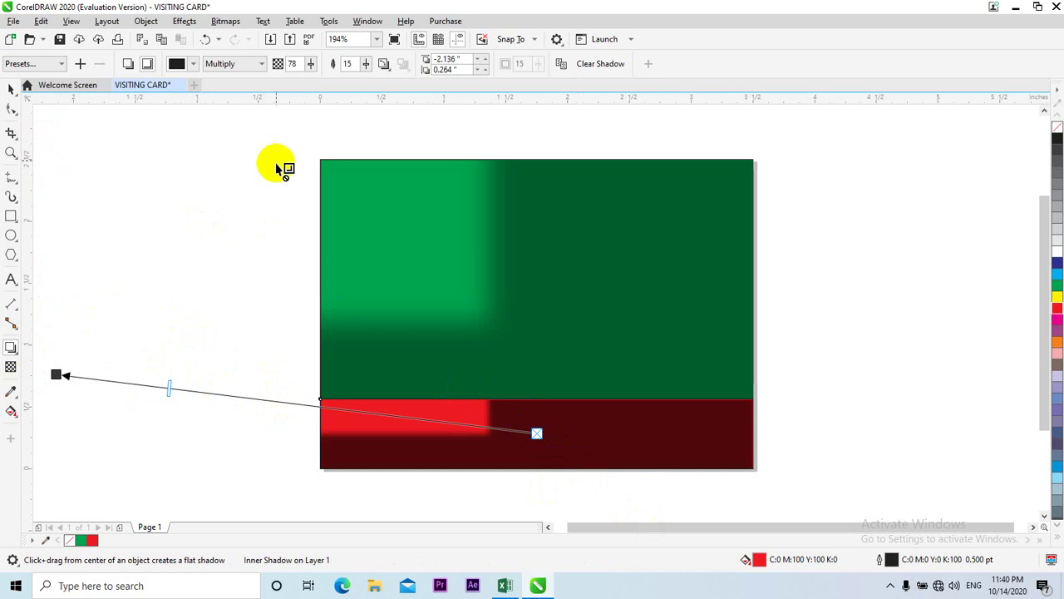
Try the Hue merge mode on the red strip's shadow and switch it to Difference.
click(230, 65)
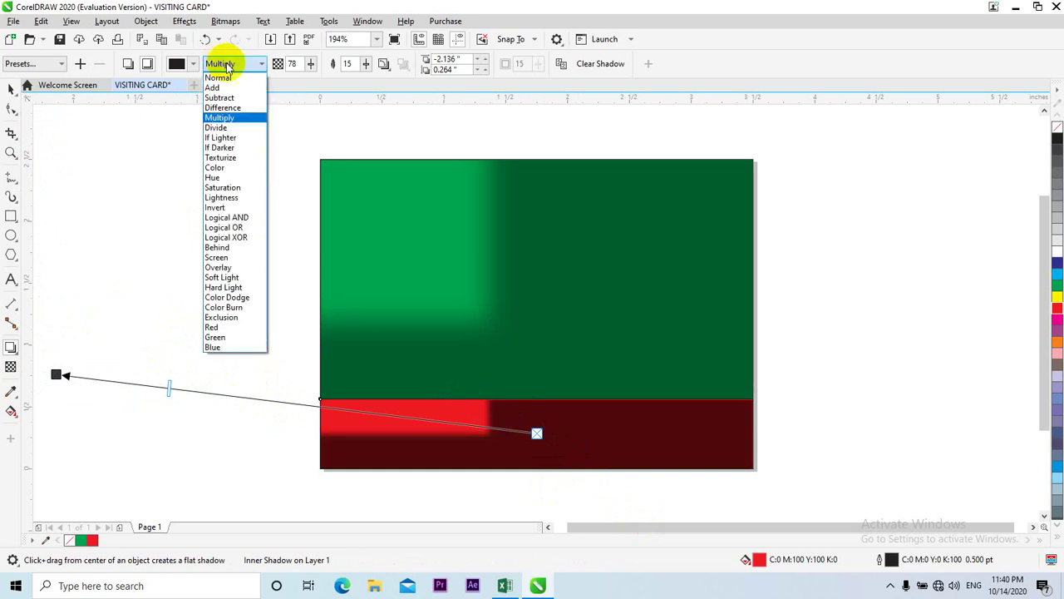
click(216, 178)
click(241, 64)
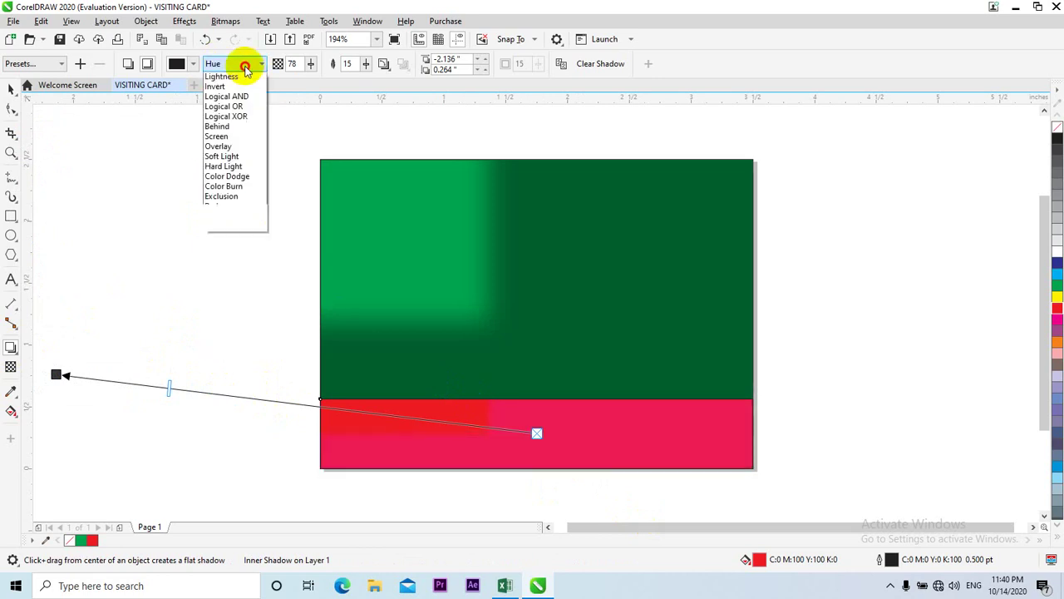
click(236, 106)
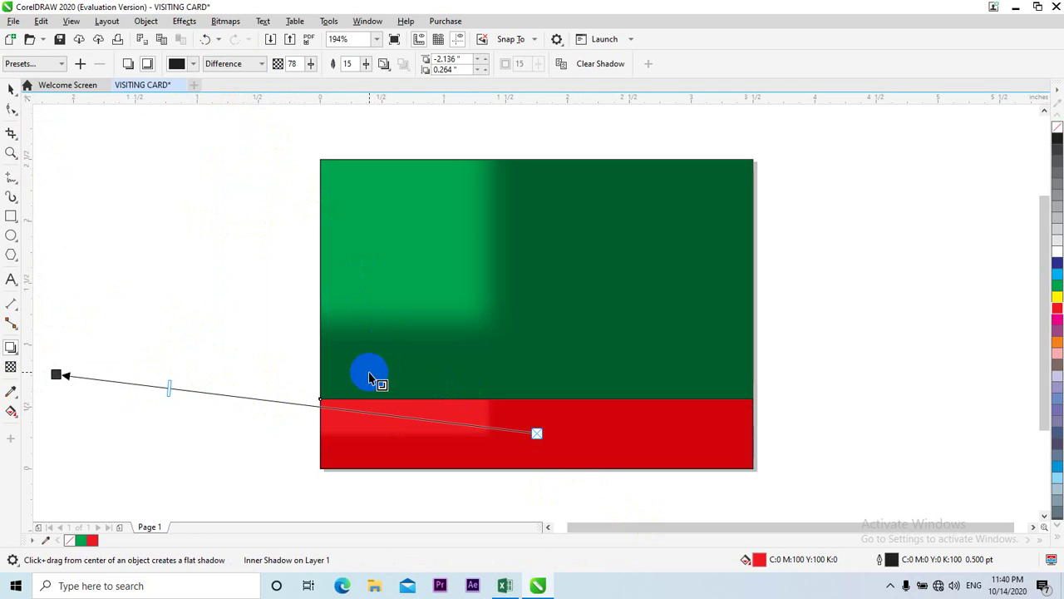
Delete the green rectangle and the red strip from the page.
click(11, 89)
click(559, 288)
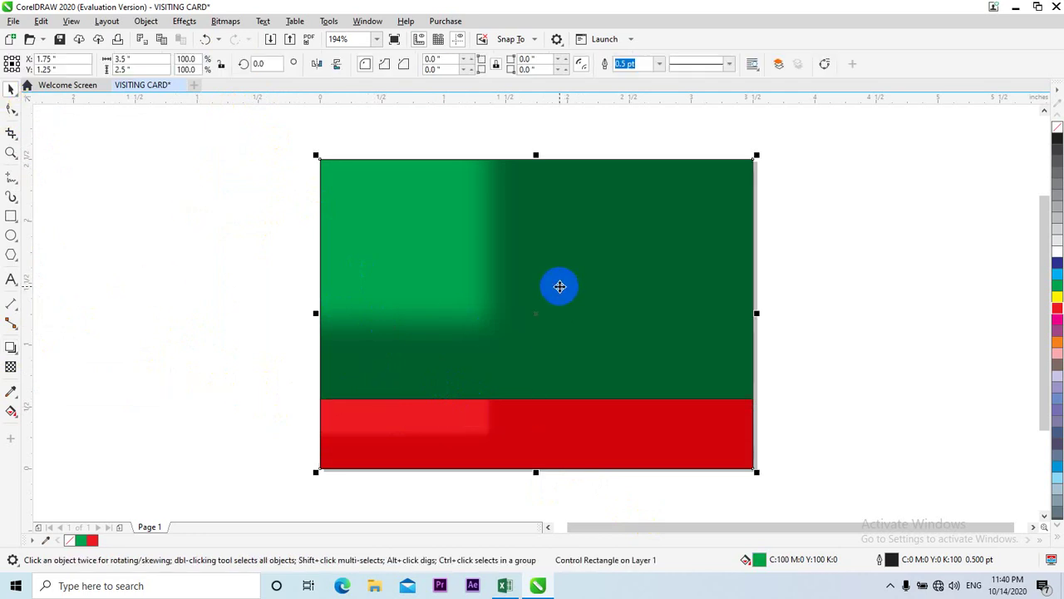
key(Delete)
click(563, 415)
key(Delete)
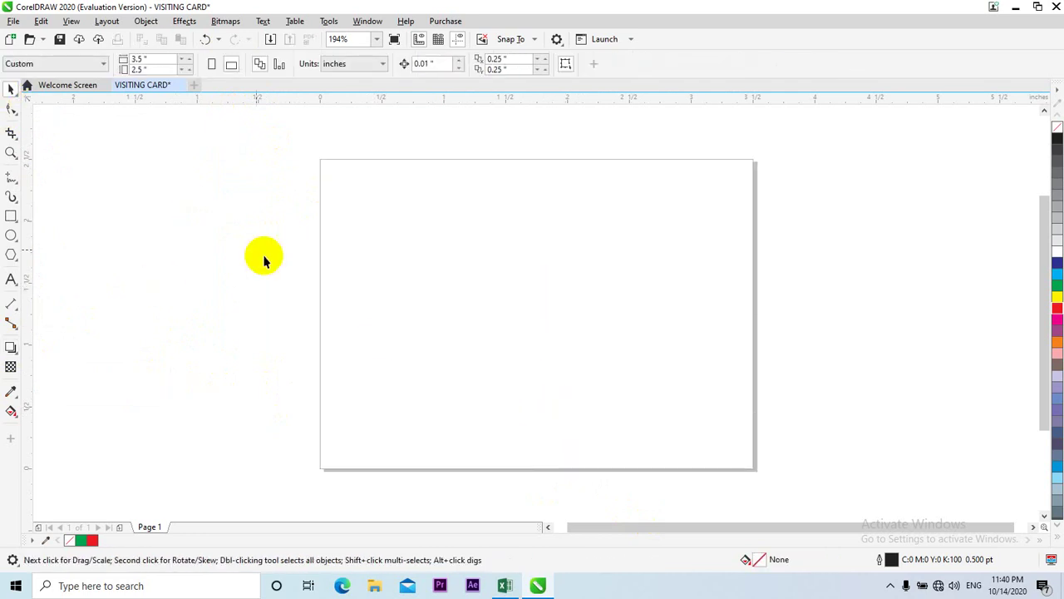
View the new document settings without creating one, and check the Welcome Screen before returning to the VISITING CARD document.
click(194, 88)
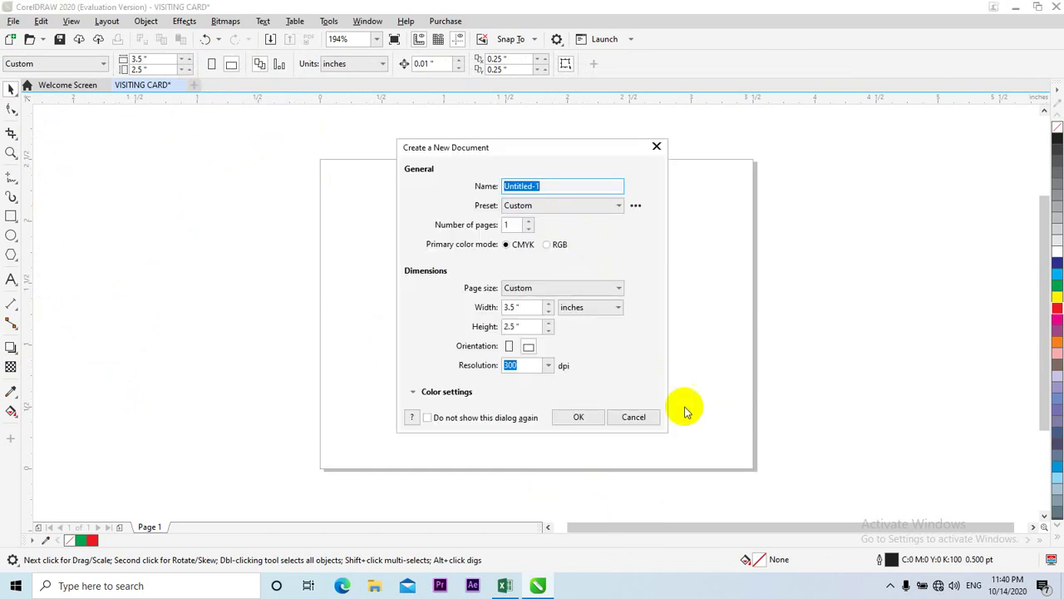
click(636, 418)
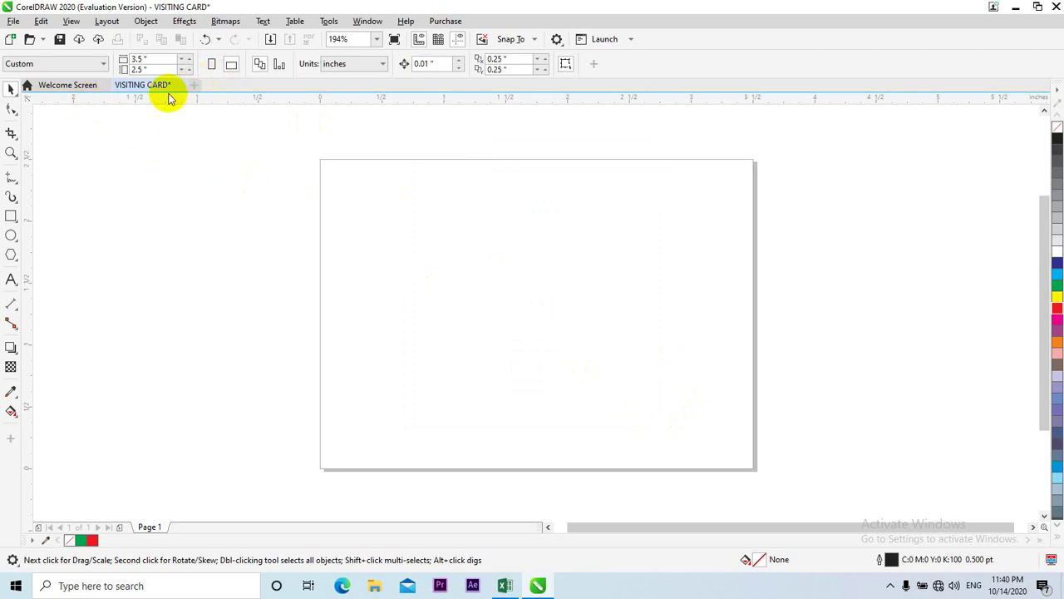
click(100, 87)
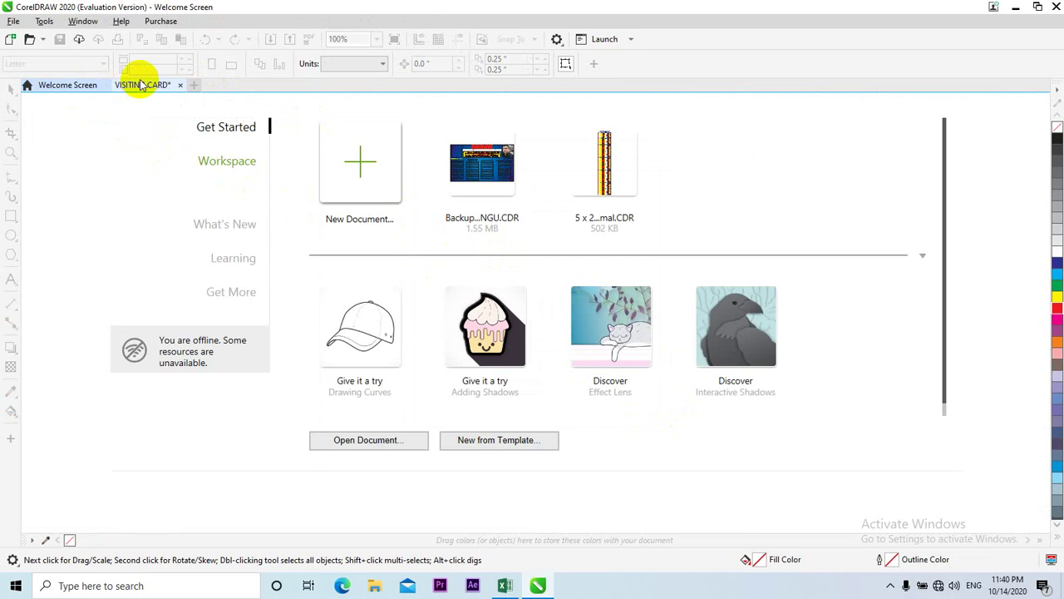
click(140, 88)
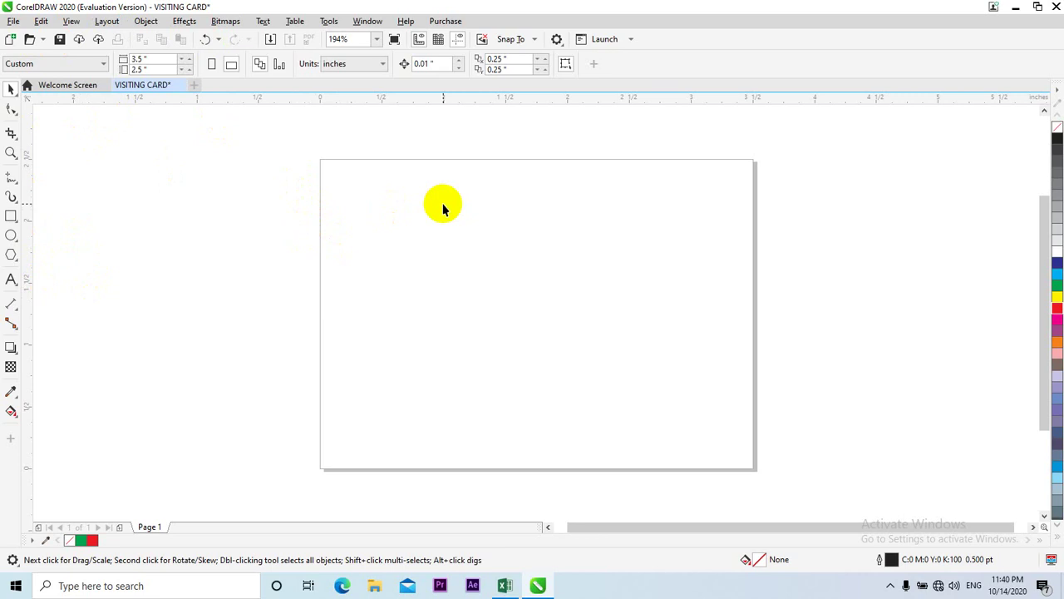
Activate the Shape tool in the VISITING CARD document.
key(F10)
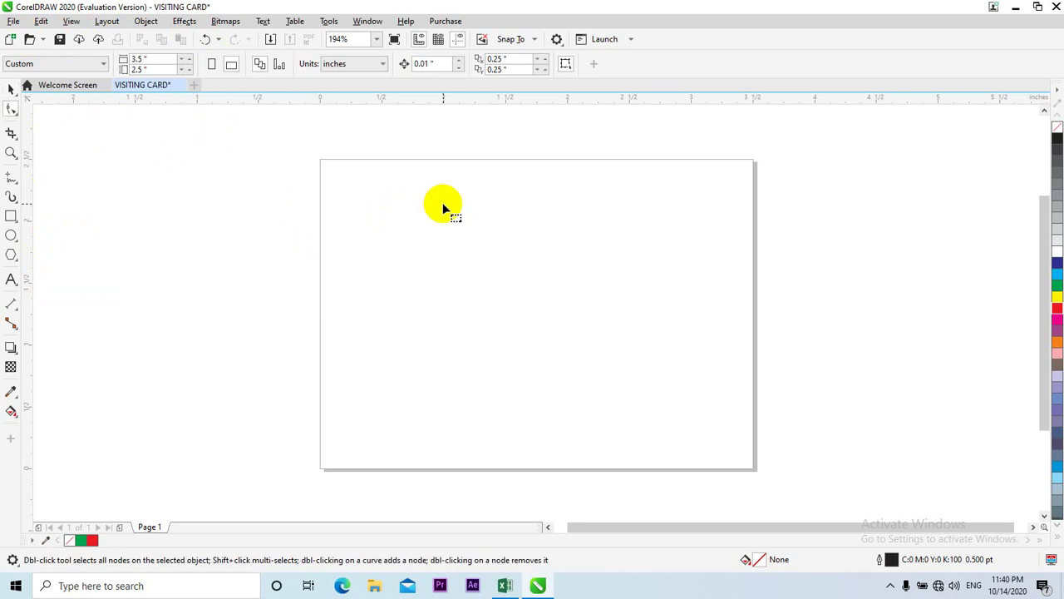